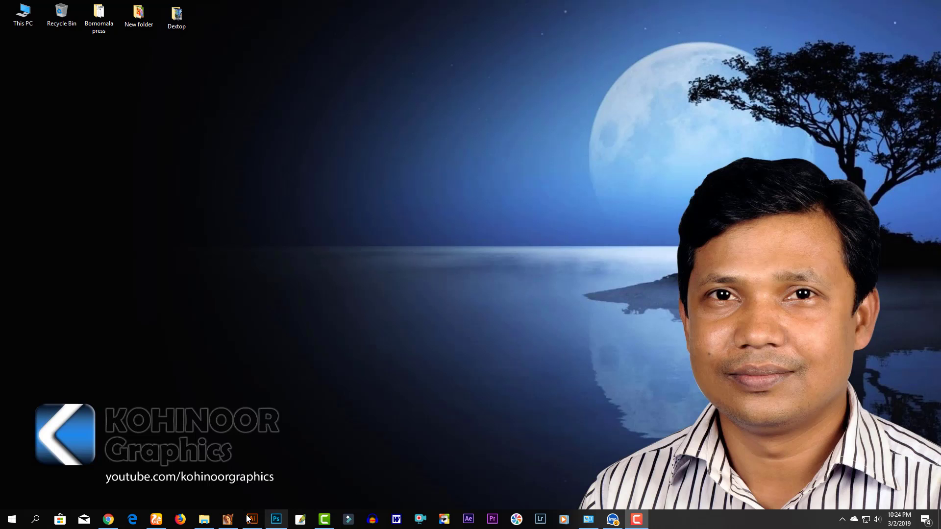
# - Switch to Illustrator and create a new document 120 in wide and 36 in high, with inches as the unit
pyautogui.click(251, 519)
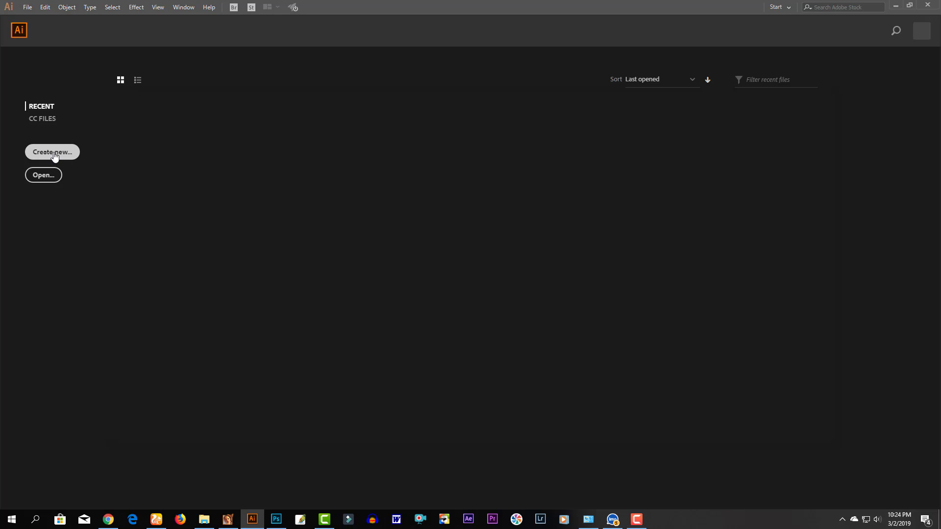
pyautogui.click(54, 155)
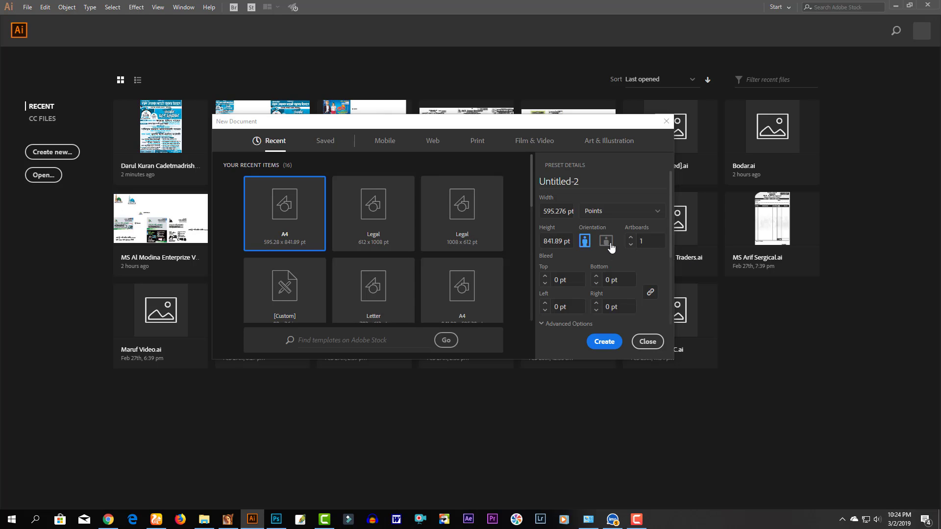
pyautogui.click(596, 214)
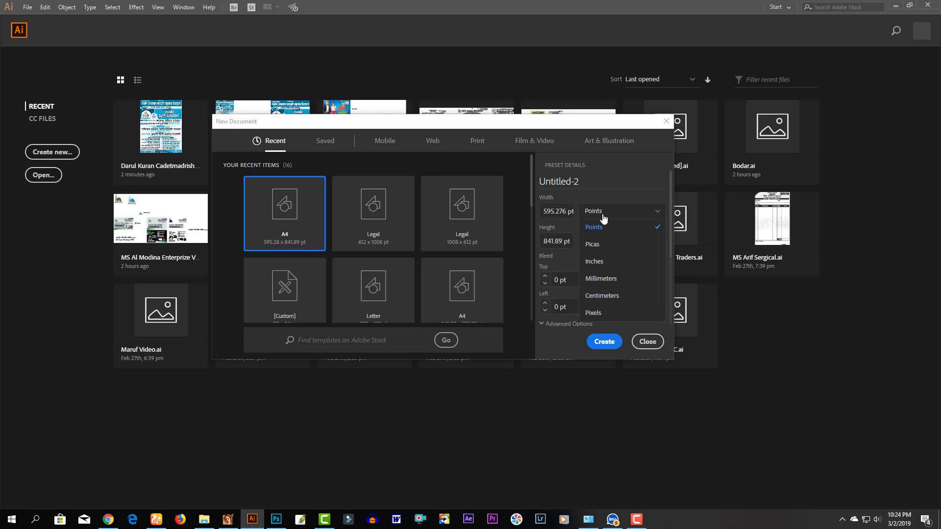
pyautogui.click(594, 262)
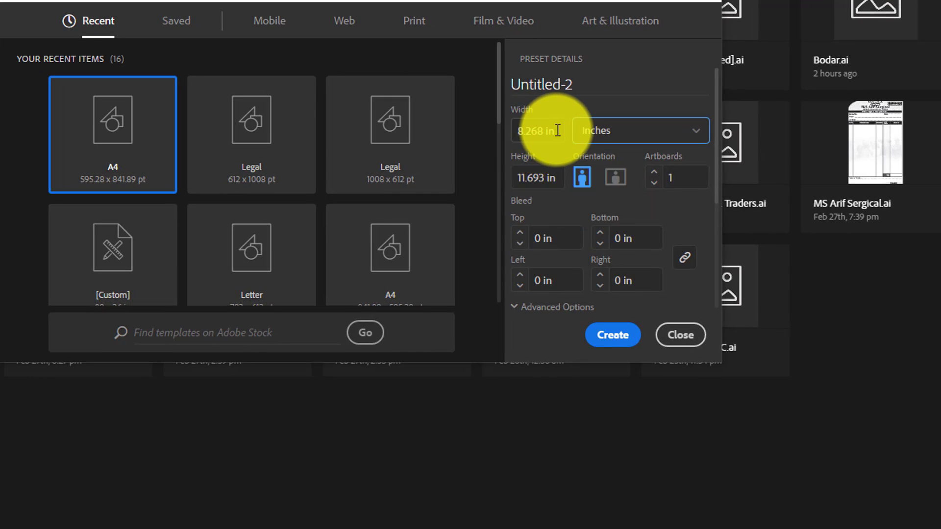
pyautogui.click(539, 130)
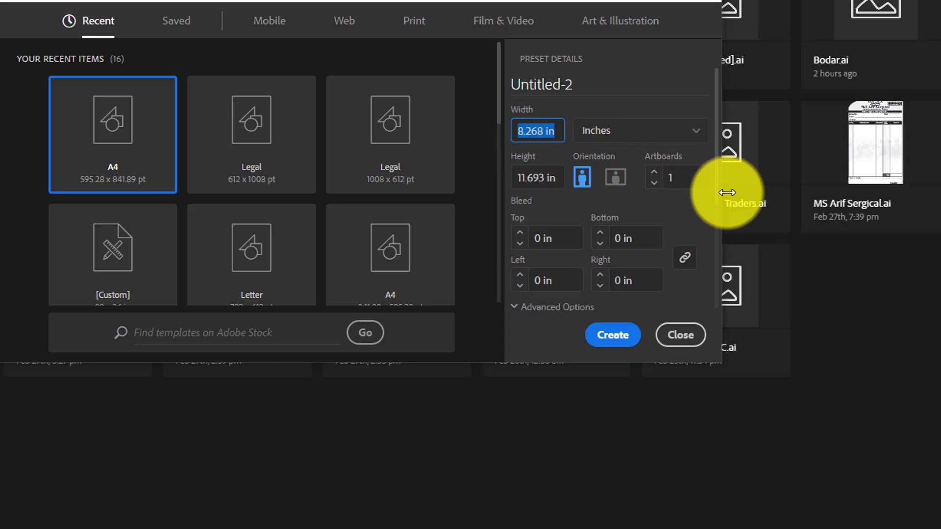
pyautogui.write('120')
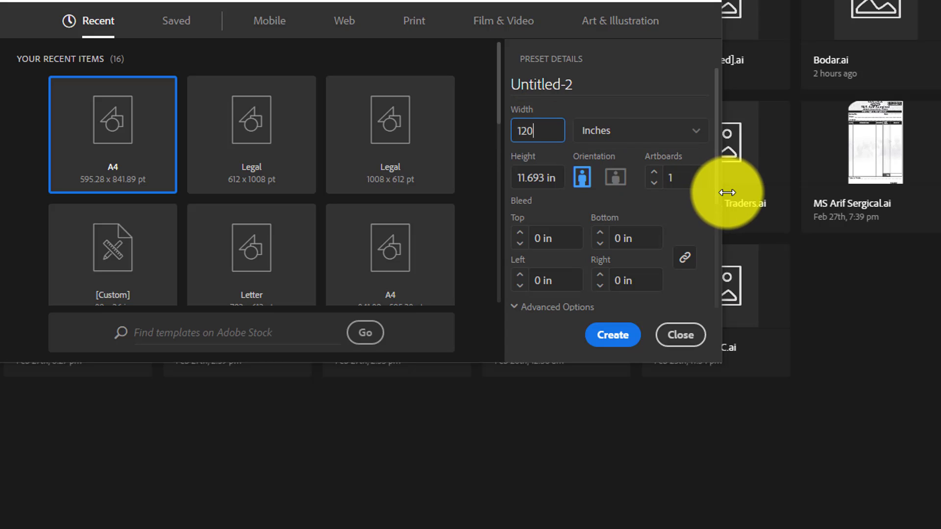
pyautogui.click(534, 177)
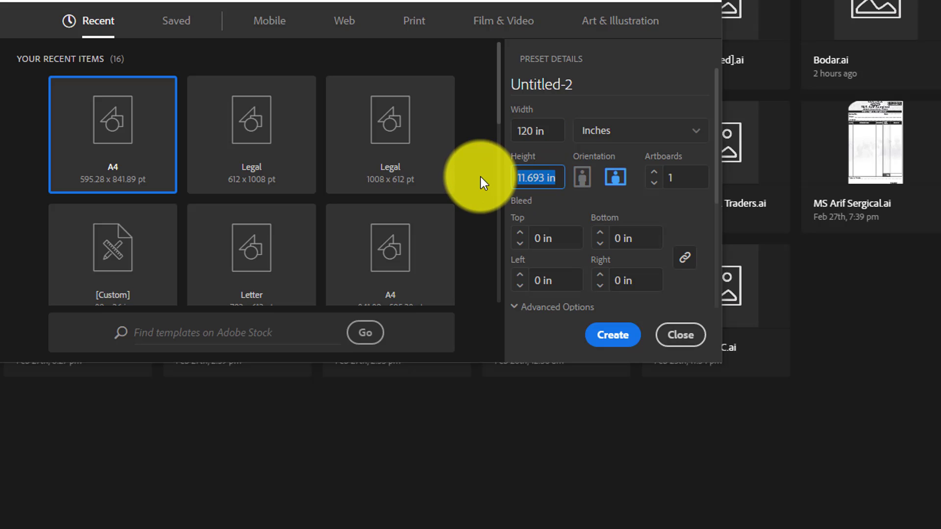
pyautogui.write('36')
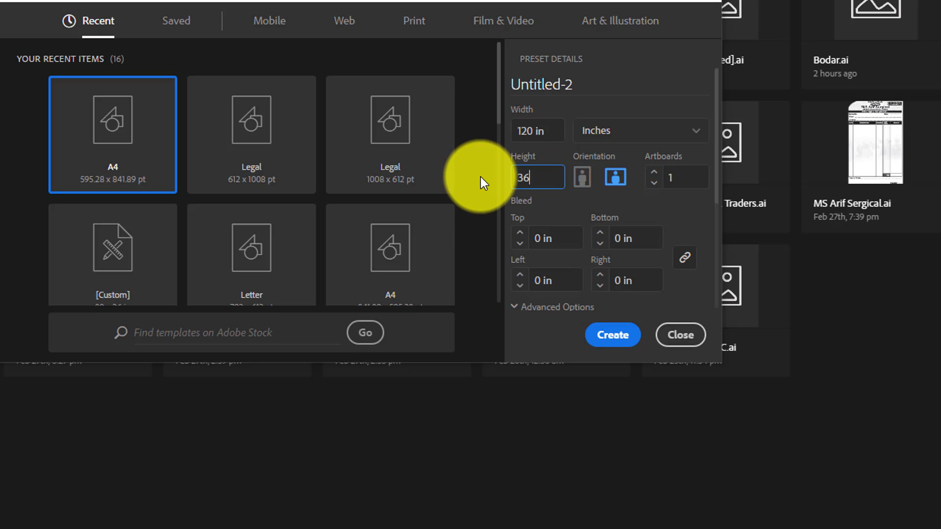
pyautogui.click(613, 343)
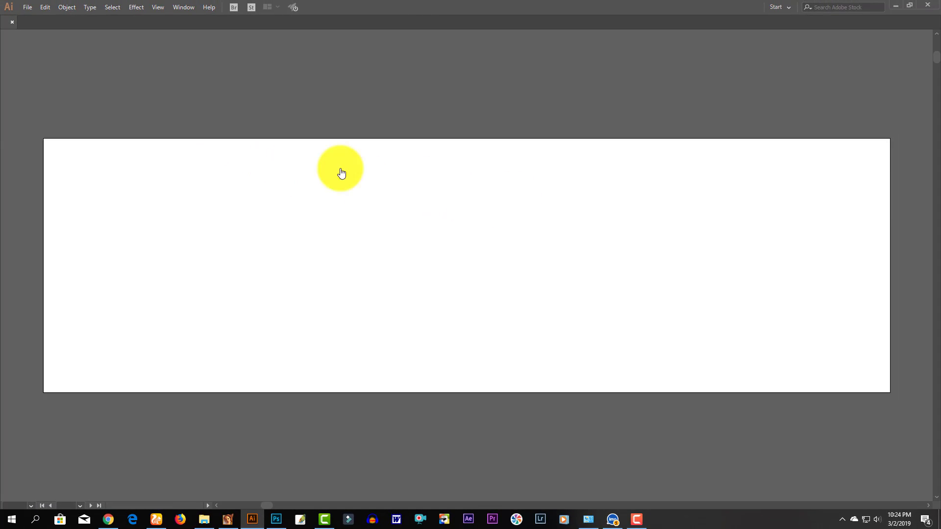
# - Draw a hexagon about 42 in wide and 36.4 in high with the Polygon tool, spanning the artboard's height
pyautogui.press('Tab')
pyautogui.moveTo(561, 258); pyautogui.dragTo(525, 195)
pyautogui.keyDown('alt'); pyautogui.click(521, 201); pyautogui.keyUp('alt')
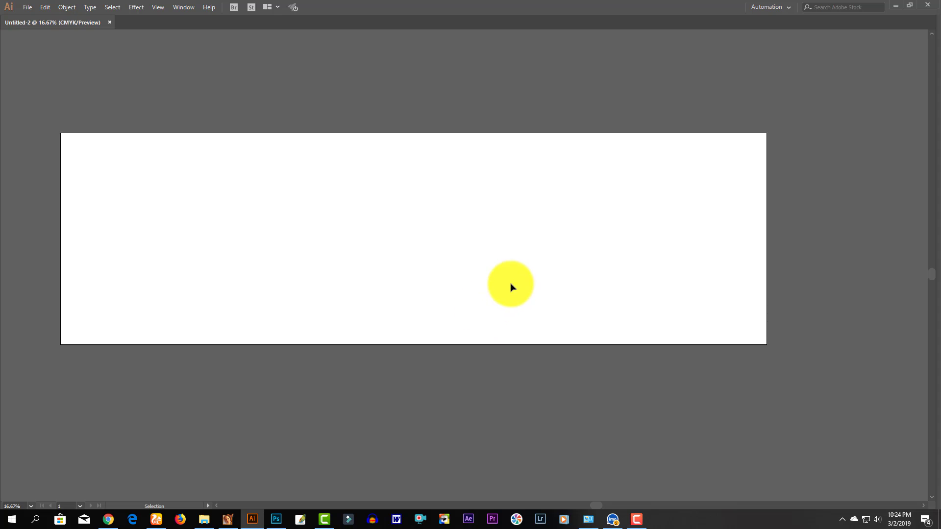
pyautogui.press('Tab')
pyautogui.keyDown('alt'); pyautogui.click(427, 270); pyautogui.keyUp('alt')
pyautogui.moveTo(431, 267); pyautogui.dragTo(433, 212)
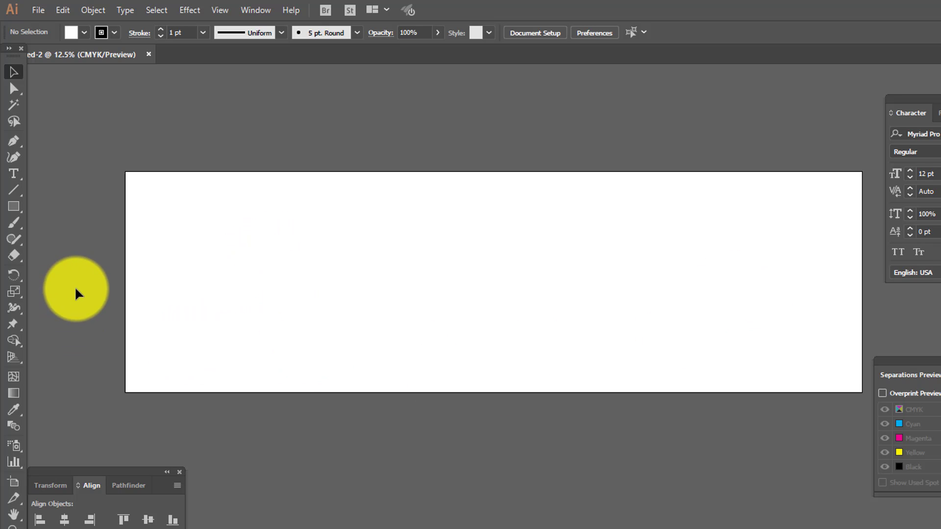
pyautogui.click(17, 208)
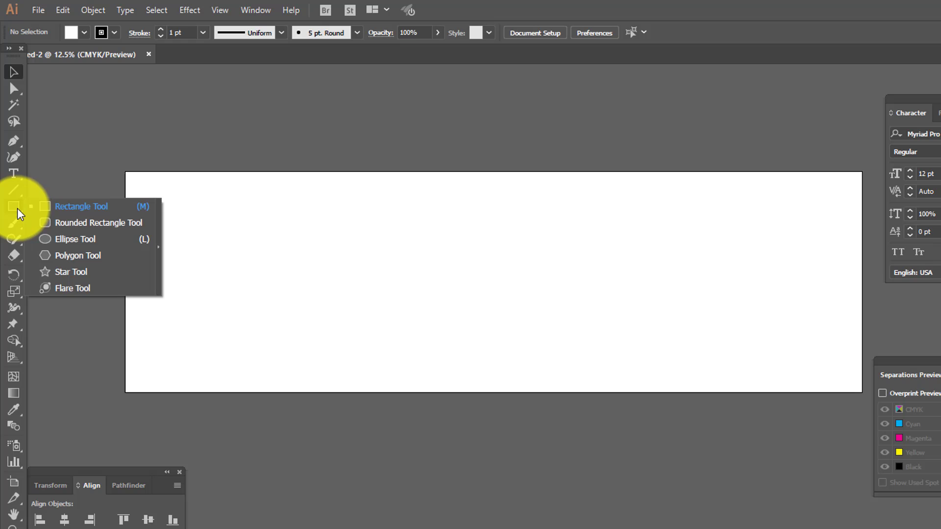
pyautogui.click(77, 255)
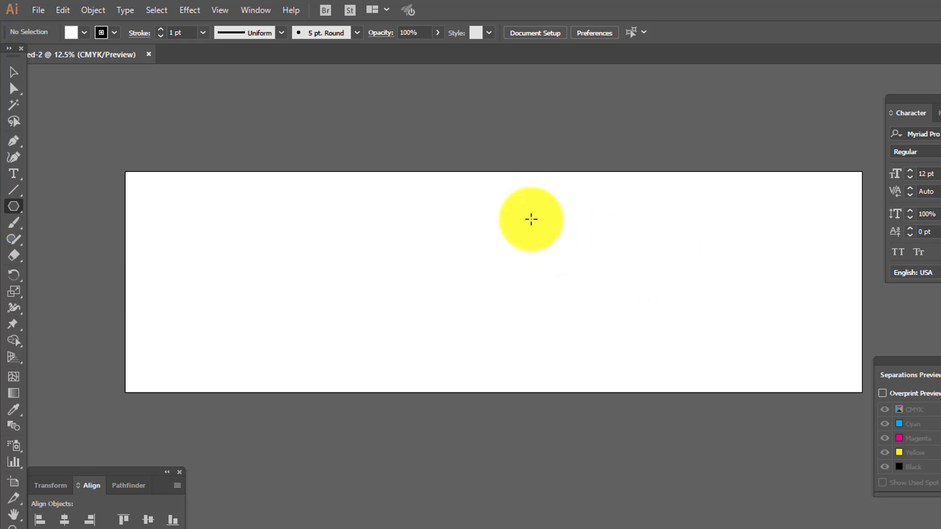
pyautogui.moveTo(523, 218)
pyautogui.mouseDown()
pyautogui.moveTo(593, 332)
pyautogui.moveTo(606, 394)
pyautogui.mouseUp()
# - Scale the hexagon down proportionally to about 41.55 by 35.98 in to fit the artboard's height
pyautogui.click(12, 75)
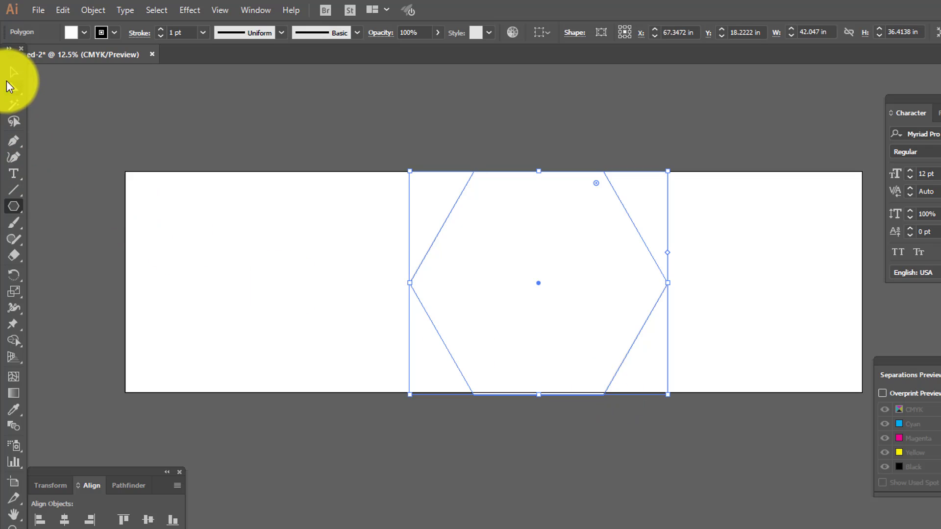
pyautogui.click(540, 398)
pyautogui.click(558, 361)
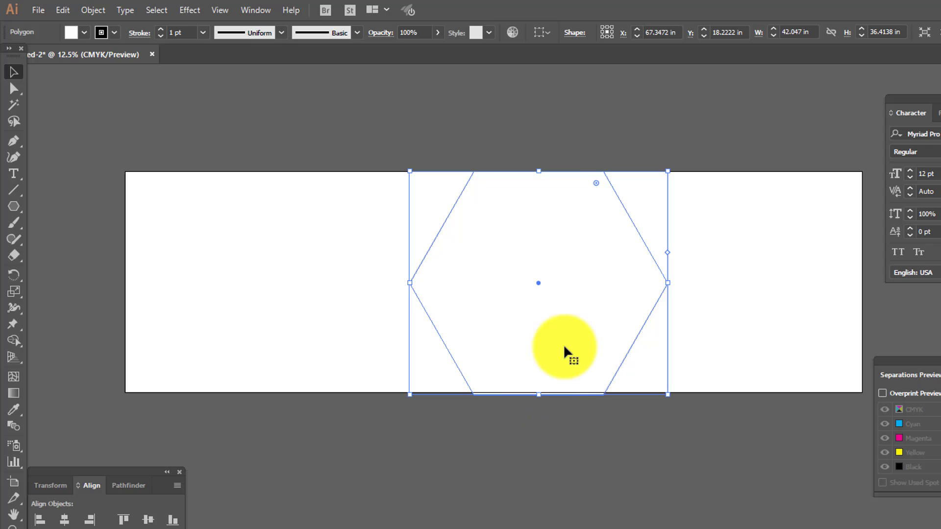
pyautogui.click(539, 394)
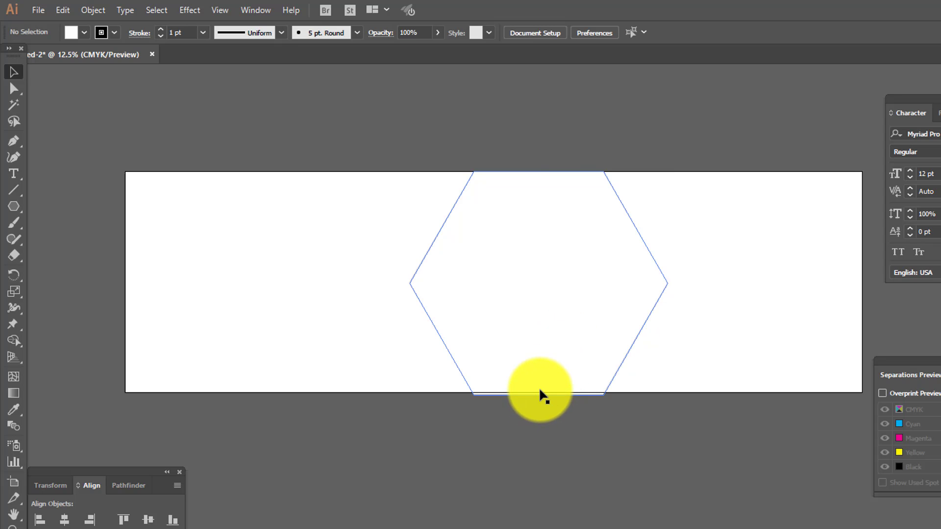
pyautogui.click(543, 356)
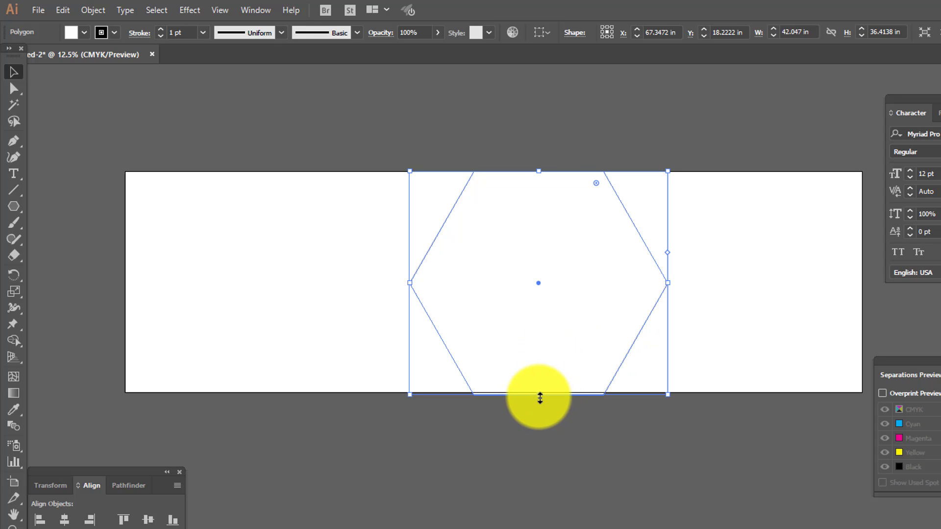
pyautogui.moveTo(538, 397); pyautogui.dragTo(538, 392)
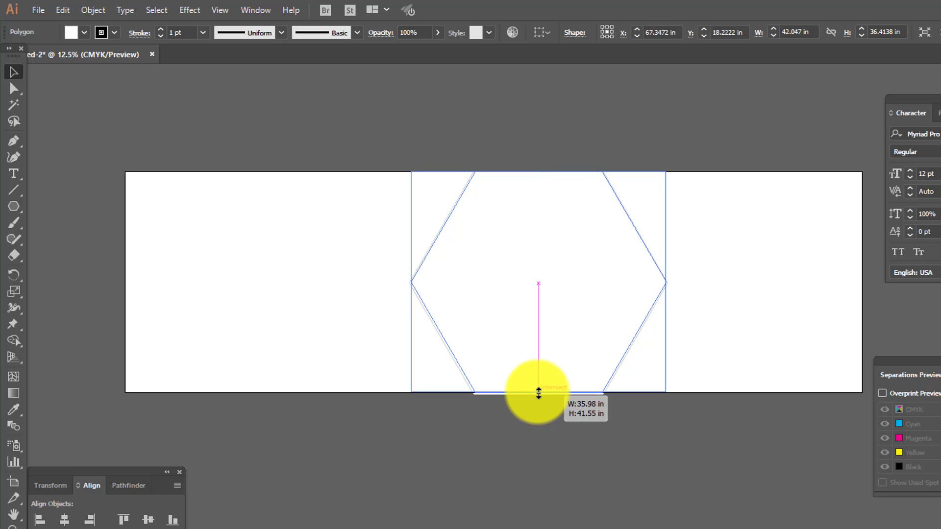
pyautogui.click(619, 412)
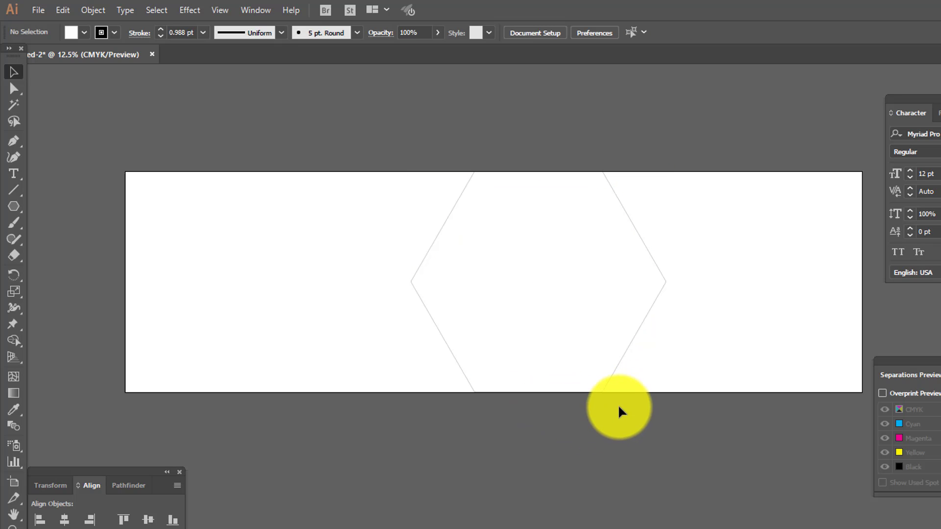
# - Delete the right side of the hexagon and place a copy of the remaining left chevron to its right
pyautogui.click(595, 321)
pyautogui.click(14, 88)
pyautogui.click(559, 206)
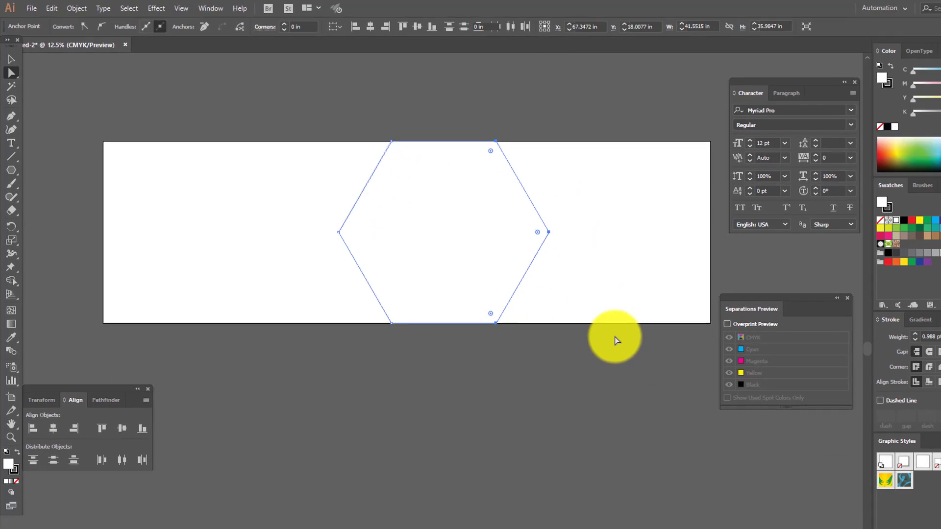
pyautogui.press('Delete')
pyautogui.moveTo(319, 204); pyautogui.dragTo(508, 216)
# - Join the two chevrons' open ends along the top and bottom into a closed arrow shape and move it about 4.2 in right
pyautogui.hotkey('ctrl', 'a')
pyautogui.press('ctrl')
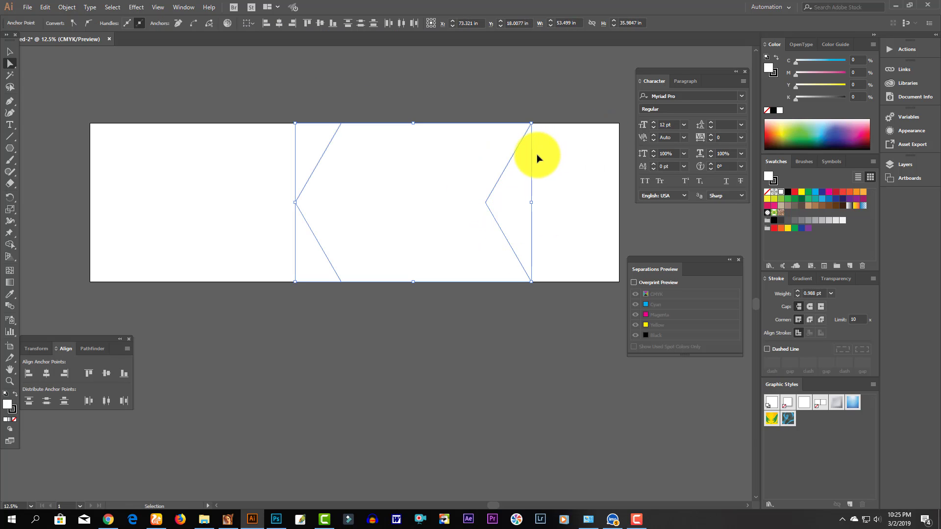
pyautogui.hotkey('ctrl', 'j')
pyautogui.moveTo(584, 251); pyautogui.dragTo(314, 290)
pyautogui.hotkey('ctrl', 'j')
pyautogui.moveTo(441, 216); pyautogui.dragTo(460, 216)
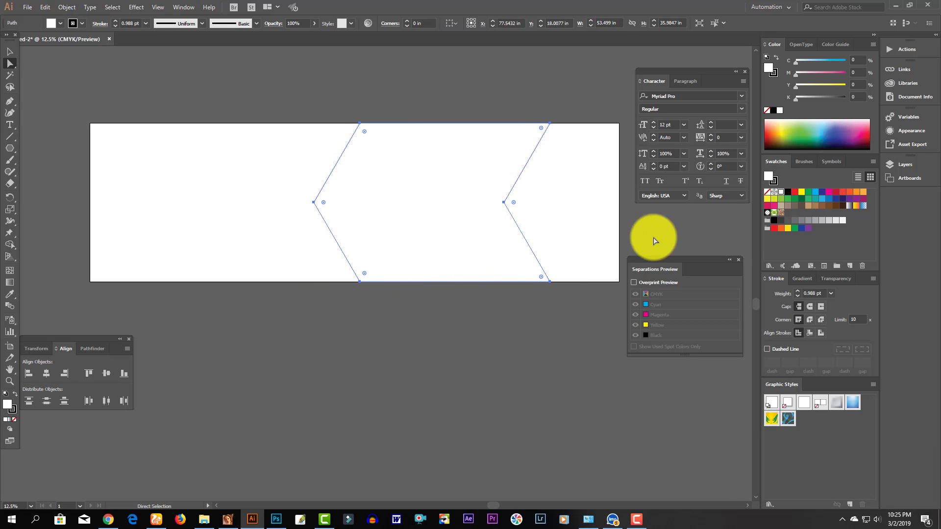
# - Fill the arrow shape with the crimson swatch C 10, M 100, Y 50, K 0 and remove its stroke
pyautogui.click(768, 205)
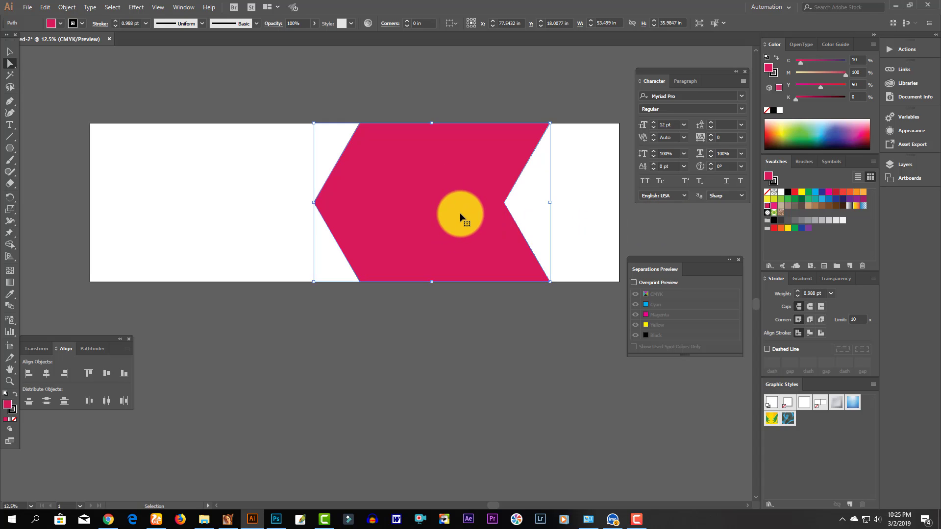
pyautogui.click(794, 191)
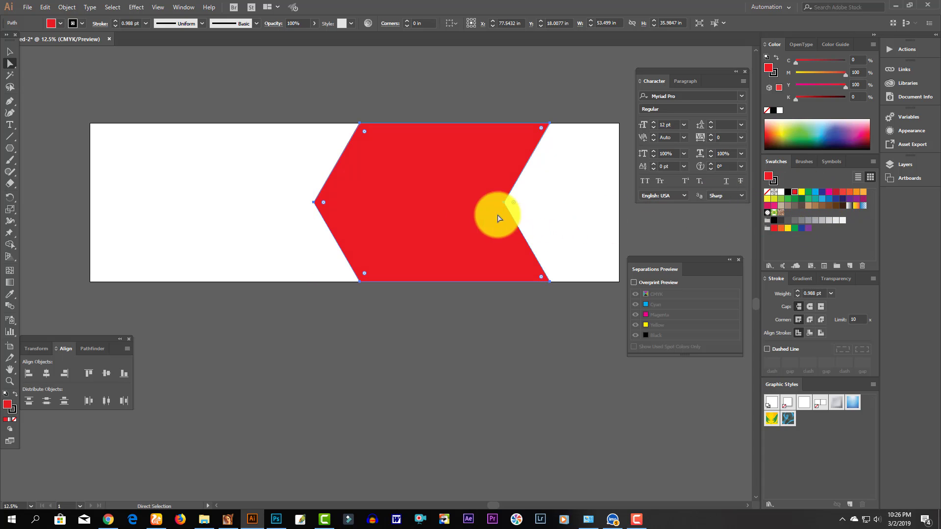
pyautogui.click(767, 206)
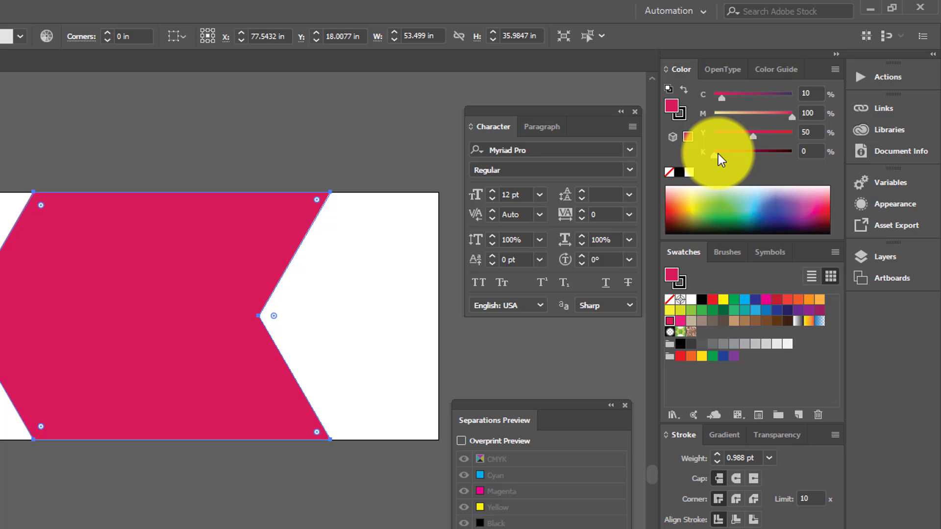
pyautogui.moveTo(718, 154); pyautogui.dragTo(746, 134)
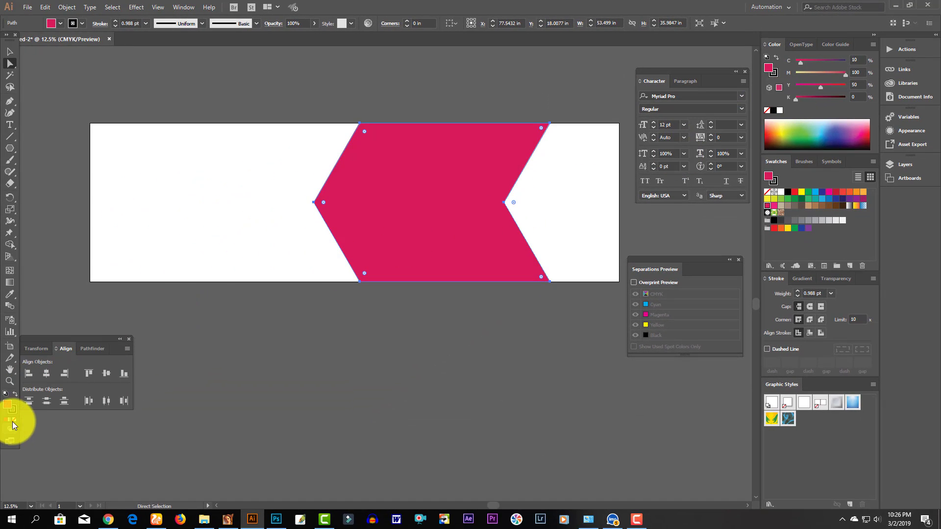
pyautogui.click(12, 412)
pyautogui.click(15, 420)
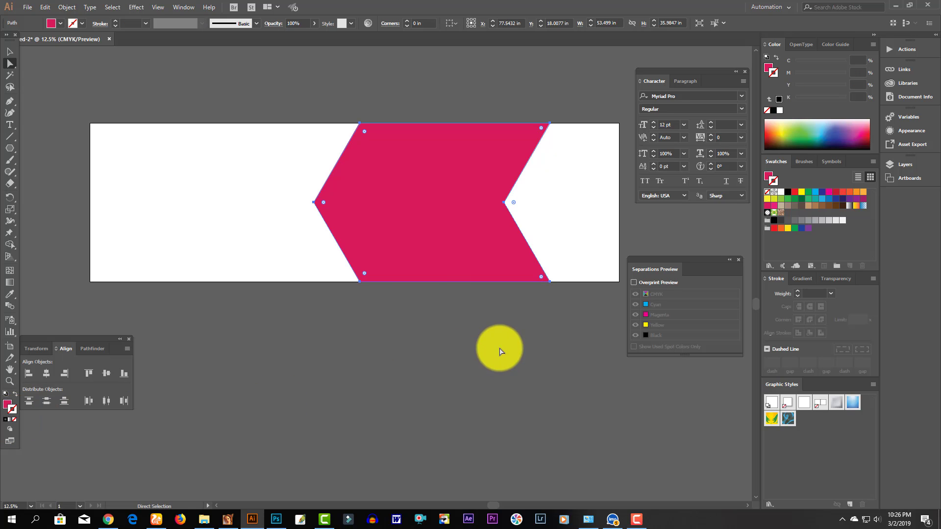
pyautogui.click(498, 347)
# - Paste a copy of the arrow shape directly behind the original and offset it about 2.4 in to the right
pyautogui.press('z')
pyautogui.moveTo(493, 111); pyautogui.dragTo(354, 173)
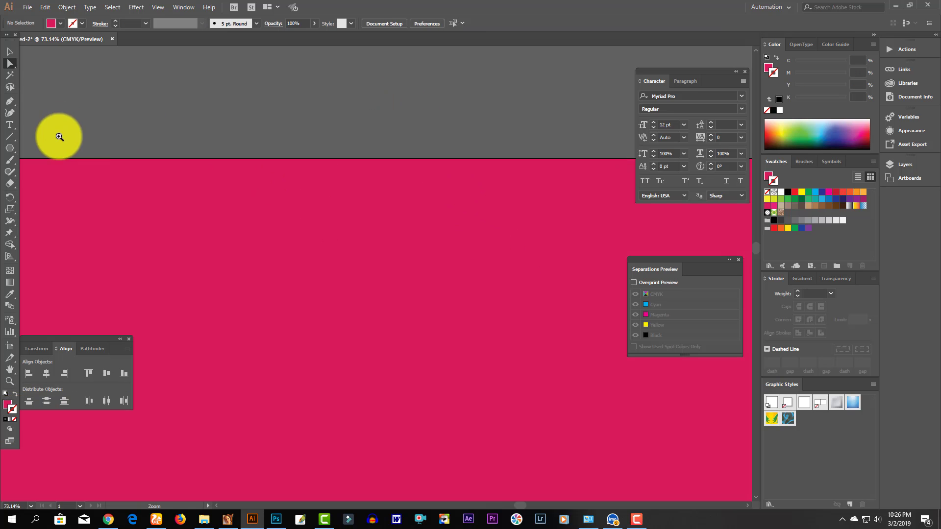
pyautogui.hotkey('ctrl', '0')
pyautogui.click(399, 277)
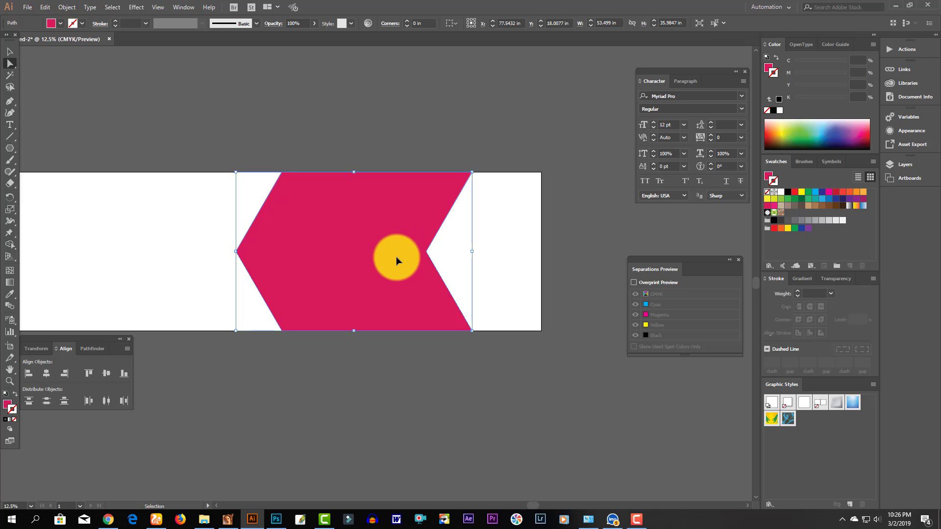
pyautogui.hotkey('ctrl', 'c')
pyautogui.hotkey('ctrl', 'b')
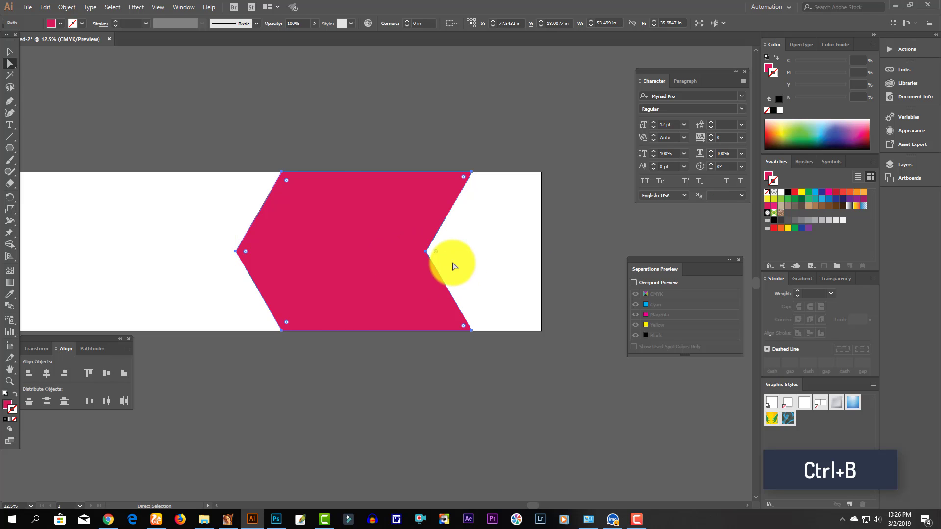
pyautogui.press('Right')
pyautogui.press('Right')
pyautogui.press('Right')
pyautogui.press('Right')
pyautogui.press('Right')
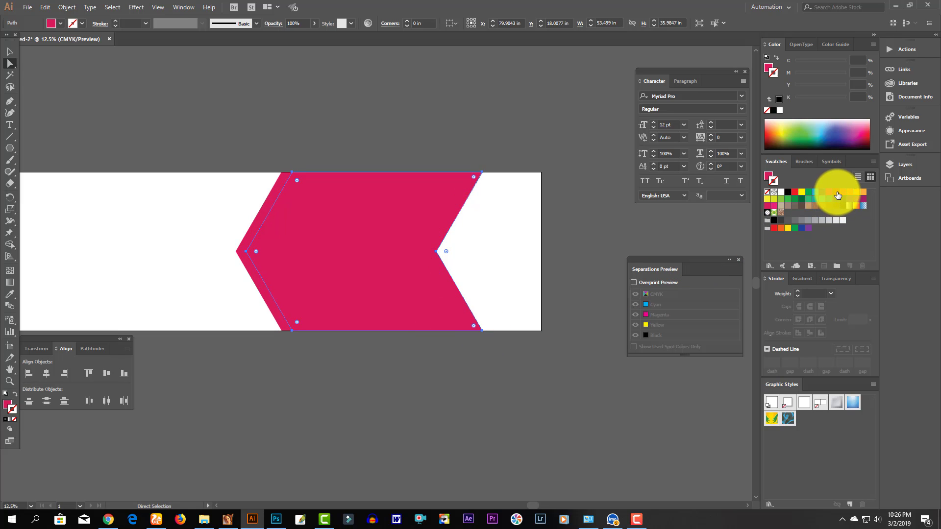
# - Fill the rear arrow copy with the dark red swatch C 15, M 100, Y 90, K 10
pyautogui.press('ctrl')
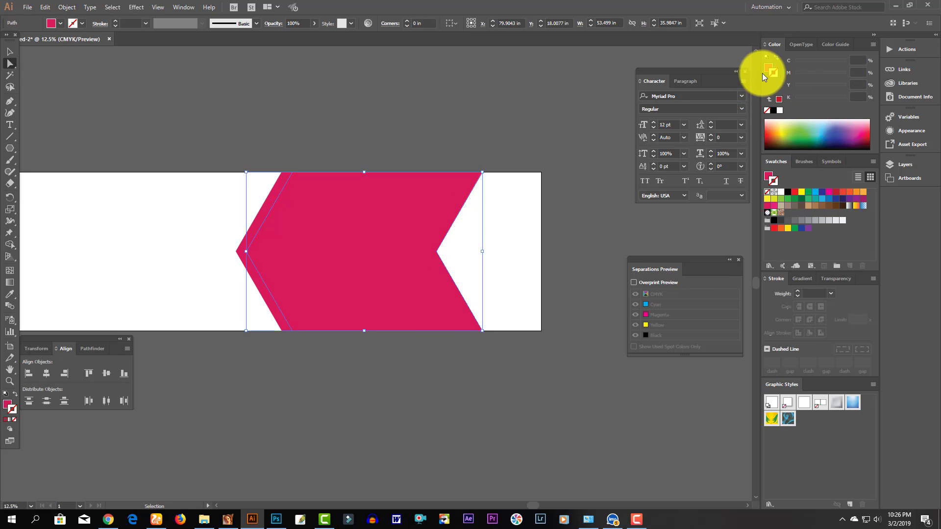
pyautogui.click(767, 71)
pyautogui.click(836, 193)
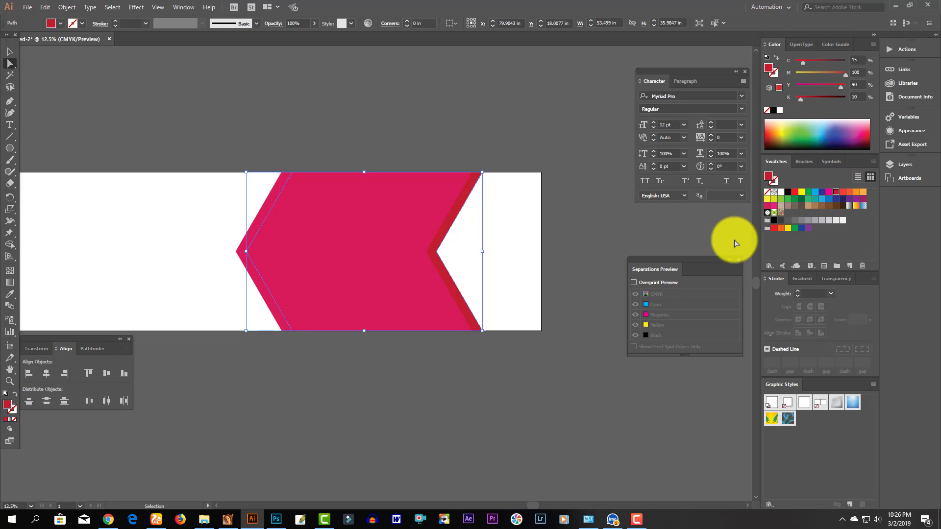
pyautogui.click(571, 378)
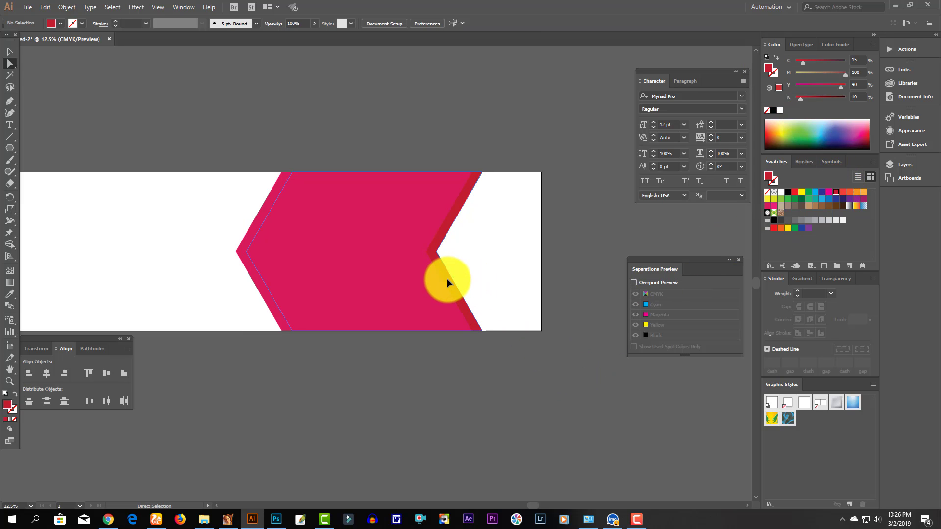
pyautogui.click(446, 281)
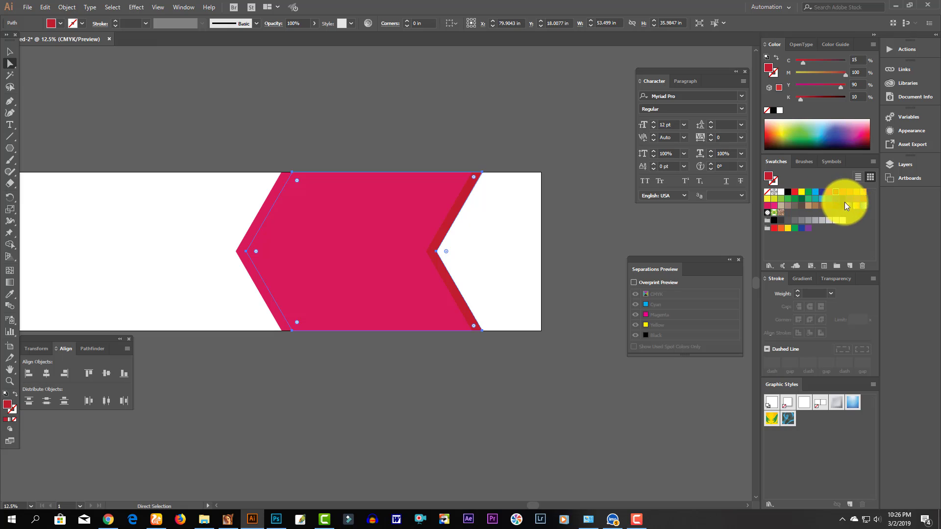
# - Recolour the rear arrow copy to a plum shade of C 43, M 100, Y 52, K 9
pyautogui.click(819, 96)
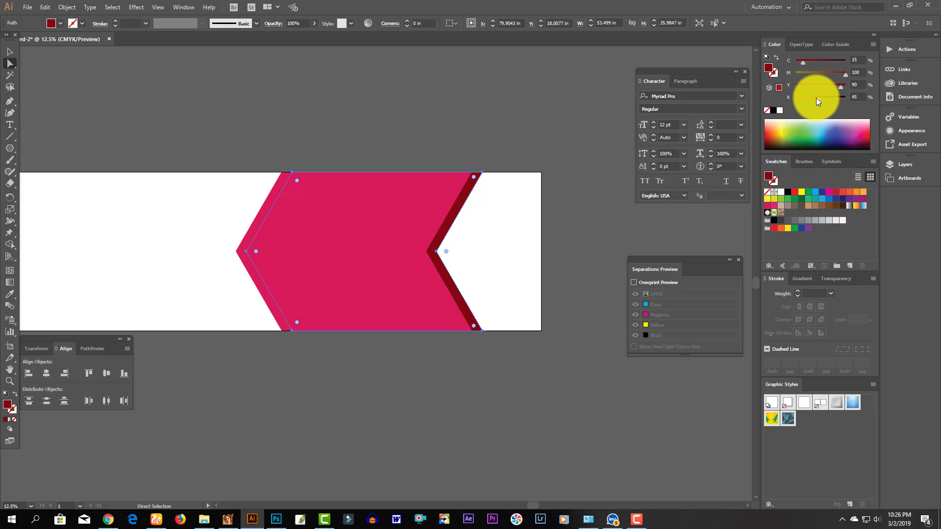
pyautogui.moveTo(817, 98); pyautogui.dragTo(795, 98)
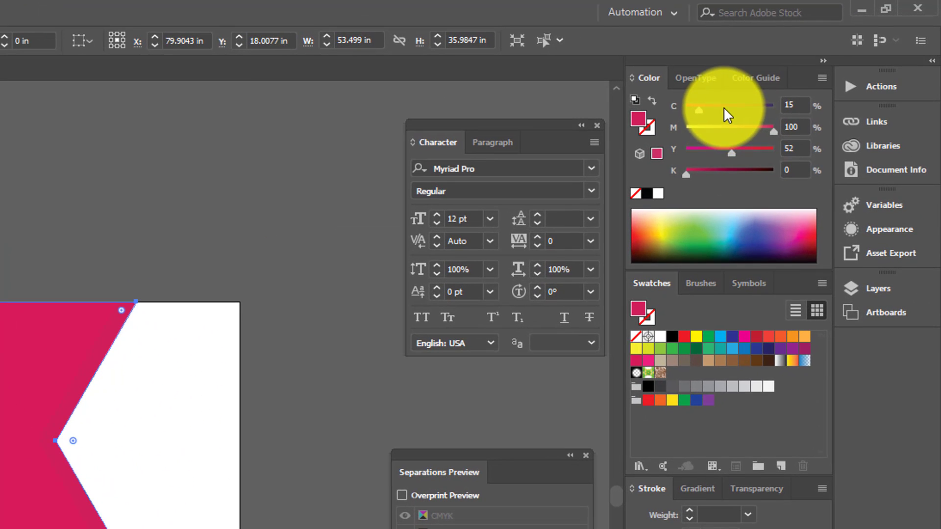
pyautogui.click(817, 60)
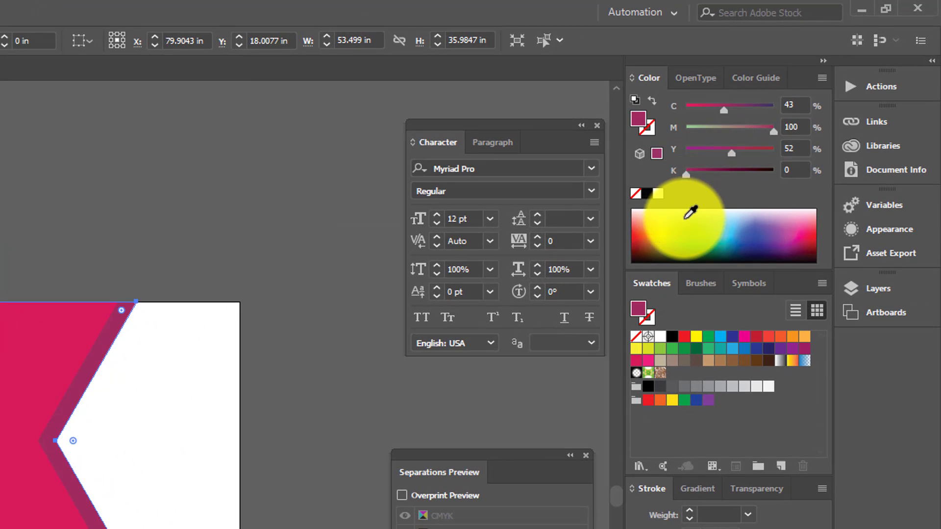
pyautogui.moveTo(686, 174); pyautogui.dragTo(696, 171)
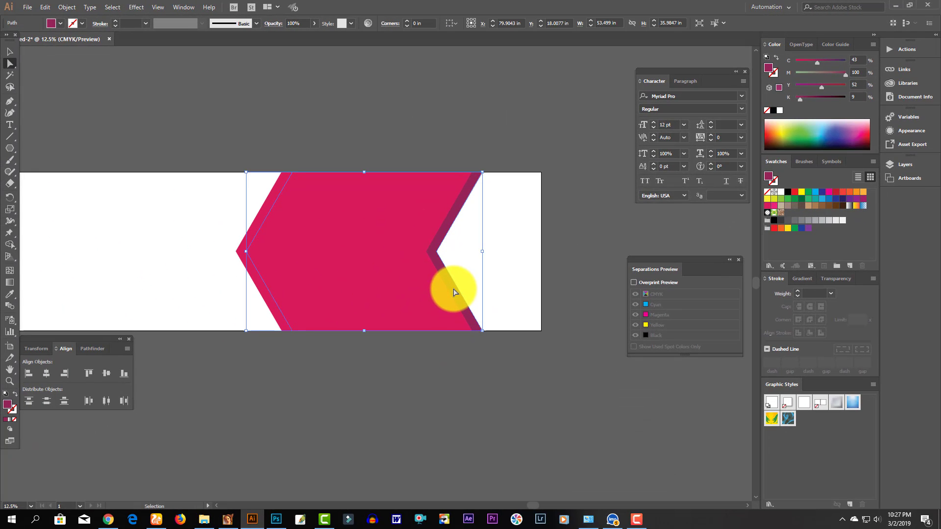
# - Paste a copy of the plum arrow directly behind it and offset the copy about 3.5 in to the right
pyautogui.hotkey('ctrl', 'c')
pyautogui.hotkey('ctrl', 'b')
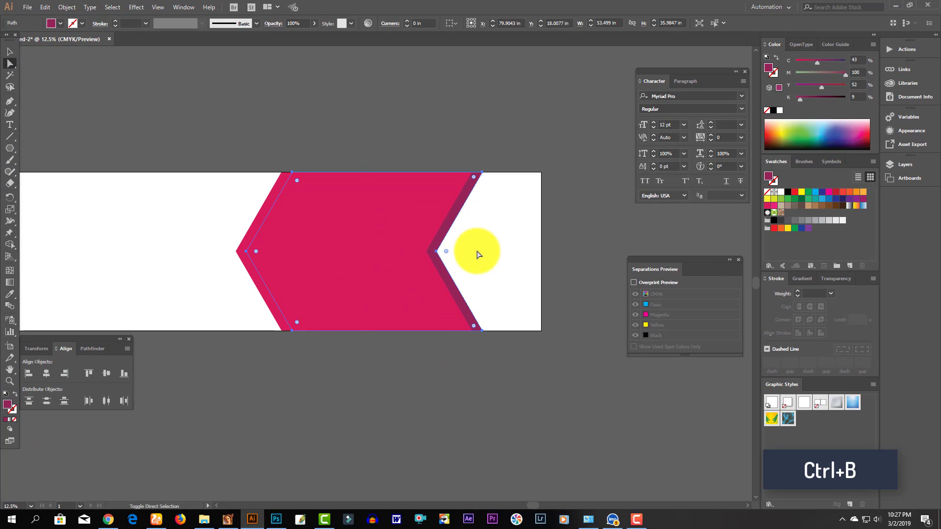
pyautogui.press('Right')
pyautogui.press('Right')
pyautogui.press('Right')
pyautogui.press('Right')
pyautogui.press('Right')
pyautogui.press('Right')
pyautogui.press('Right')
pyautogui.press('Right')
pyautogui.press('Right')
pyautogui.press('Right')
pyautogui.press('Right')
pyautogui.press('Right')
pyautogui.press('Right')
pyautogui.press('Right')
pyautogui.press('Right')
pyautogui.press('Right')
pyautogui.press('Right')
pyautogui.press('Right')
pyautogui.press('Right')
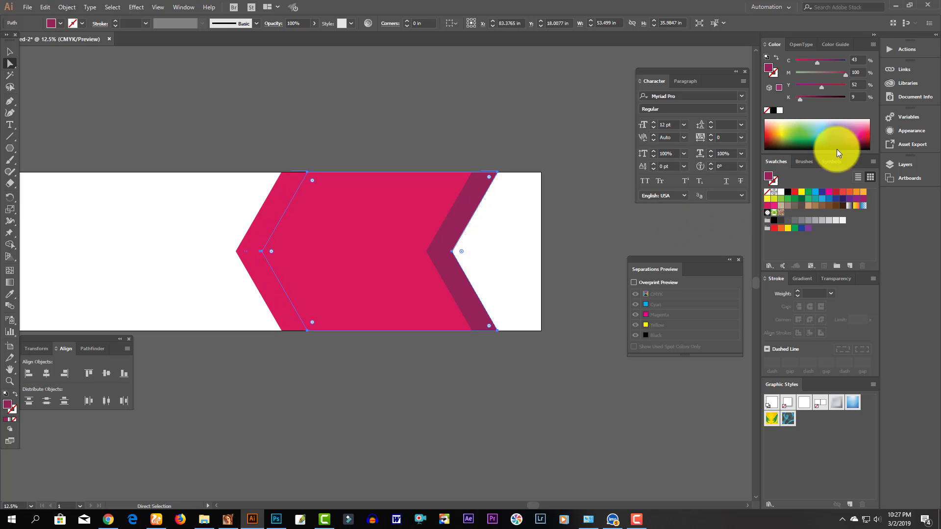
# - Darken the rearmost arrow to K 58 and shift it back about 0.4 in to the left
pyautogui.click(824, 96)
pyautogui.press('Left')
pyautogui.press('Left')
pyautogui.press('Left')
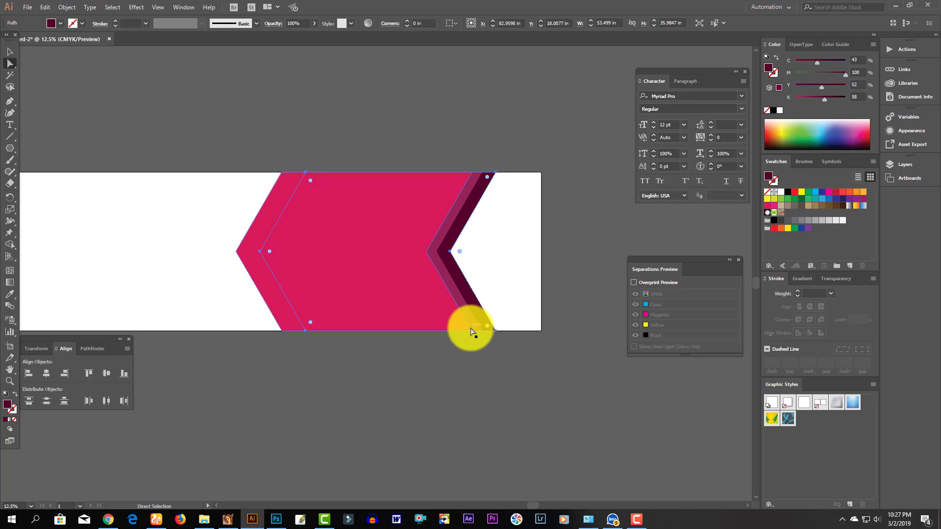
pyautogui.click(441, 390)
# - Add the text "রস" below the banner in the Bitopi S_A font at about 639 pt
pyautogui.hscroll(-5, 457, 377)
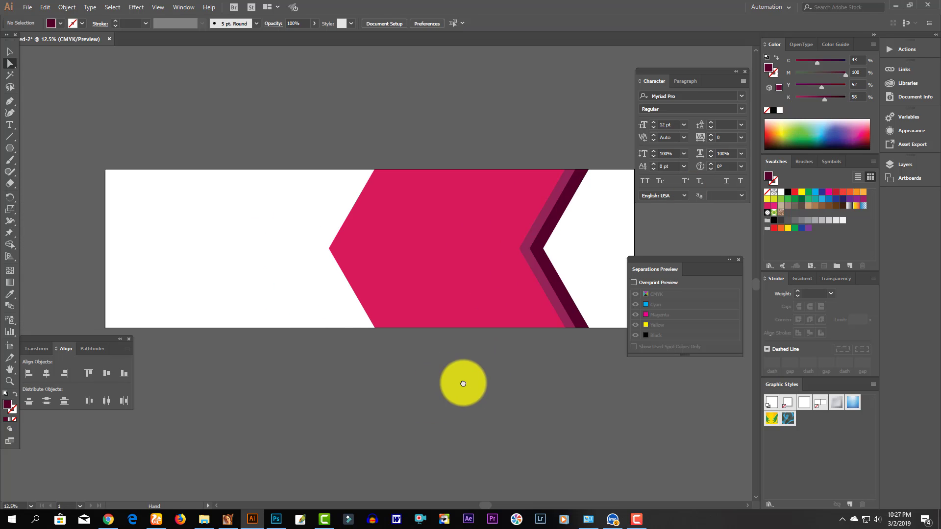
pyautogui.hscroll(-2, 463, 383)
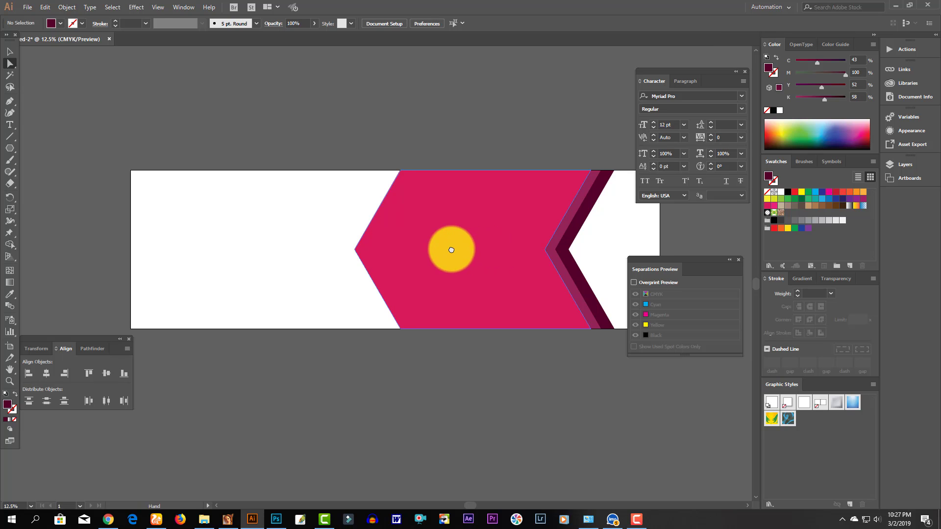
pyautogui.hscroll(2, 451, 250)
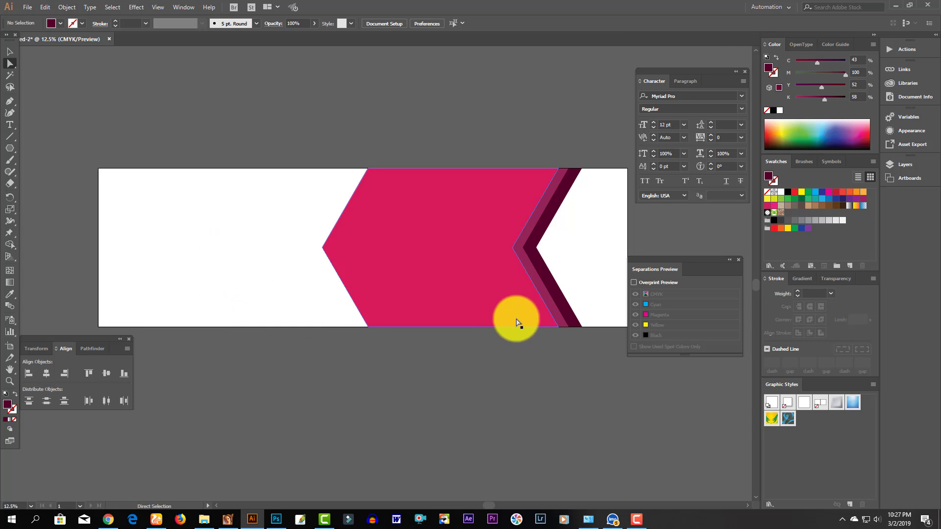
pyautogui.click(11, 127)
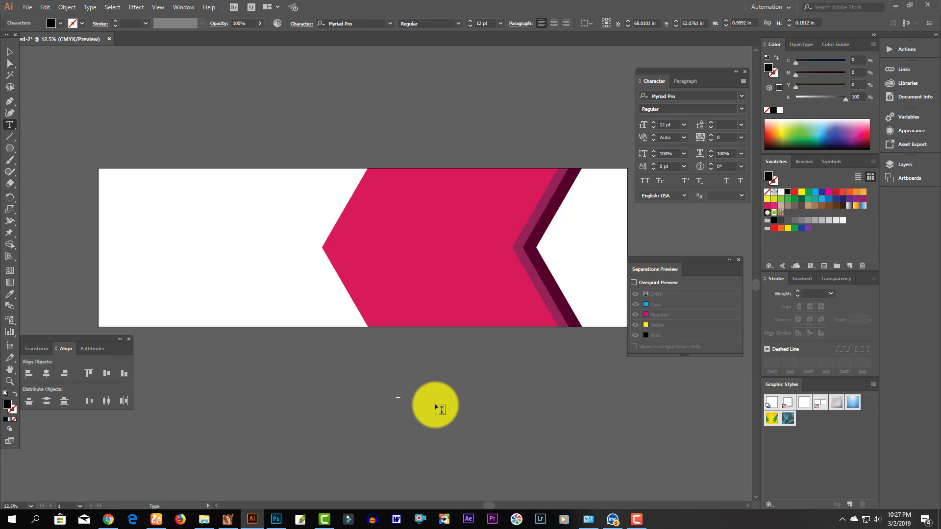
pyautogui.click(399, 395)
pyautogui.press('Escape')
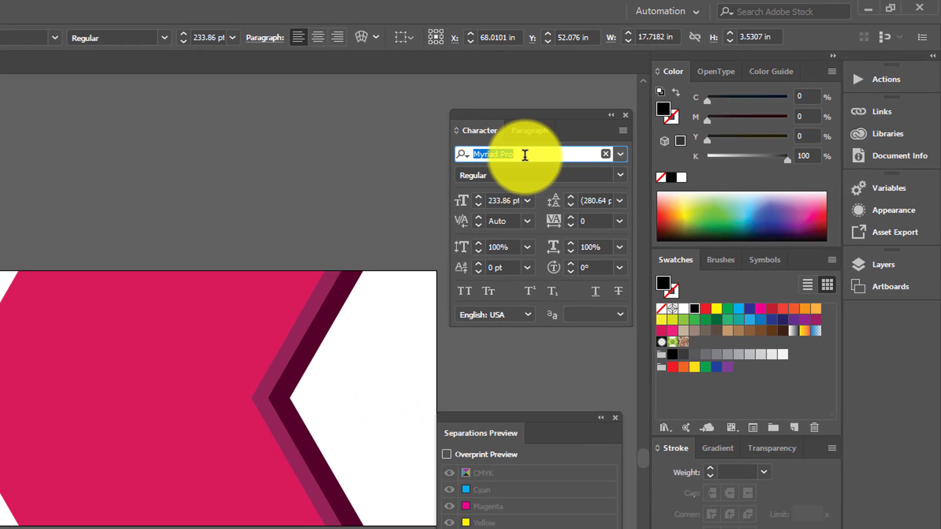
pyautogui.write('B')
pyautogui.press('Return')
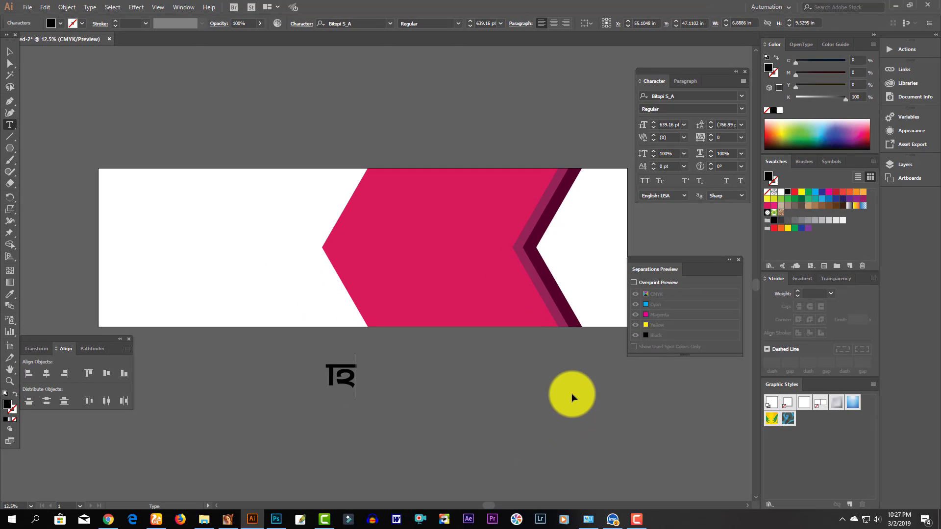
pyautogui.hotkey('ctrl', 'a')
pyautogui.write('রস')
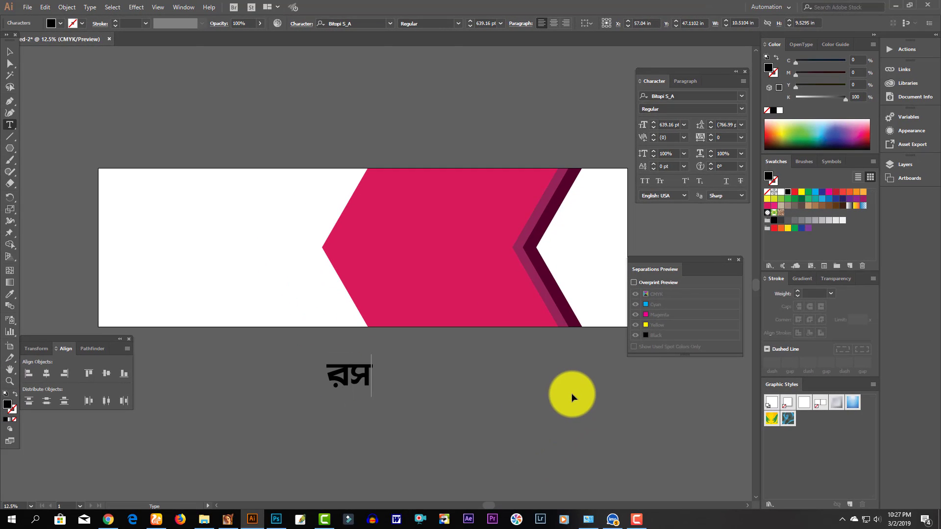
# - Move the "রস" text further below the banner and place a duplicate of it on the crimson arrow
pyautogui.press('Escape')
pyautogui.moveTo(371, 375); pyautogui.dragTo(636, 394)
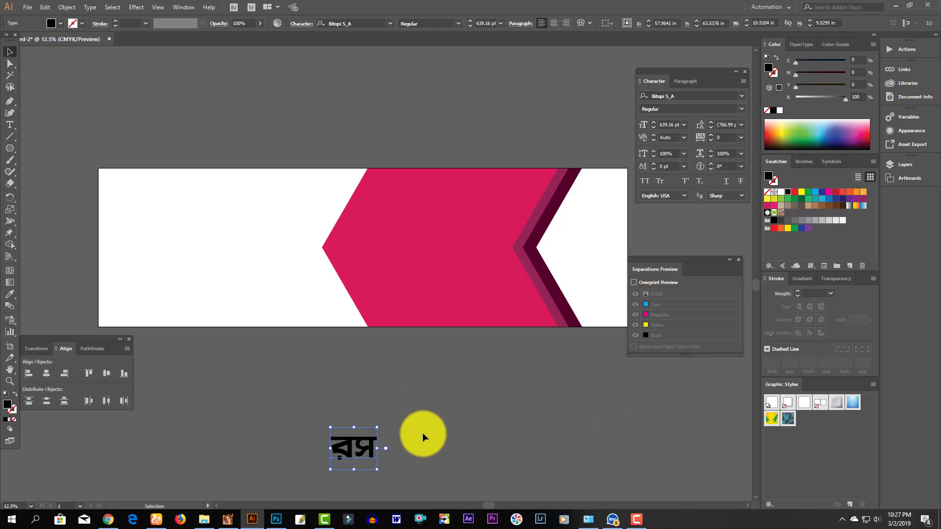
pyautogui.moveTo(376, 448); pyautogui.dragTo(539, 451)
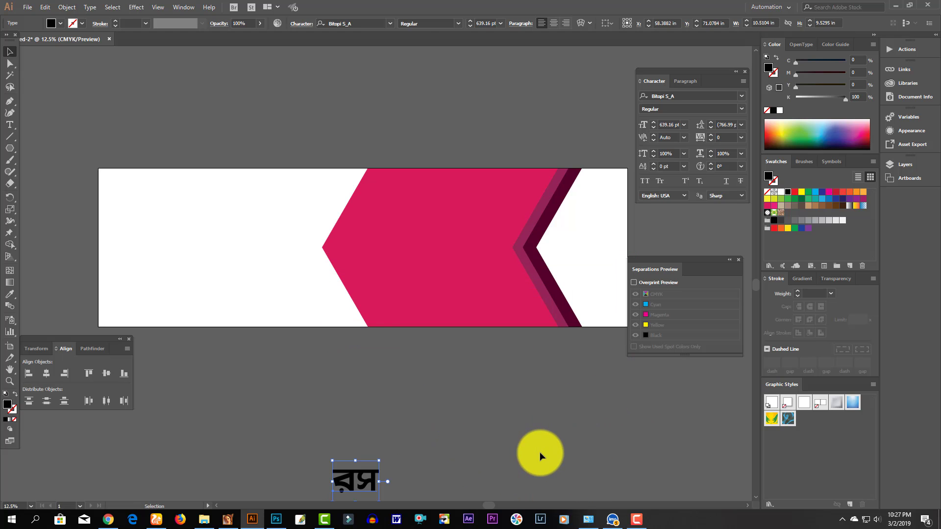
pyautogui.moveTo(421, 479); pyautogui.dragTo(446, 250)
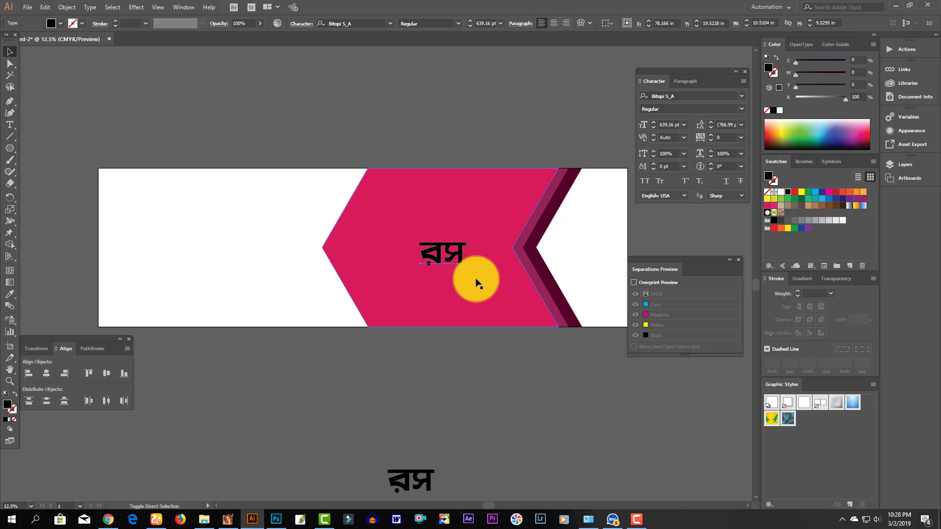
# - Convert the text on the arrow to outlines and enlarge it to about 35.3 by 17.6 in across the arrow
pyautogui.hotkey('ctrl', 'shift', 'o')
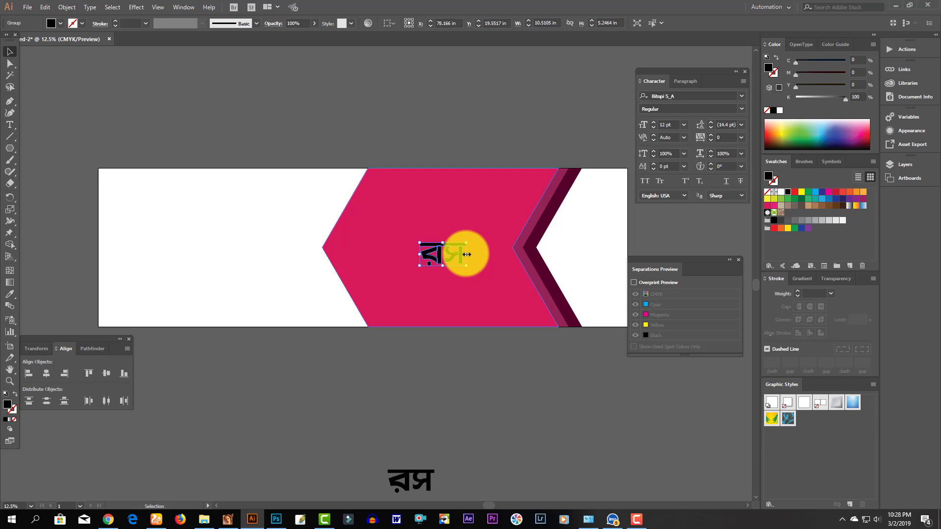
pyautogui.moveTo(466, 254); pyautogui.dragTo(496, 243)
pyautogui.moveTo(357, 238); pyautogui.dragTo(359, 257)
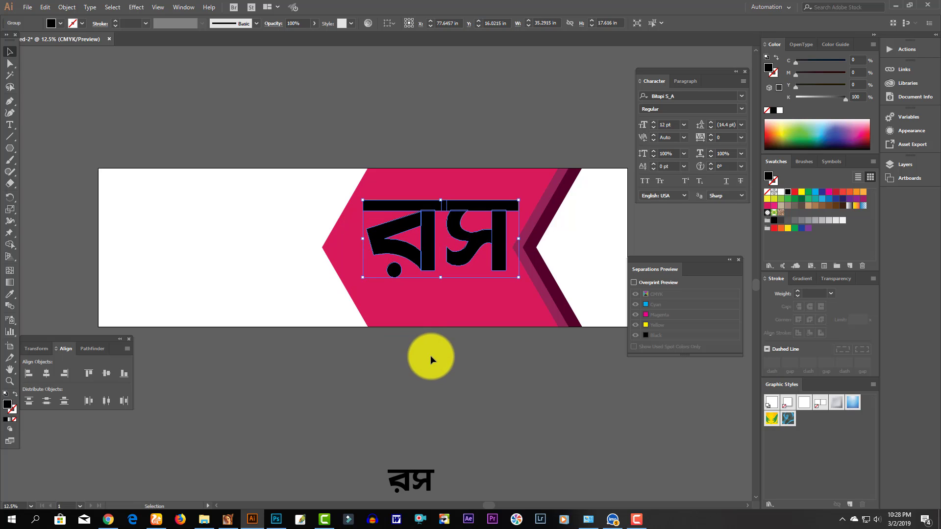
# - Paste a copy of the crimson arrow directly behind it and offset the copy 2.5 in to the left
pyautogui.click(336, 259)
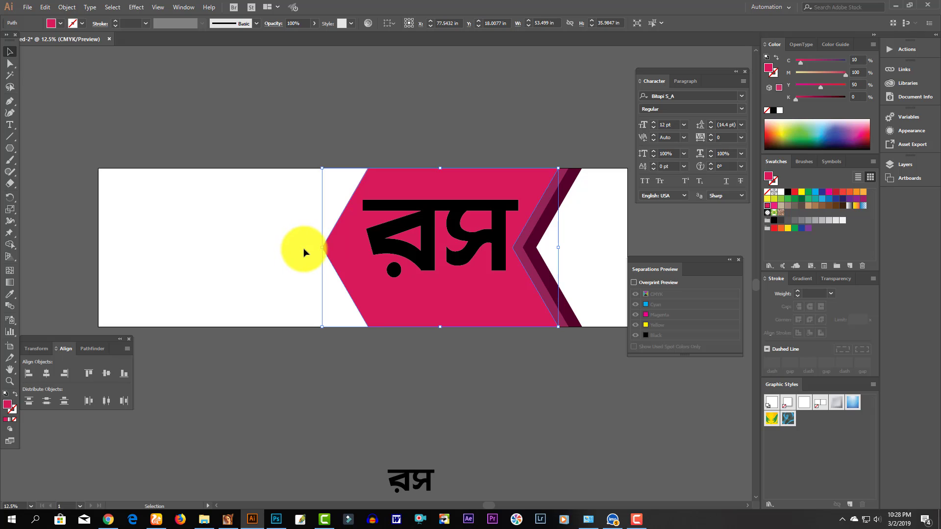
pyautogui.press('a')
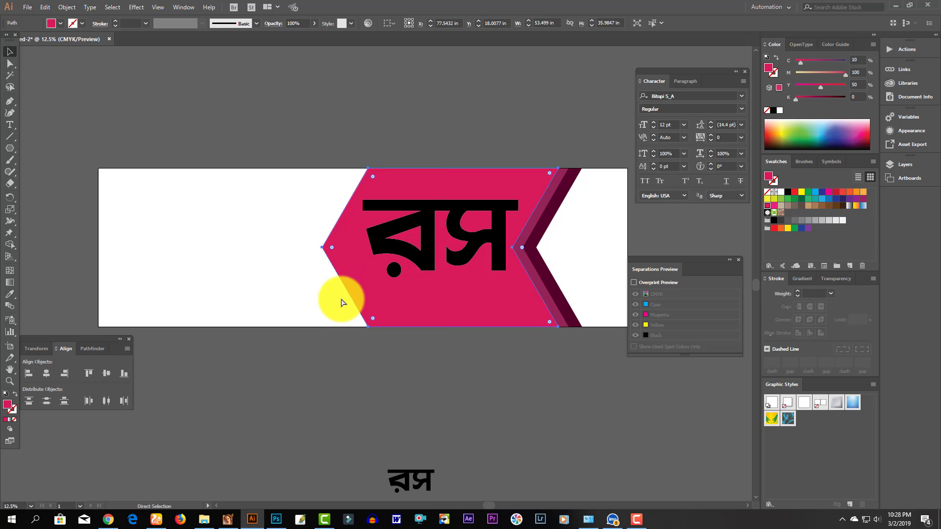
pyautogui.press('v')
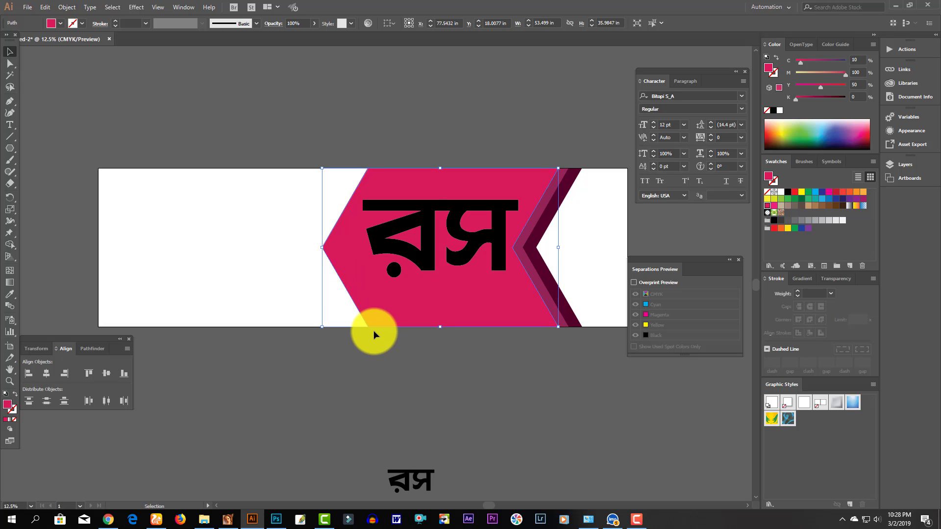
pyautogui.hotkey('shift', 'Left')
pyautogui.hotkey('shift', 'Left')
pyautogui.hotkey('shift', 'Left')
pyautogui.hotkey('shift', 'Left')
pyautogui.hotkey('shift', 'Left')
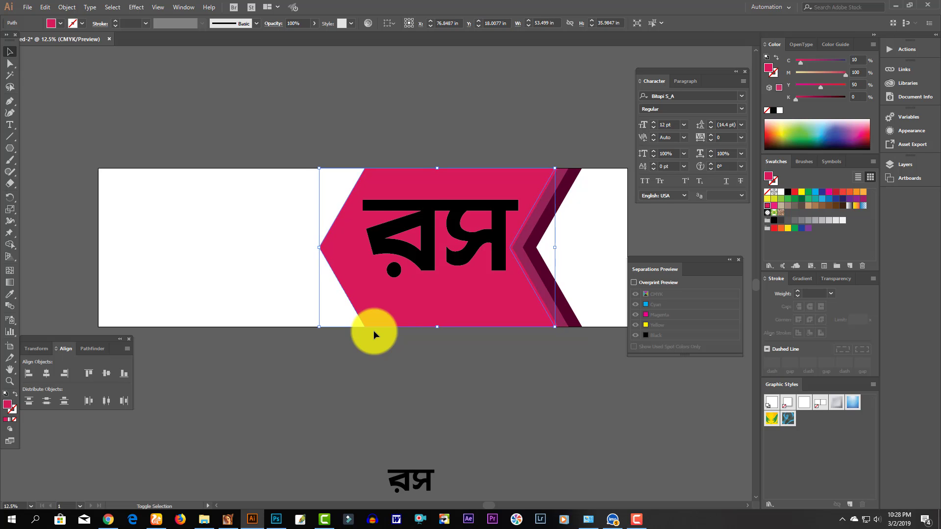
pyautogui.hotkey('shift', 'Left')
pyautogui.hotkey('shift', 'Left')
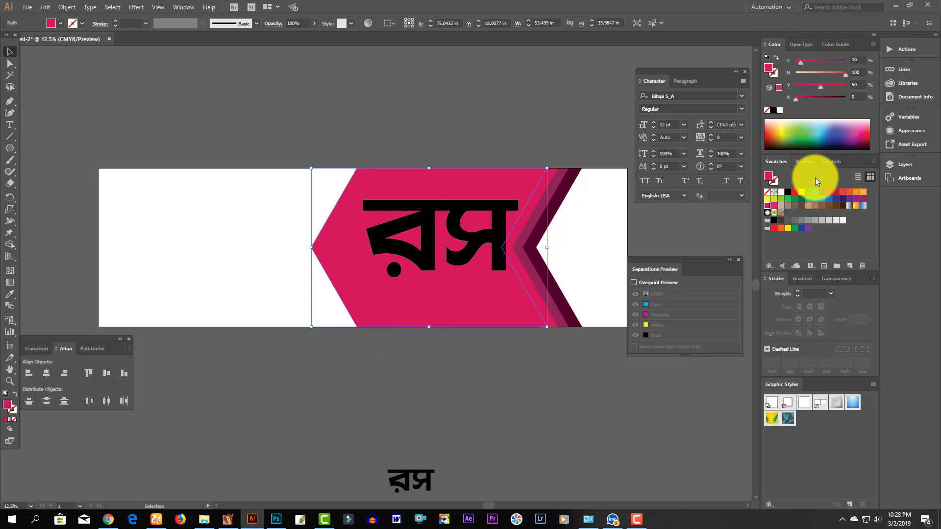
# - Lower the opacity of the left-offset arrow copy to 39%
pyautogui.click(835, 279)
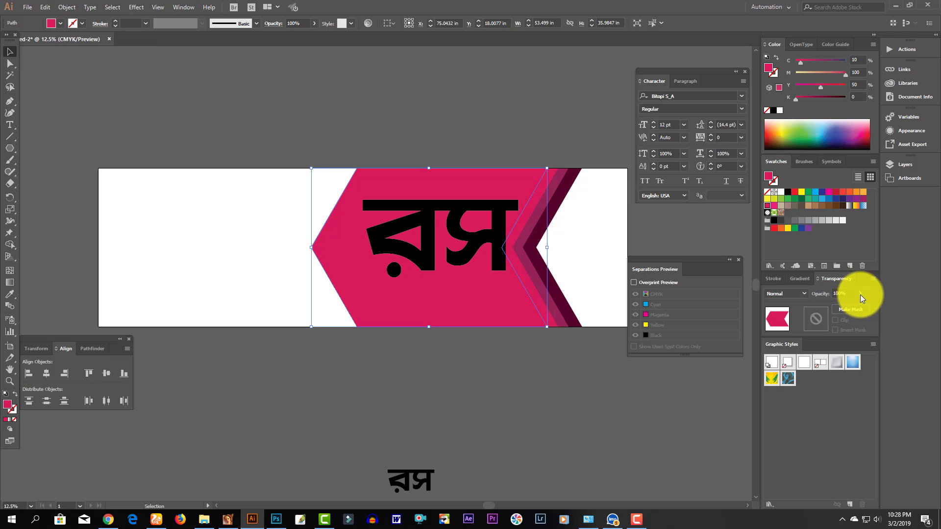
pyautogui.click(836, 305)
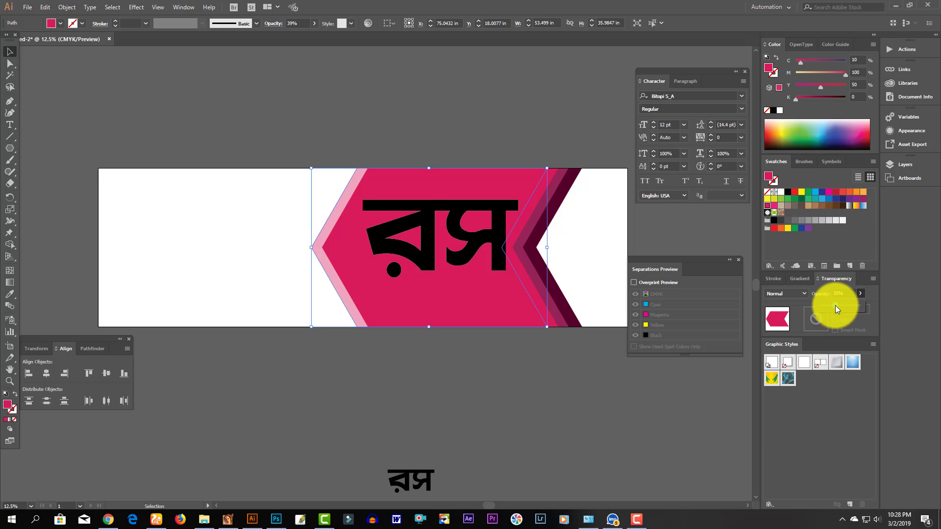
pyautogui.click(387, 382)
# - Fill the outlined "রস" text with white and move it about 1.3 in to the left
pyautogui.press('Tab')
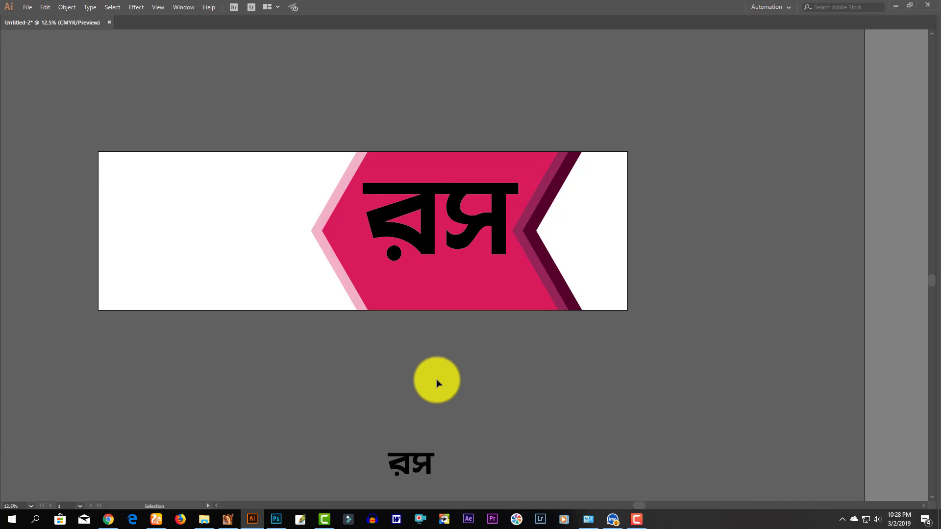
pyautogui.click(481, 229)
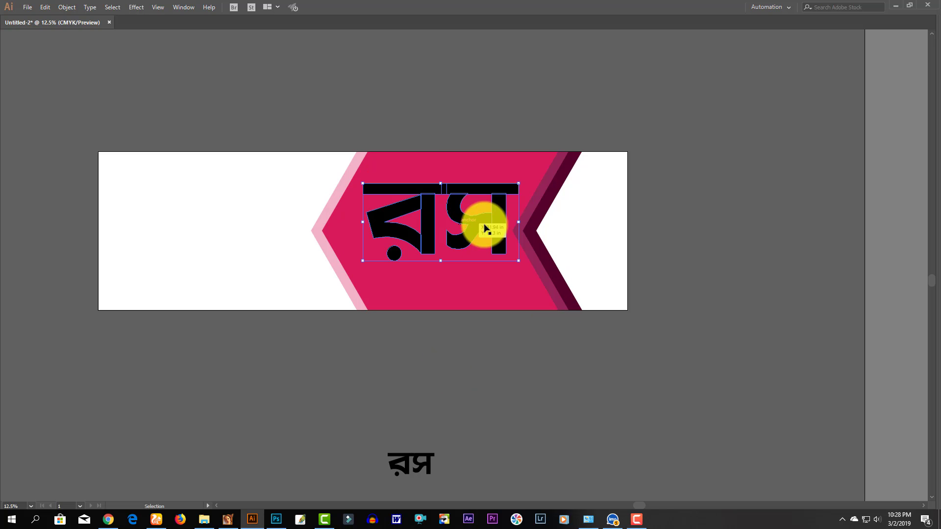
pyautogui.press('Tab')
pyautogui.hotkey('ctrl', 'z')
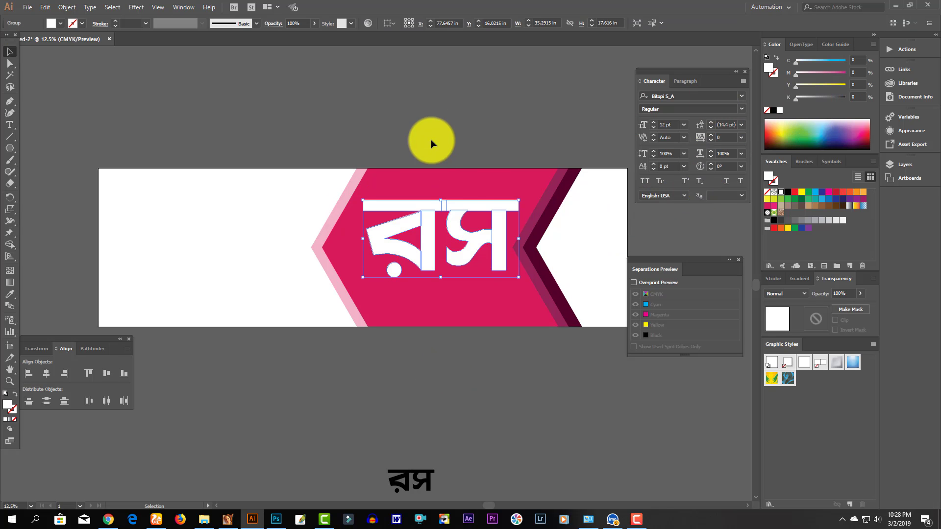
pyautogui.click(430, 140)
pyautogui.moveTo(483, 245); pyautogui.dragTo(481, 244)
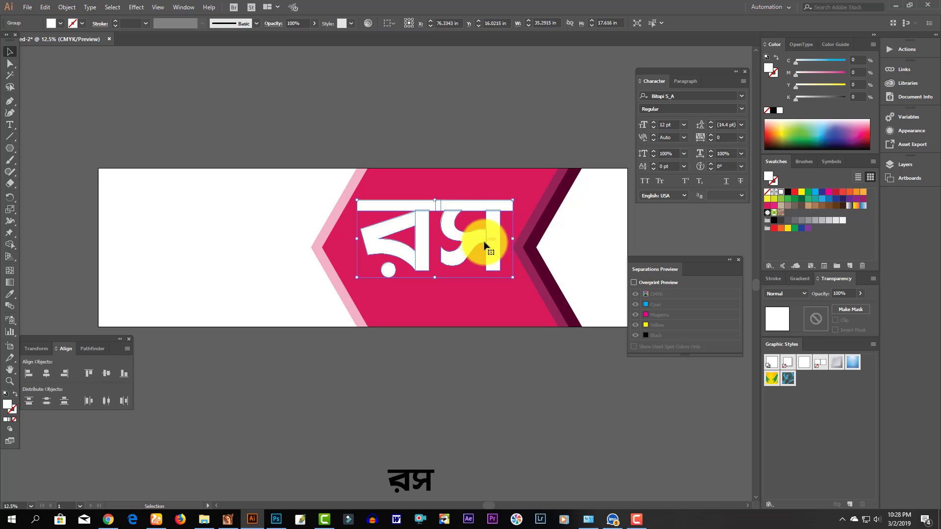
# - Duplicate the white outlined text and offset the copy about 0.8 in left and 0.7 in up
pyautogui.doubleClick(495, 243)
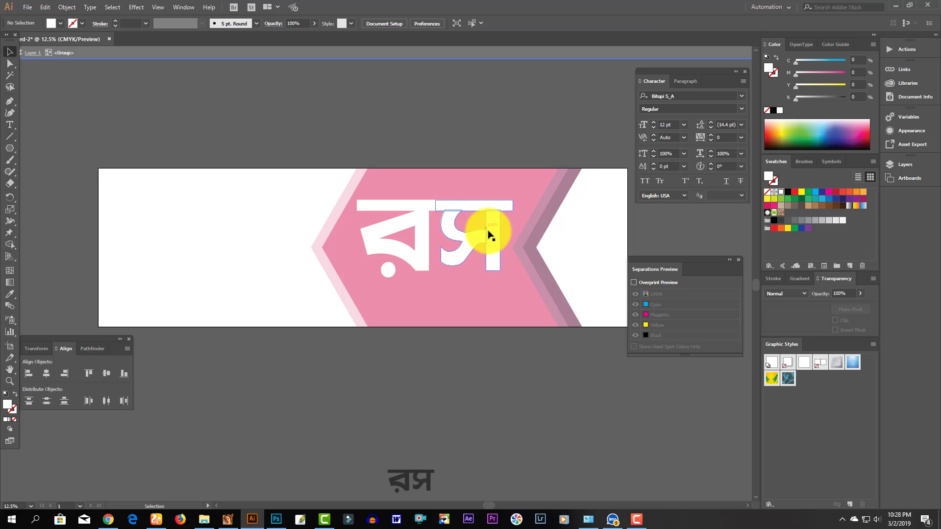
pyautogui.press('Escape')
pyautogui.moveTo(492, 240); pyautogui.dragTo(490, 238)
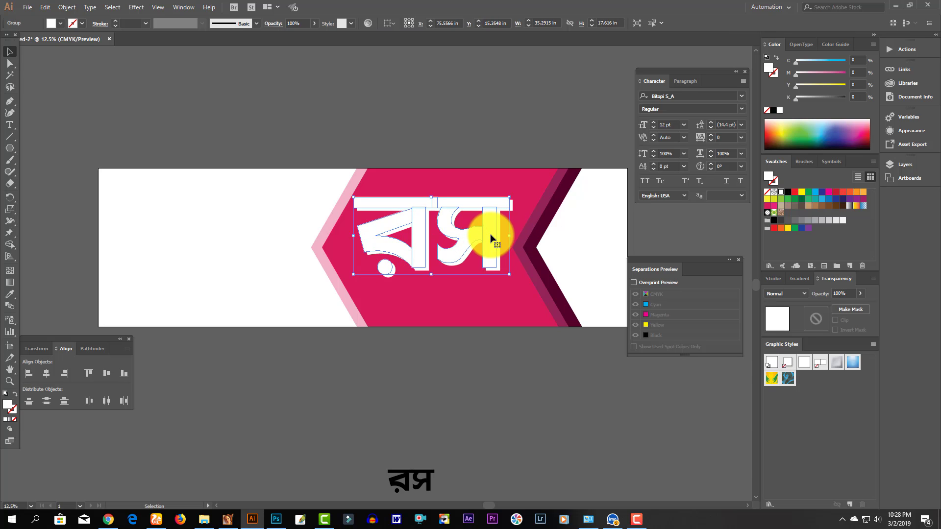
# - Fill the rear copy of the outlined text with black as a drop shadow and keep it selected
pyautogui.hotkey('ctrl', 'z')
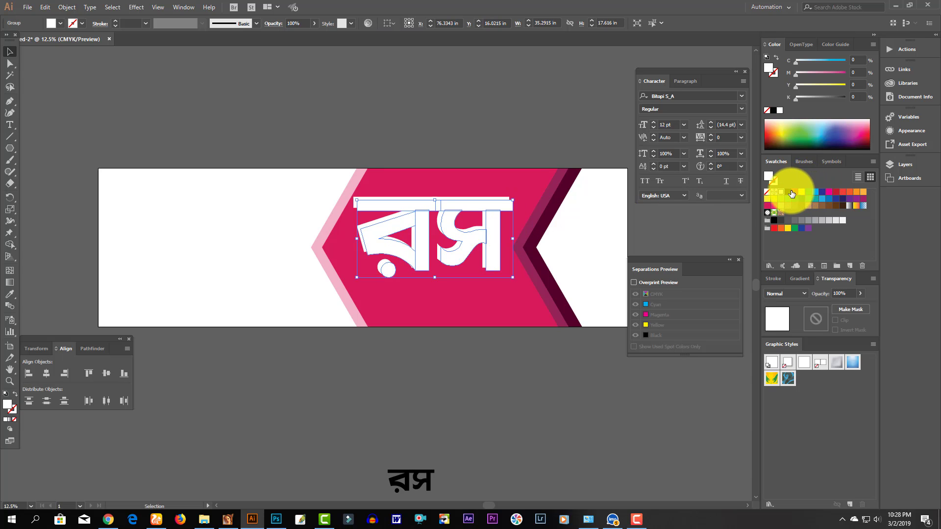
pyautogui.click(789, 192)
pyautogui.click(493, 387)
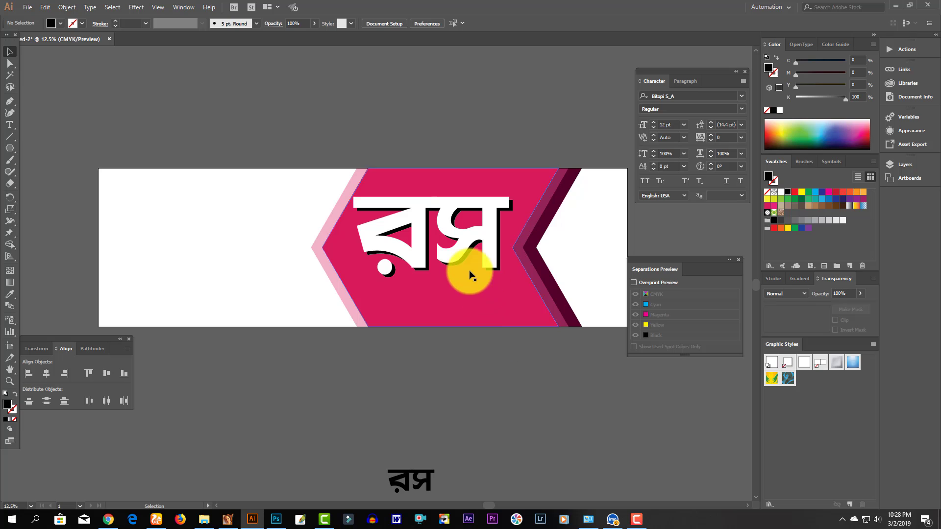
pyautogui.click(498, 260)
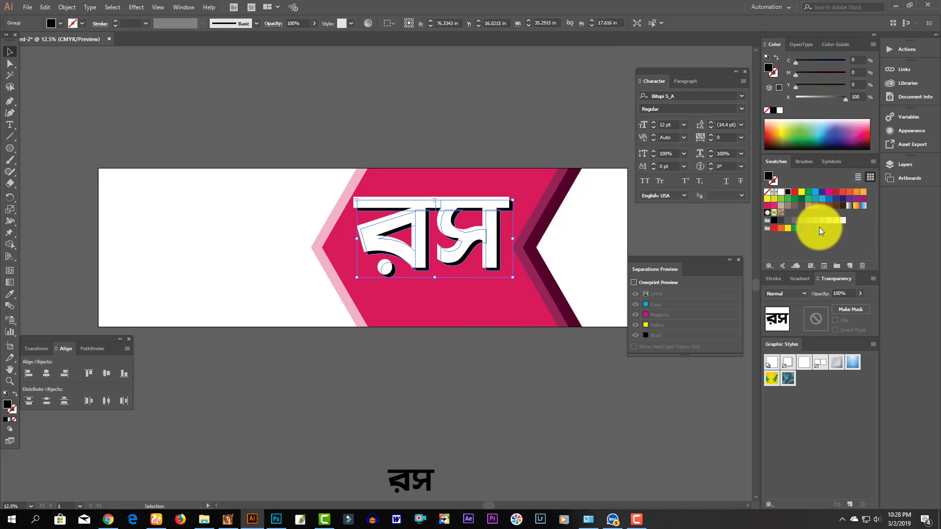
# - Set the rear shadow lettering's fill to C 20, M 20, Y 20, K 100
pyautogui.click(860, 59)
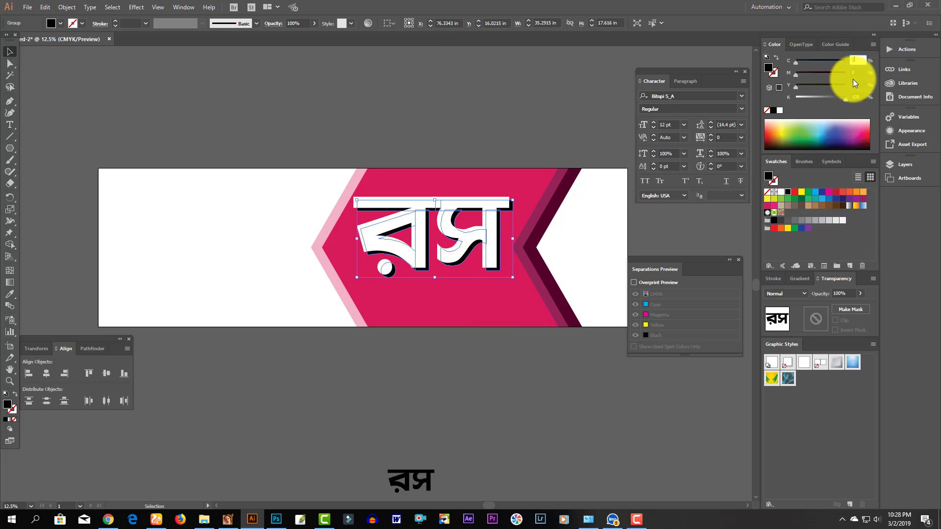
pyautogui.write('20')
pyautogui.press('Tab')
pyautogui.write('20')
pyautogui.press('Tab')
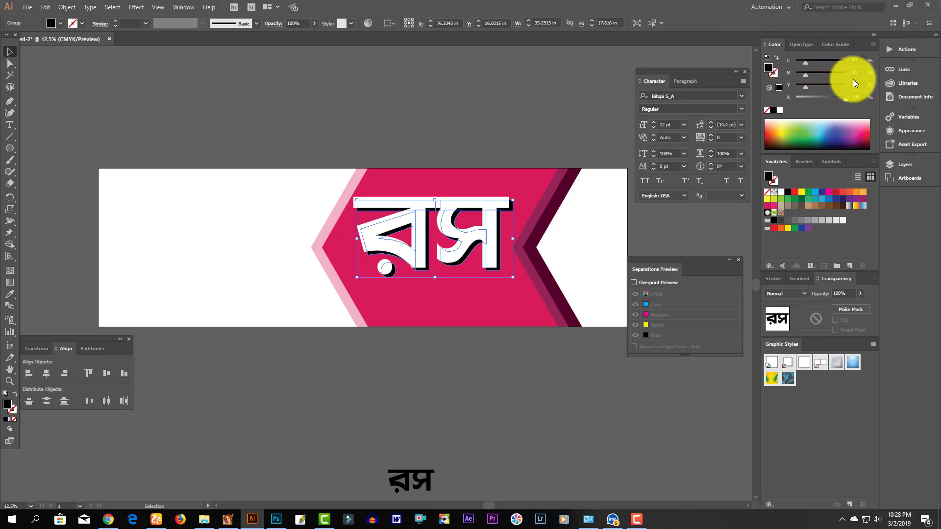
pyautogui.click(558, 398)
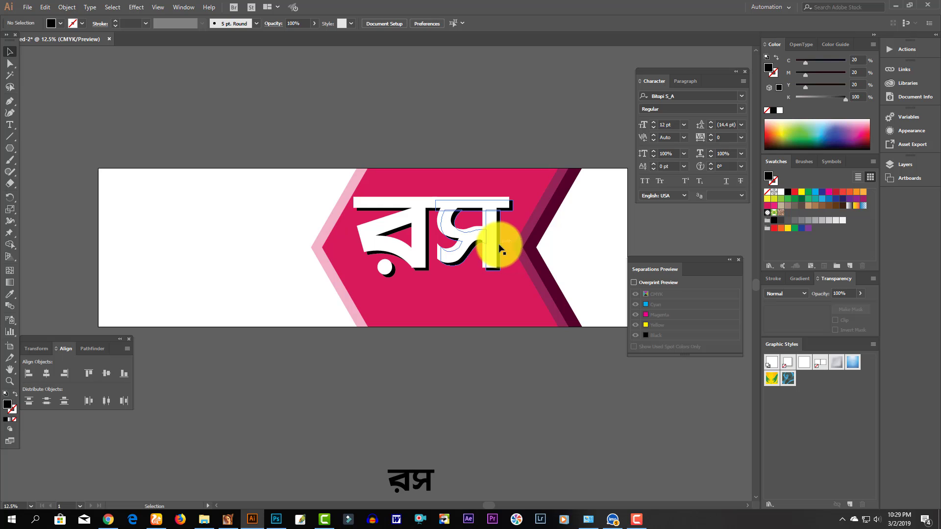
# - Lower the opacity of the shadow lettering to 88% and inspect its edges up close
pyautogui.click(542, 246)
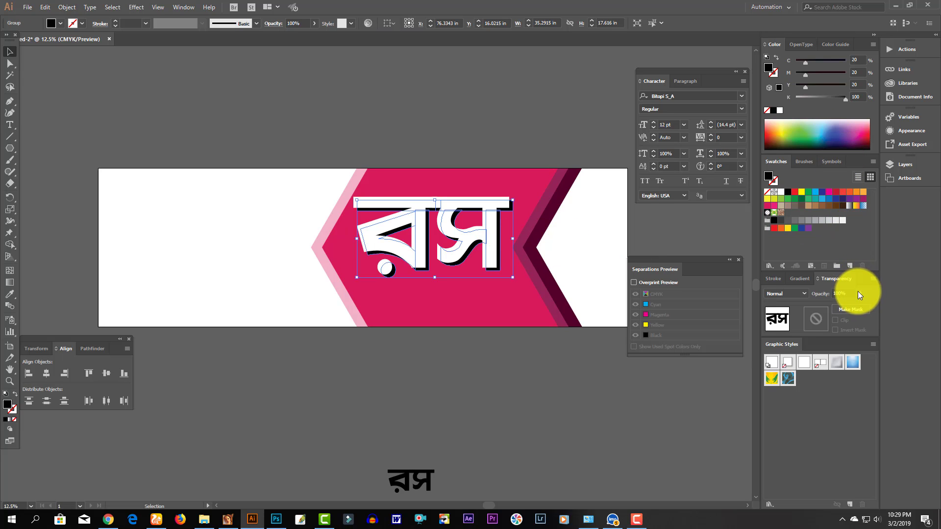
pyautogui.moveTo(837, 304); pyautogui.dragTo(853, 306)
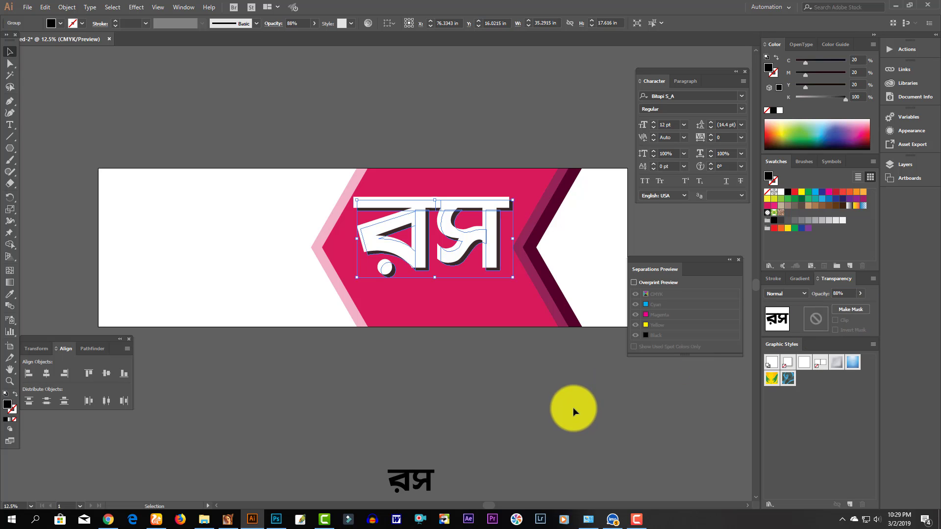
pyautogui.click(573, 410)
pyautogui.press('z')
pyautogui.moveTo(446, 200); pyautogui.dragTo(412, 302)
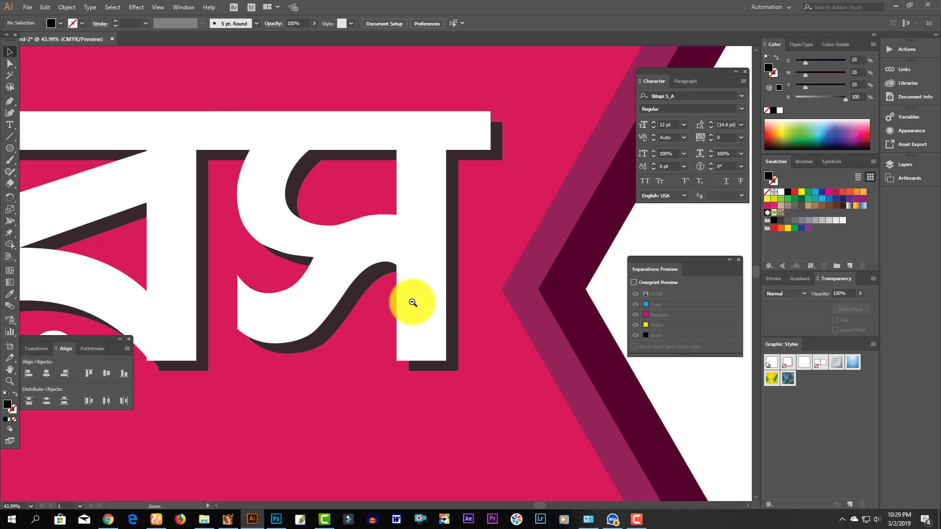
pyautogui.keyDown('alt'); pyautogui.click(412, 302); pyautogui.keyUp('alt')
pyautogui.keyDown('alt'); pyautogui.click(413, 304); pyautogui.keyUp('alt')
pyautogui.moveTo(347, 267); pyautogui.dragTo(395, 254)
# - Duplicate the small black "রস" text, retype the copy as "মিষ্টন্ন ভান্ডার" and fit it about 31 in wide beneath the large lettering
pyautogui.moveTo(372, 451); pyautogui.dragTo(380, 365)
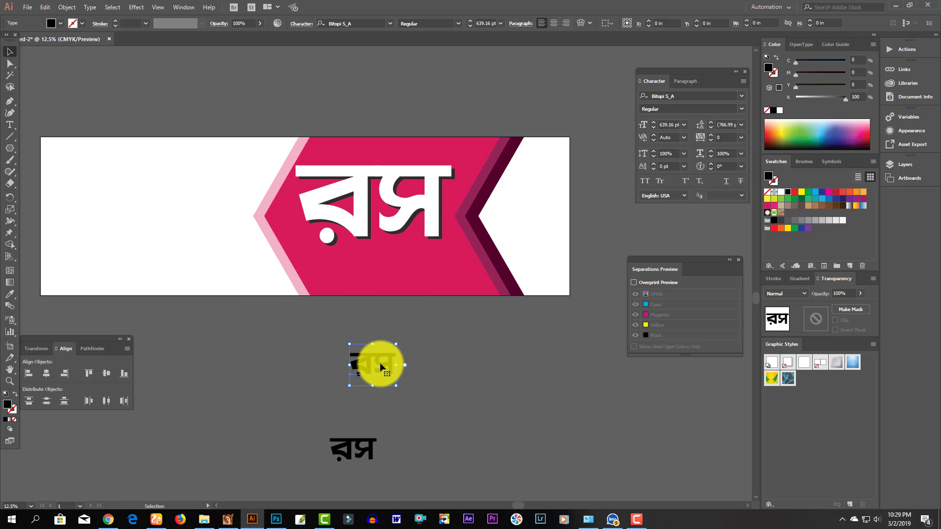
pyautogui.press('Return')
pyautogui.write('মি')
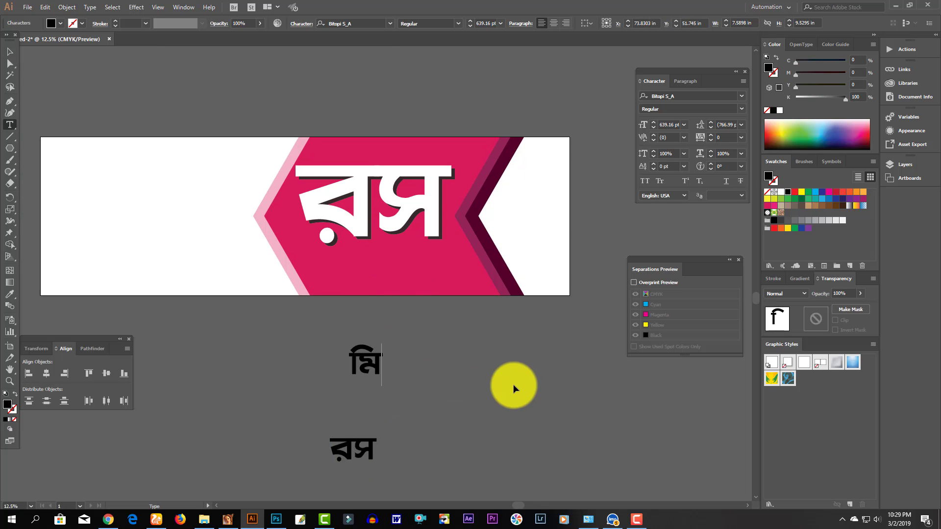
pyautogui.write('ষ্টন্ন ভান্ডার')
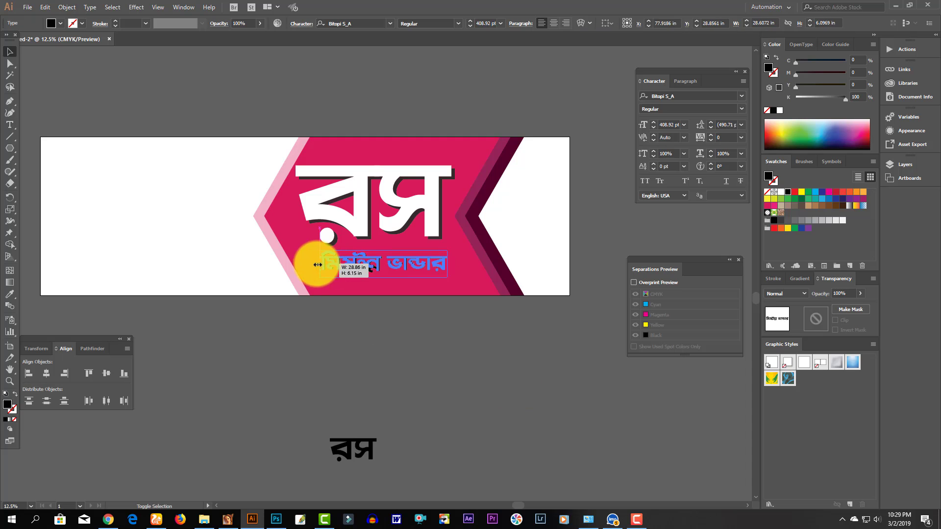
pyautogui.click(315, 266)
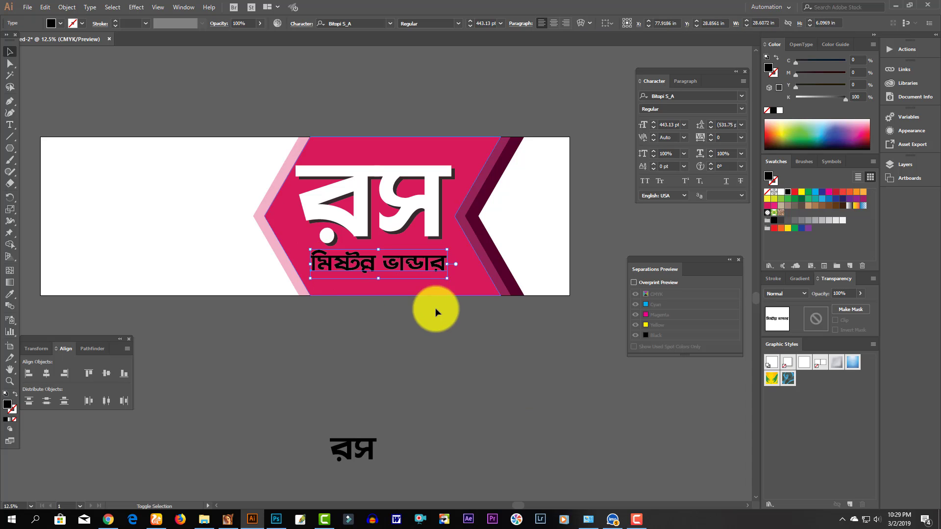
# - Fill the front copy of the large "রস" lettering with yellow
pyautogui.click(434, 220)
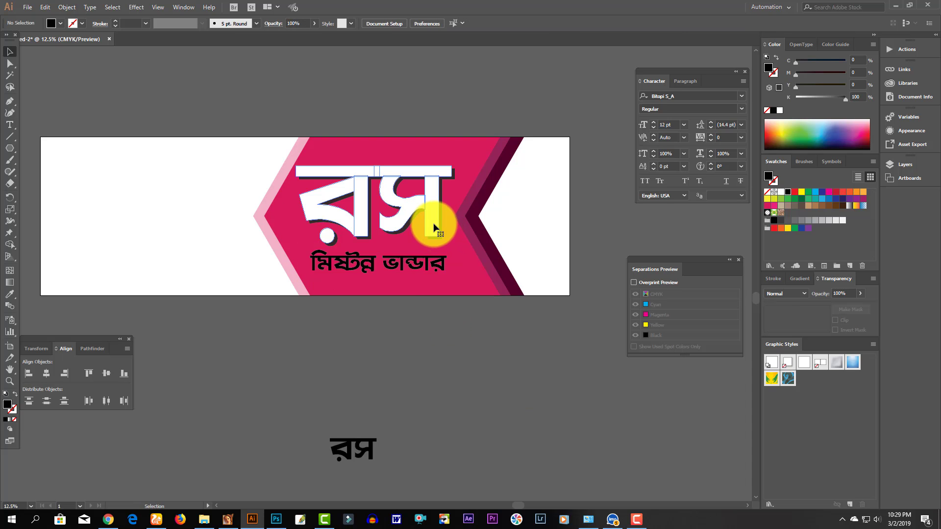
pyautogui.click(804, 196)
pyautogui.click(464, 378)
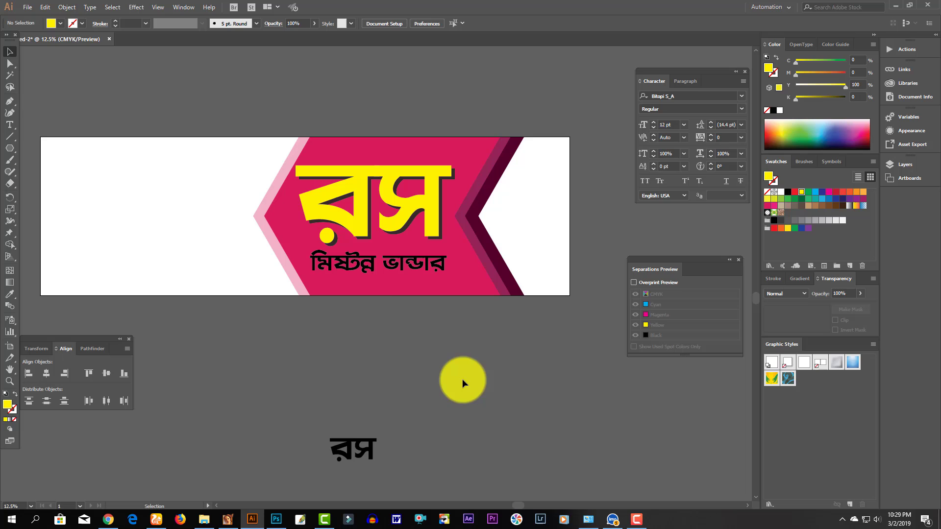
# - Fill the "মিষ্টন্ন ভান্ডার" line with white
pyautogui.click(426, 267)
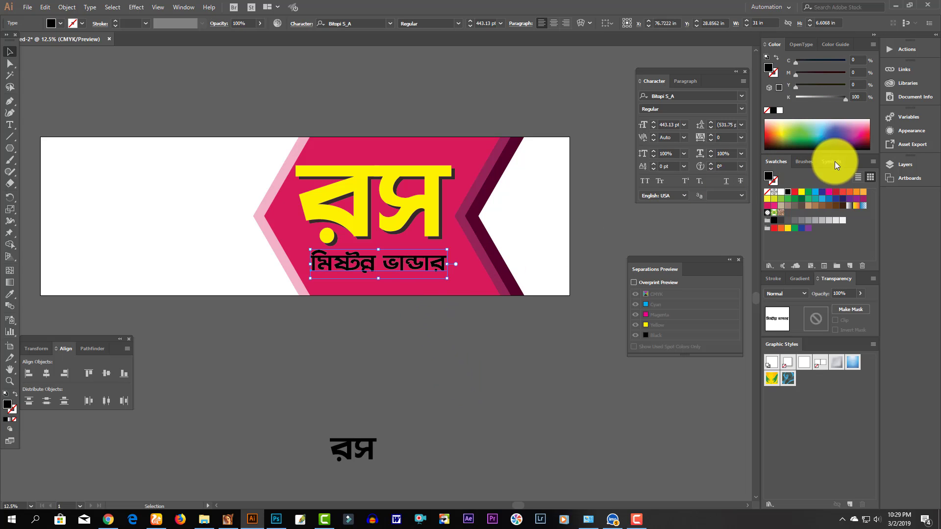
pyautogui.click(780, 192)
pyautogui.click(483, 330)
# - Turn the spare "রস" text into mobile number and address lines in KongshoMJ Bold, 263.75 pt, at the banner's lower left
pyautogui.hotkey('ctrl', '-')
pyautogui.moveTo(392, 317)
pyautogui.mouseDown()
pyautogui.moveTo(389, 332)
pyautogui.moveTo(379, 324)
pyautogui.mouseUp()
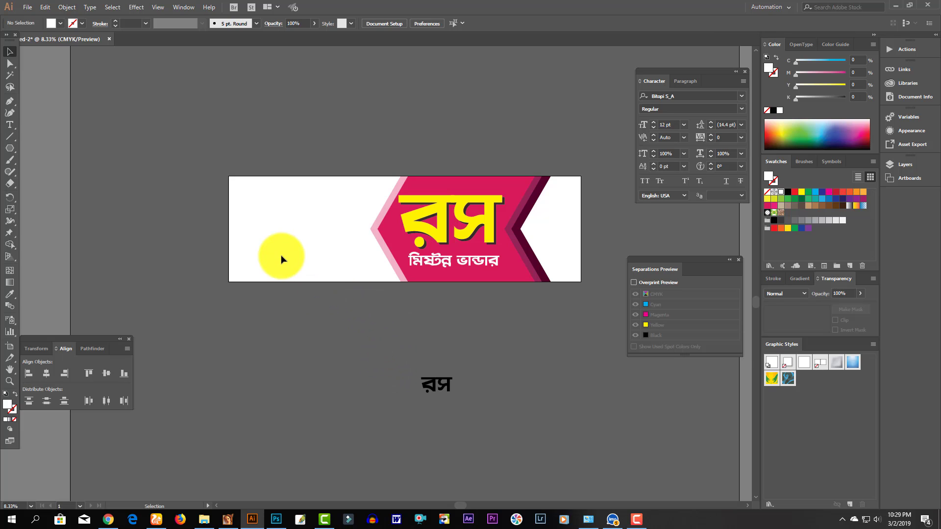
pyautogui.moveTo(436, 386); pyautogui.dragTo(282, 269)
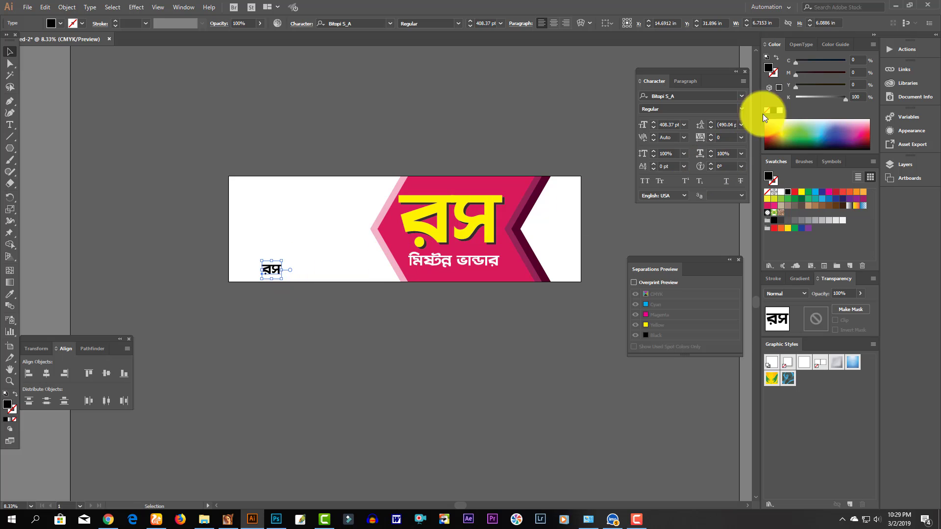
pyautogui.click(691, 95)
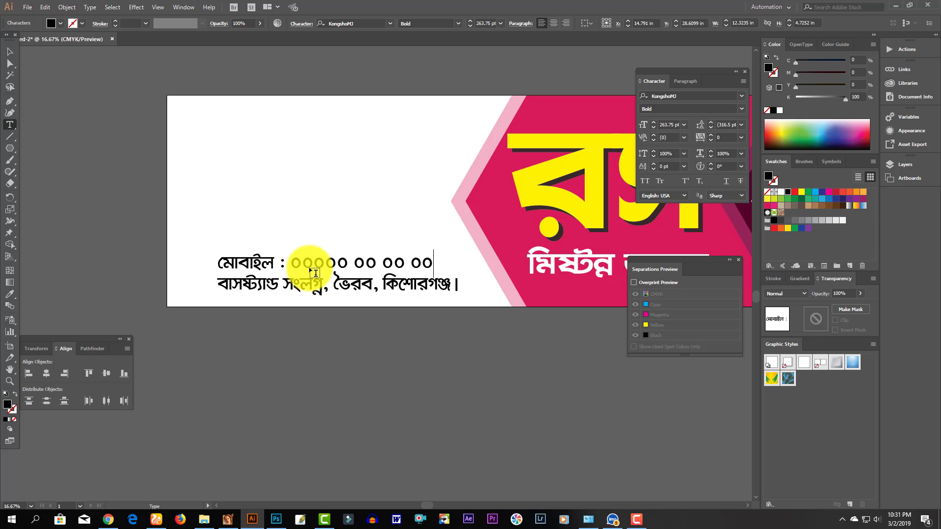
pyautogui.press('Escape')
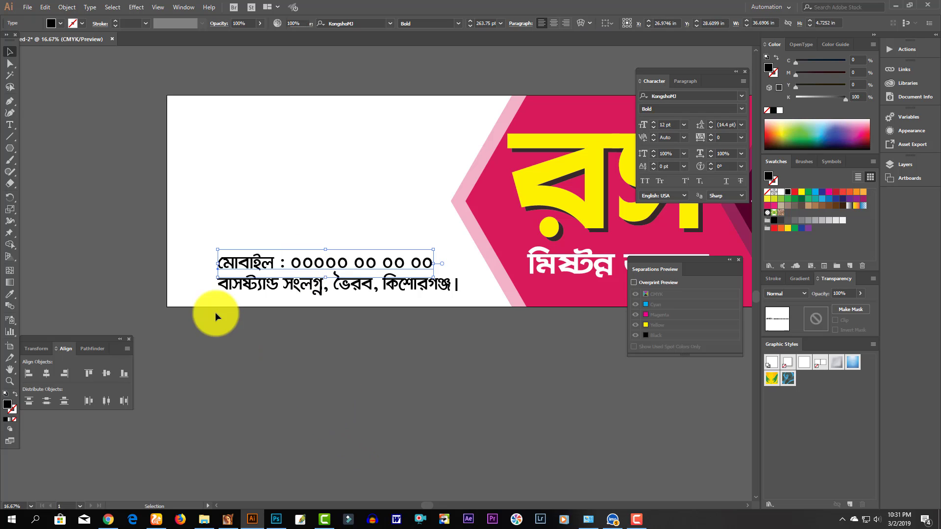
pyautogui.click(216, 314)
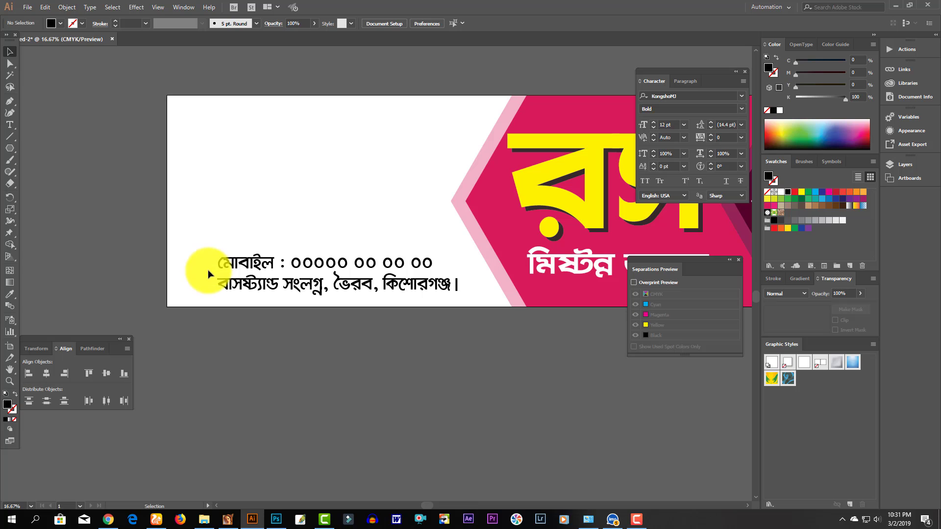
pyautogui.click(255, 293)
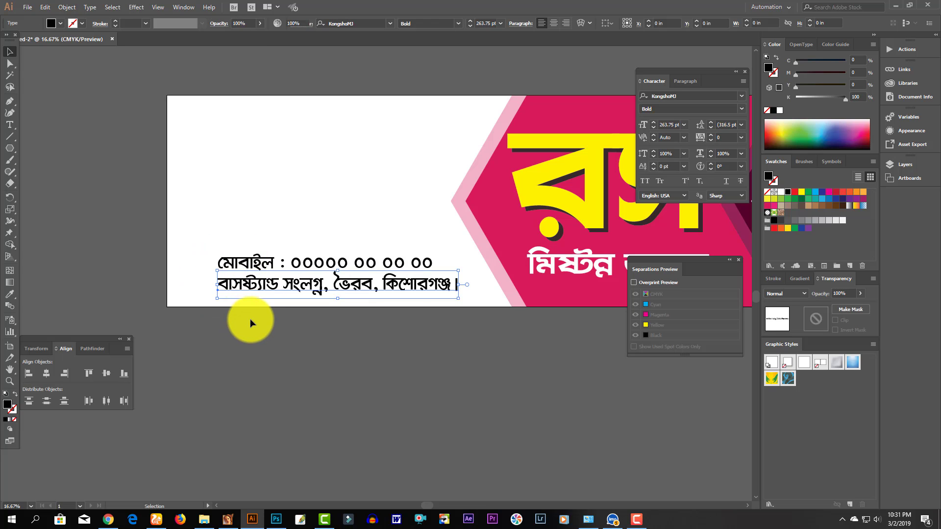
pyautogui.click(250, 320)
# - Open "1 [Converted] [Converted].ai" from the Vigting Card folder inside Illustrator File on drive D
pyautogui.hotkey('ctrl', 'o')
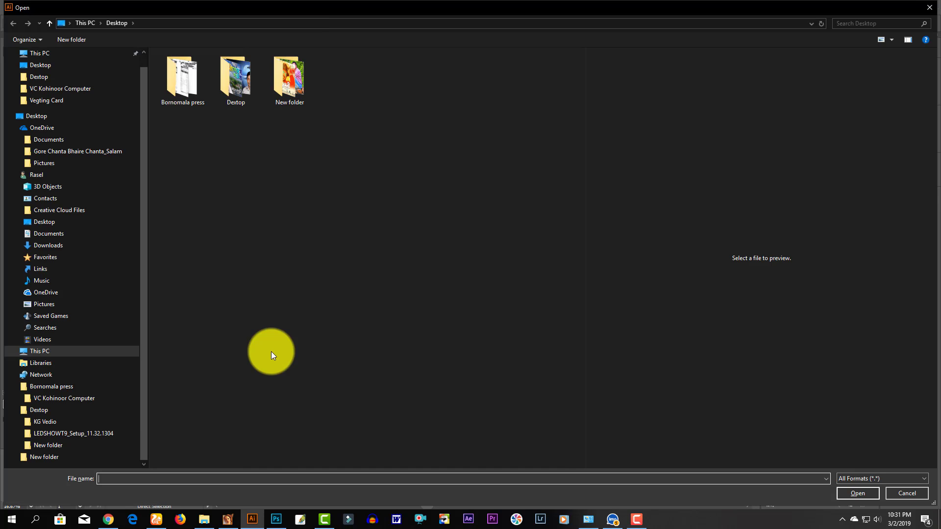
pyautogui.click(39, 53)
pyautogui.doubleClick(342, 177)
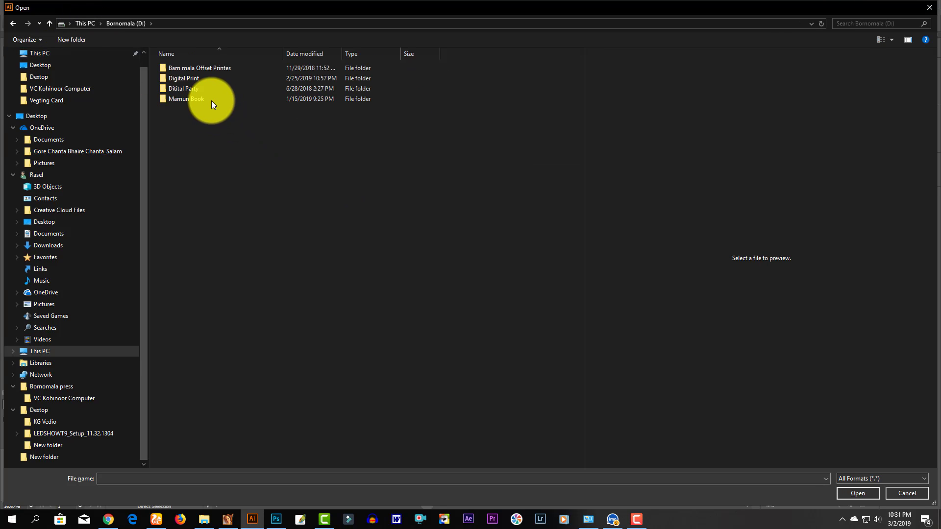
pyautogui.doubleClick(191, 68)
pyautogui.doubleClick(186, 78)
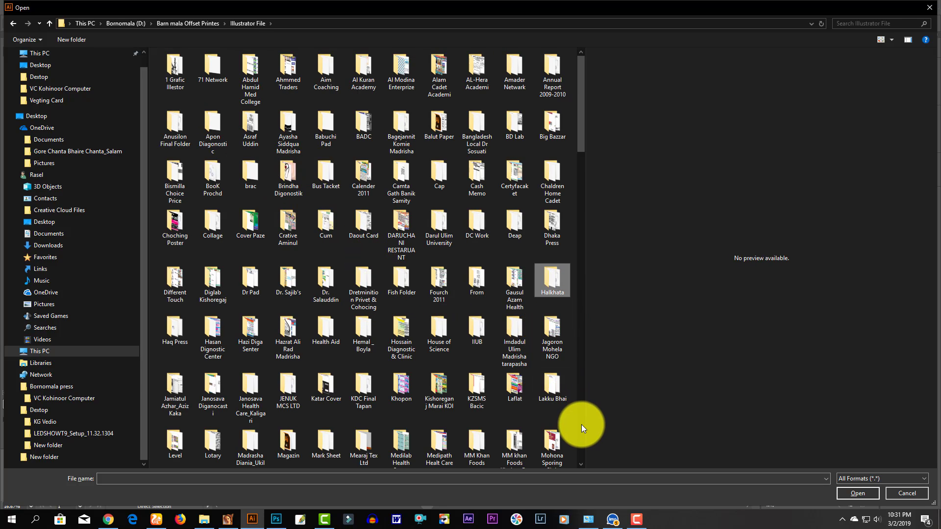
pyautogui.scroll(-5, 514, 384)
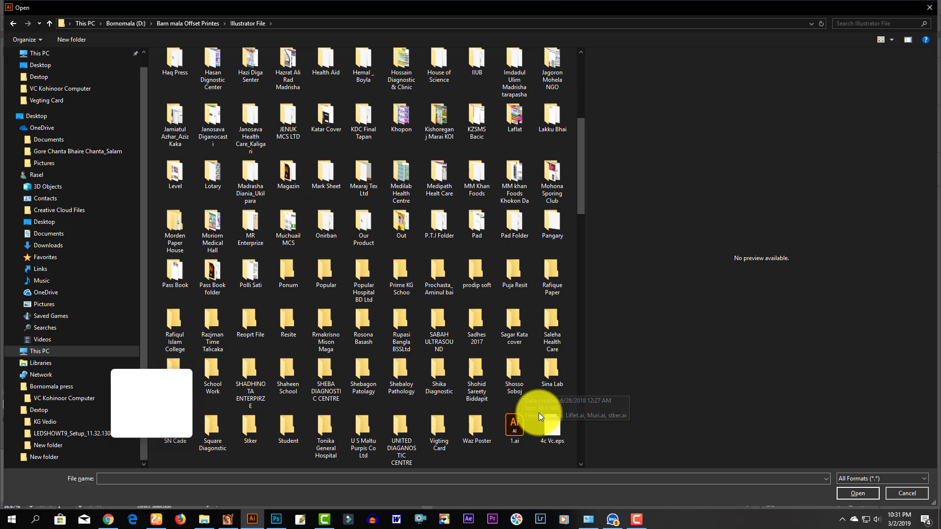
pyautogui.doubleClick(440, 437)
pyautogui.click(177, 72)
pyautogui.doubleClick(177, 73)
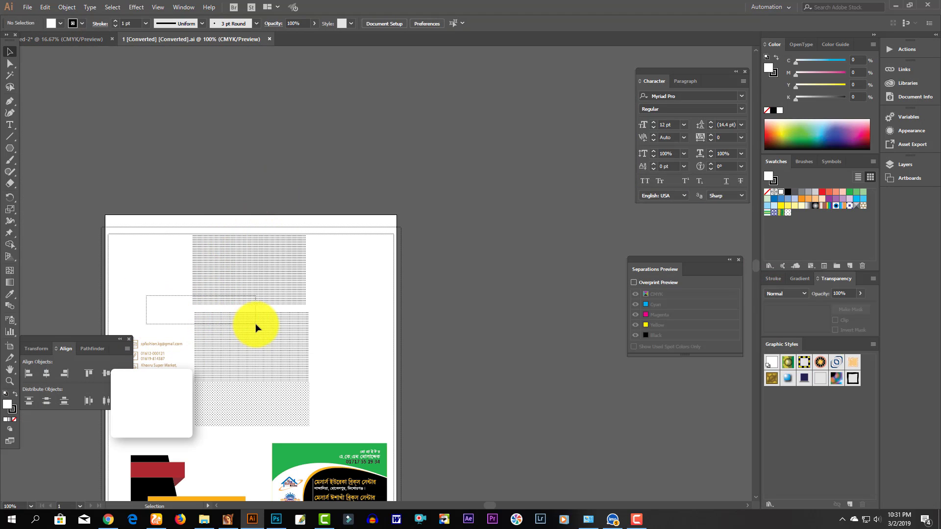
# - Hide the panels, select the dotted pattern block in the opened file, and close that file without saving changes
pyautogui.press('Tab')
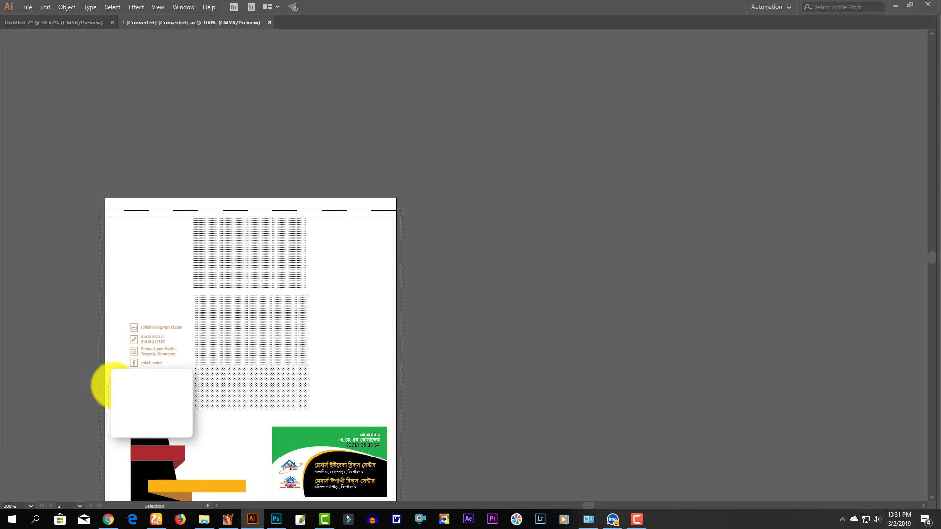
pyautogui.click(216, 393)
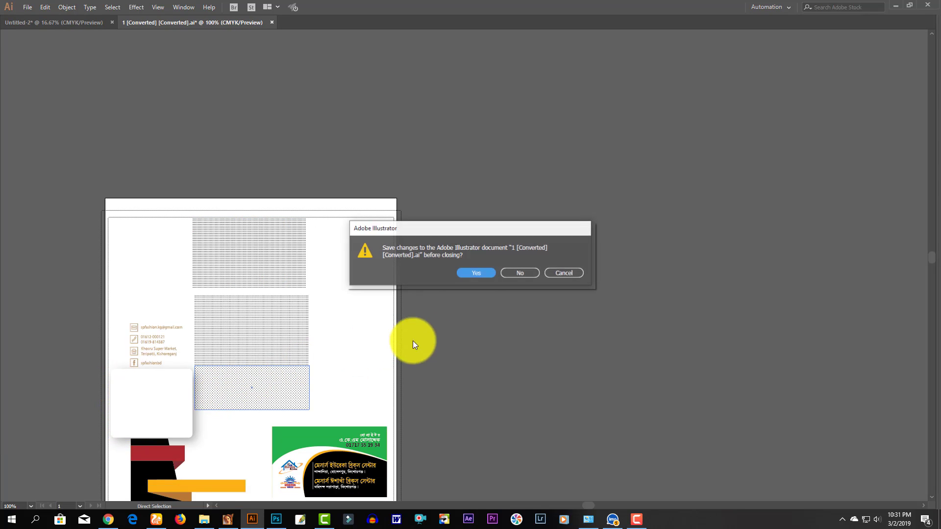
pyautogui.click(516, 272)
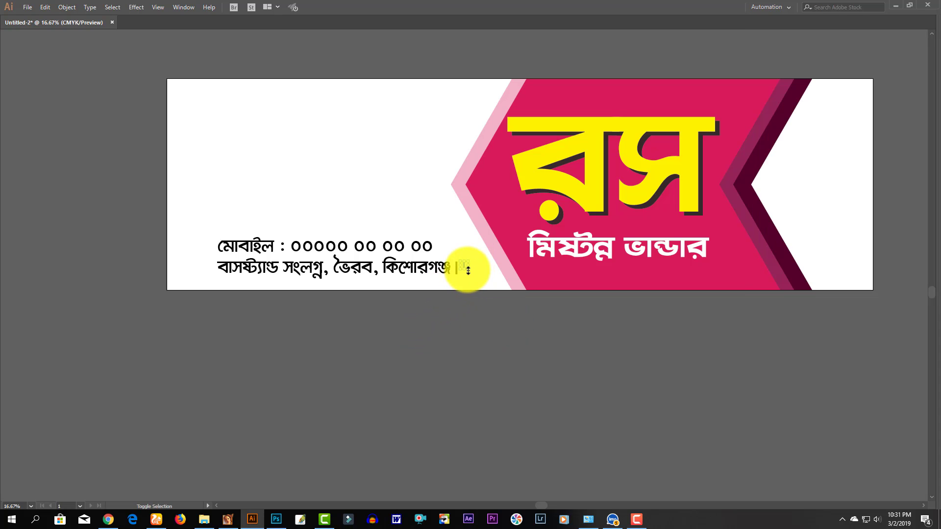
# - Place the phone and location icons before the mobile and address lines and scale the whole contact block down
pyautogui.moveTo(468, 270); pyautogui.dragTo(67, 287)
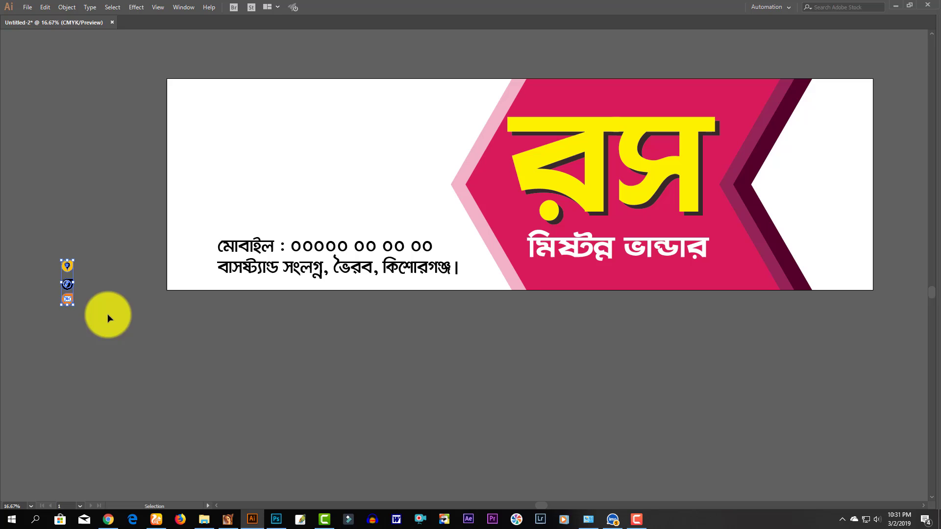
pyautogui.click(67, 287)
pyautogui.moveTo(67, 288); pyautogui.dragTo(388, 259)
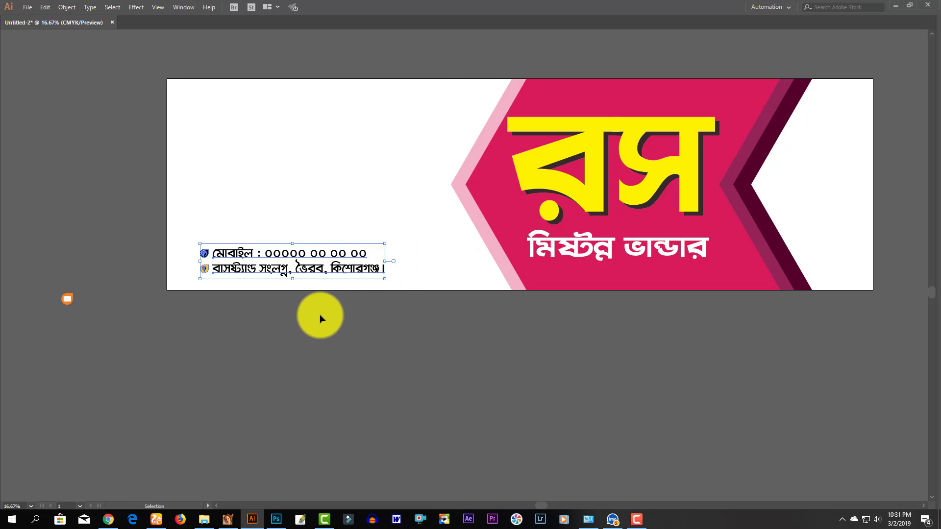
pyautogui.click(319, 315)
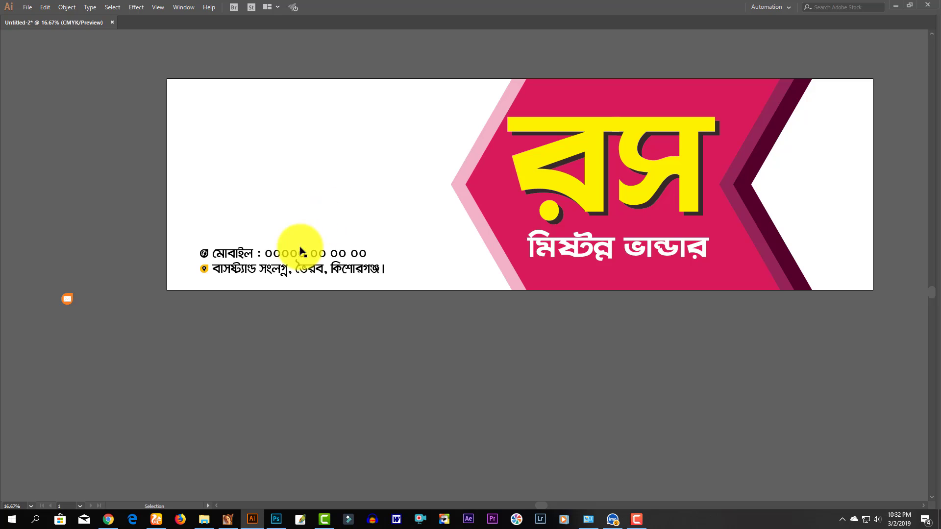
# - Bring the panels back, draw a 12 by 12 in black square above the contact lines and place a copy to its right
pyautogui.keyDown('ctrl'); pyautogui.keyDown('alt'); pyautogui.click(340, 169); pyautogui.keyUp('alt'); pyautogui.keyUp('ctrl')
pyautogui.moveTo(420, 247); pyautogui.dragTo(317, 214)
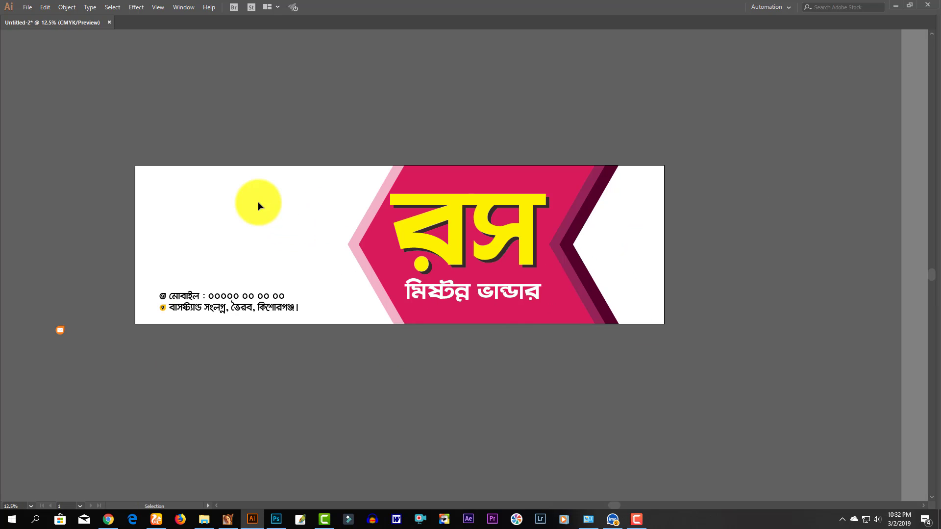
pyautogui.press('Tab')
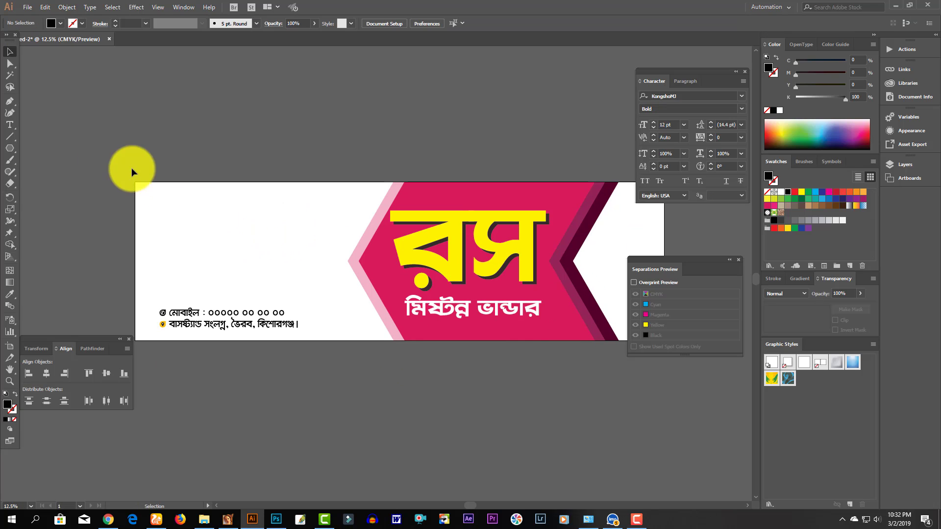
pyautogui.moveTo(178, 194); pyautogui.dragTo(257, 232)
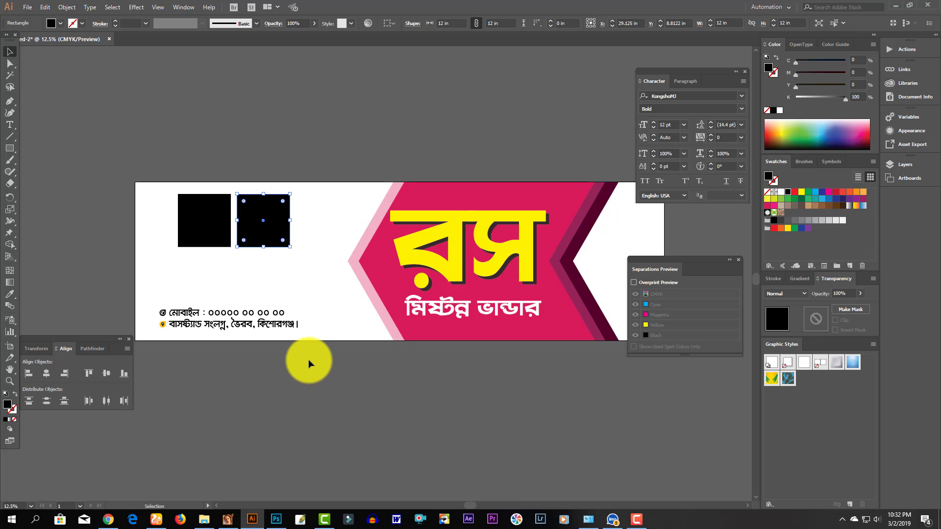
# - Duplicate both black squares directly below the originals to form a two-by-two grid
pyautogui.keyDown('shift'); pyautogui.click(210, 236); pyautogui.keyUp('shift')
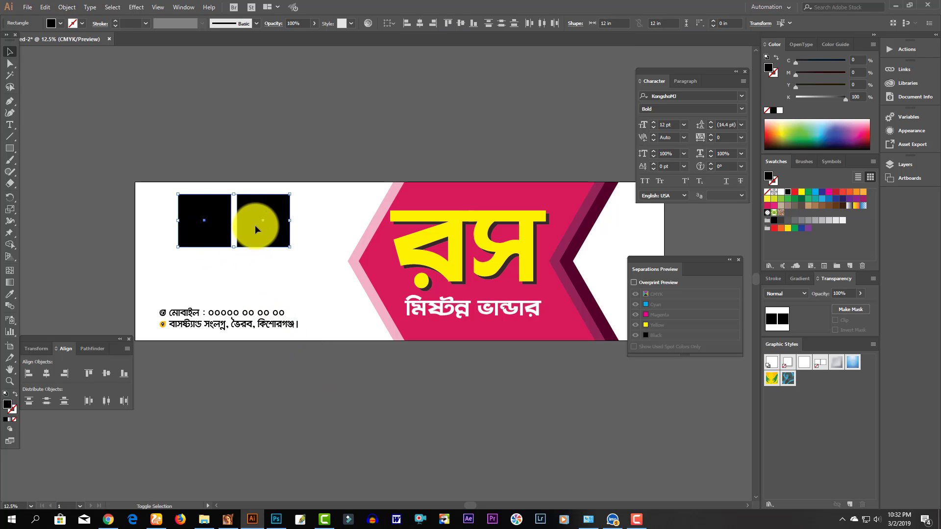
pyautogui.moveTo(269, 216); pyautogui.dragTo(261, 288)
pyautogui.hotkey('ctrl', 'z')
pyautogui.click(309, 380)
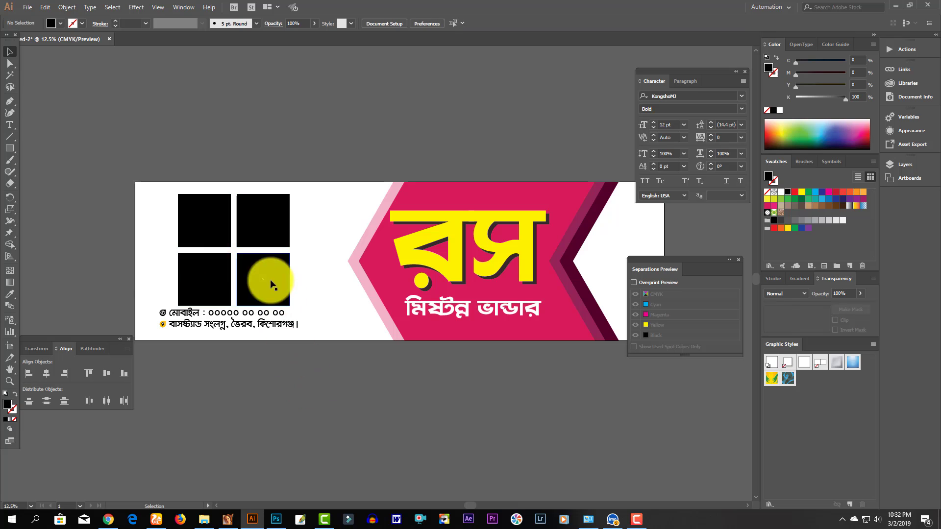
# - Close up the gaps between the four black squares, rotate the grid 45 degrees, and scale each square to about 9.05 in above the contact lines
pyautogui.click(226, 268)
pyautogui.keyDown('shift'); pyautogui.click(253, 229); pyautogui.keyUp('shift')
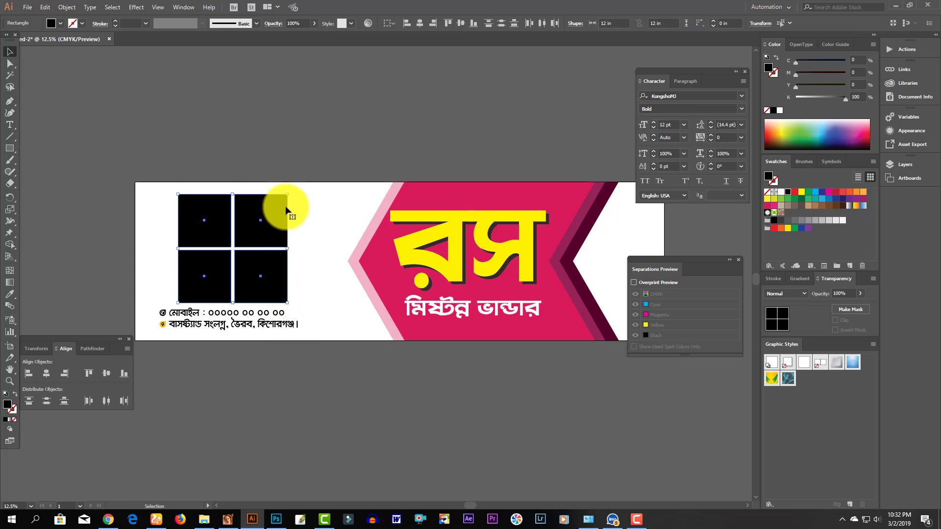
pyautogui.moveTo(290, 194); pyautogui.dragTo(320, 283)
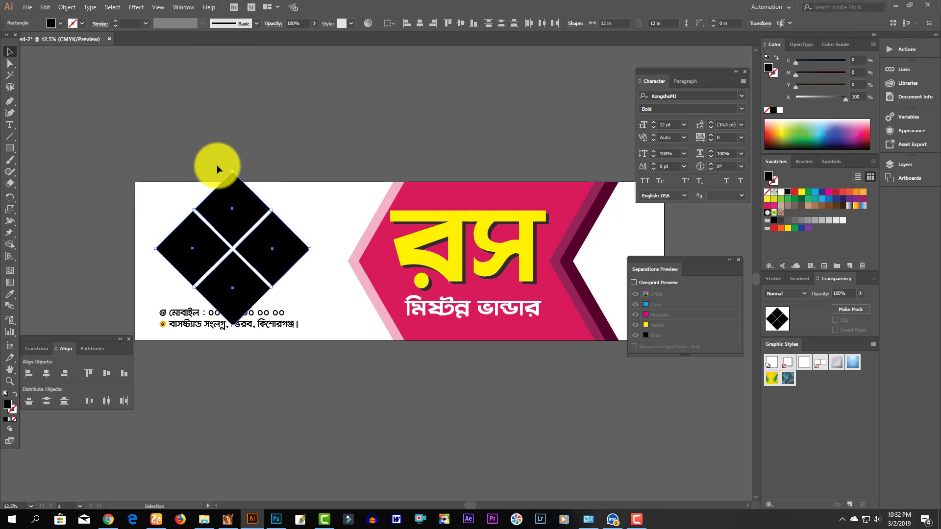
pyautogui.moveTo(228, 169); pyautogui.dragTo(239, 190)
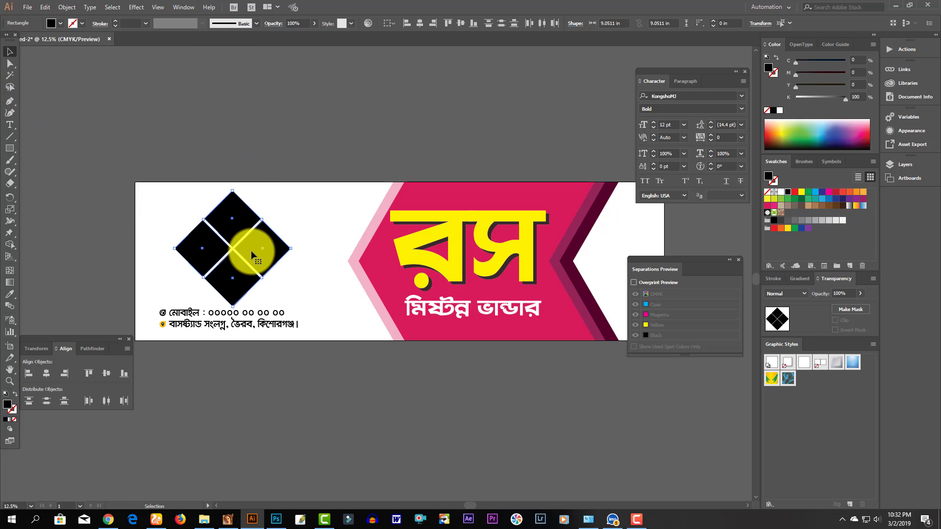
pyautogui.moveTo(252, 254); pyautogui.dragTo(252, 250)
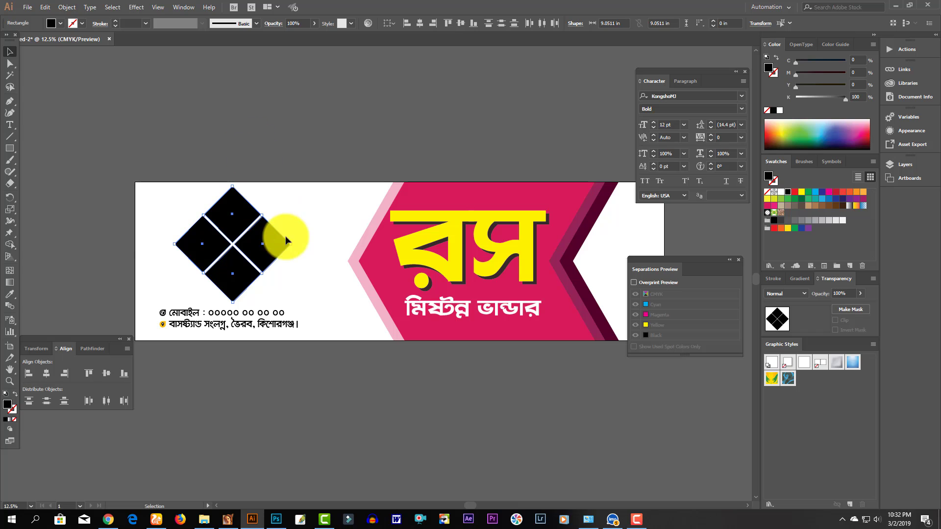
# - Fill the upper diamond with beige and the left diamond with light blue
pyautogui.hotkey('ctrl', 'shift', 'a')
pyautogui.click(235, 210)
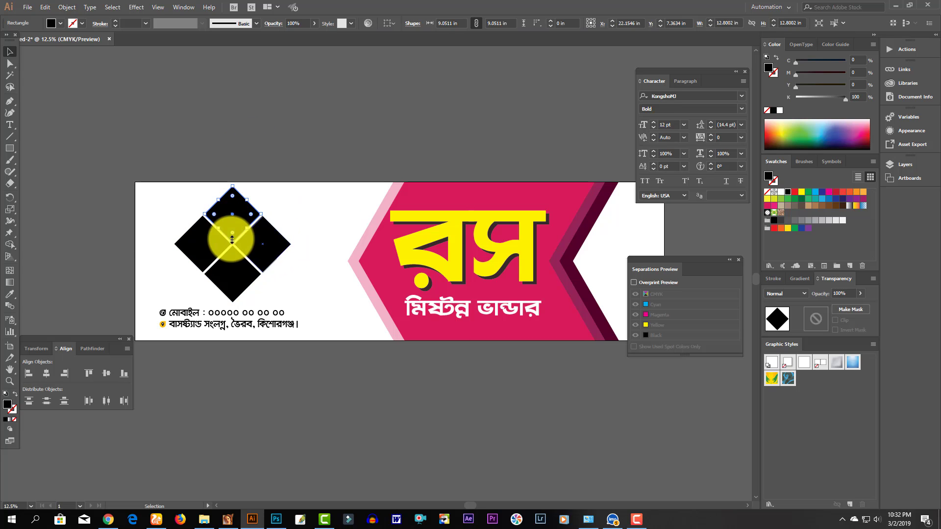
pyautogui.moveTo(232, 239)
pyautogui.mouseDown()
pyautogui.moveTo(200, 248)
pyautogui.moveTo(232, 239)
pyautogui.mouseUp()
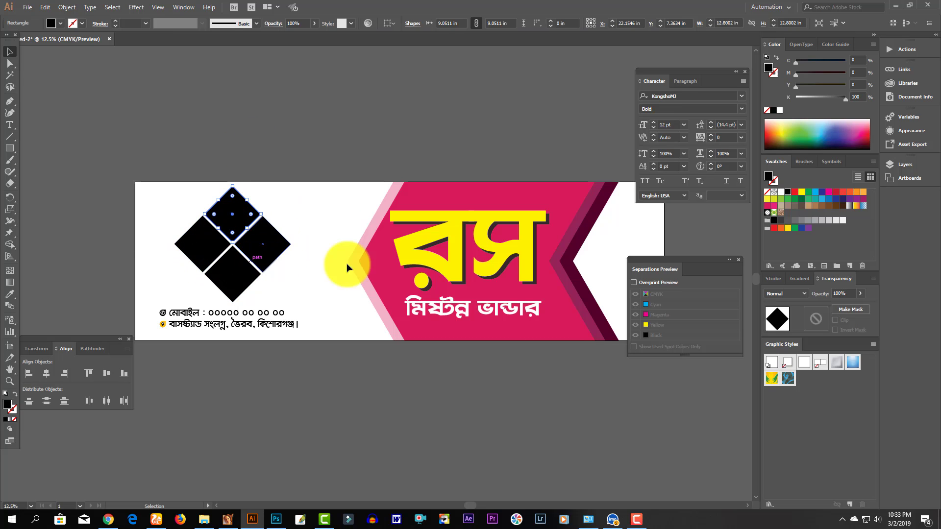
pyautogui.press('Tab')
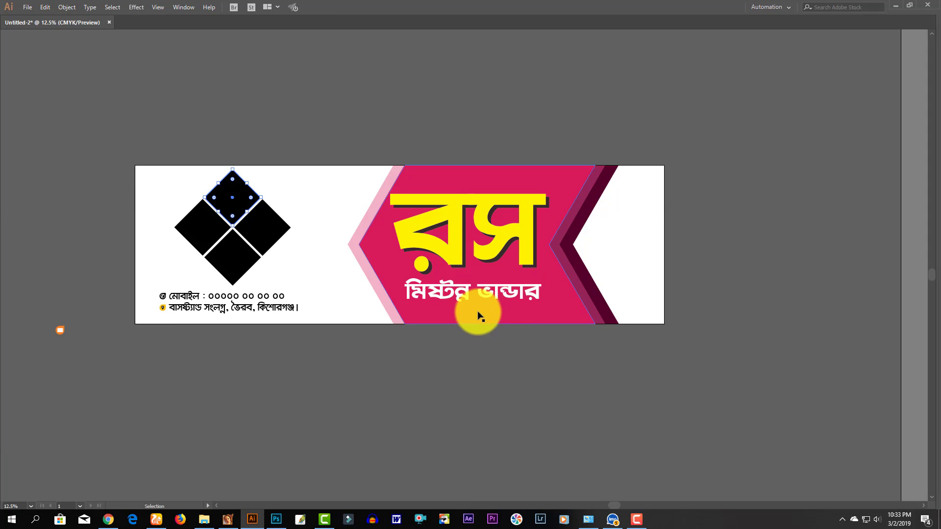
pyautogui.press('Tab')
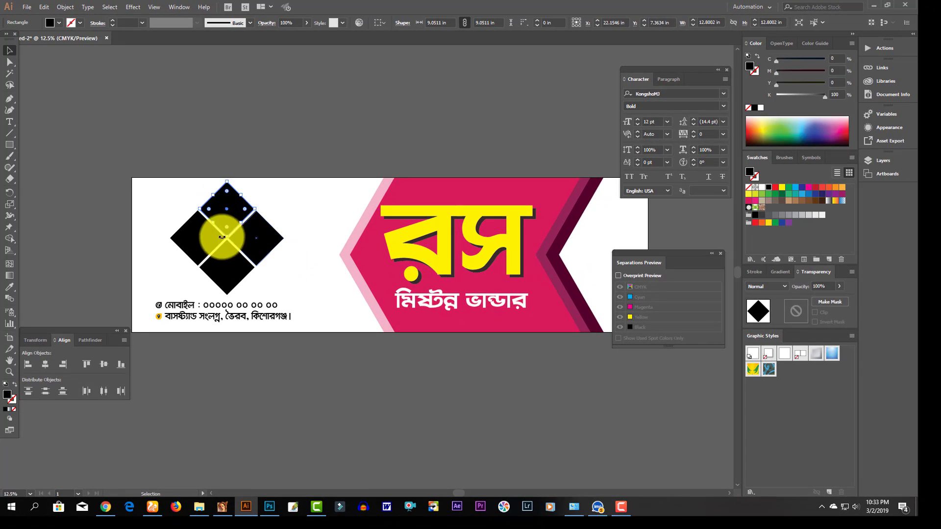
pyautogui.click(761, 201)
pyautogui.click(198, 237)
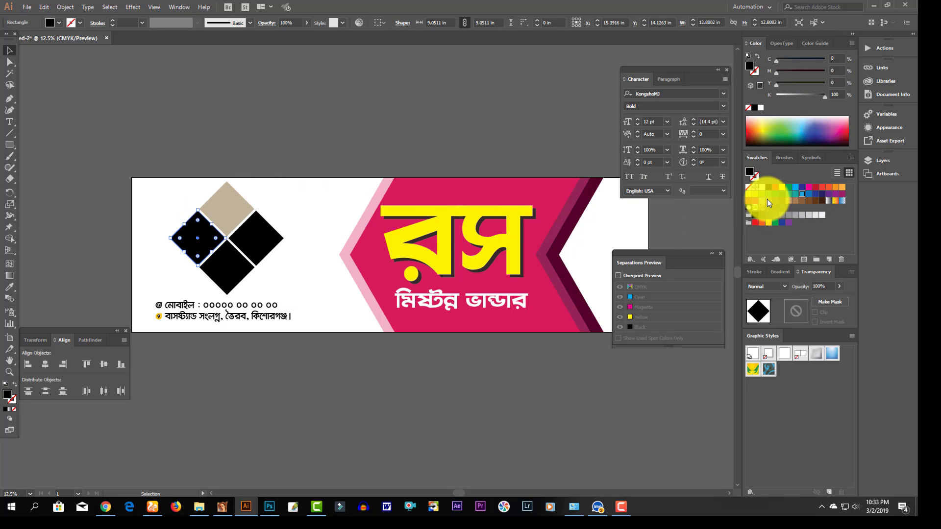
pyautogui.click(795, 187)
# - Fill the lower diamond with red and the right diamond with purple, then deselect
pyautogui.click(242, 264)
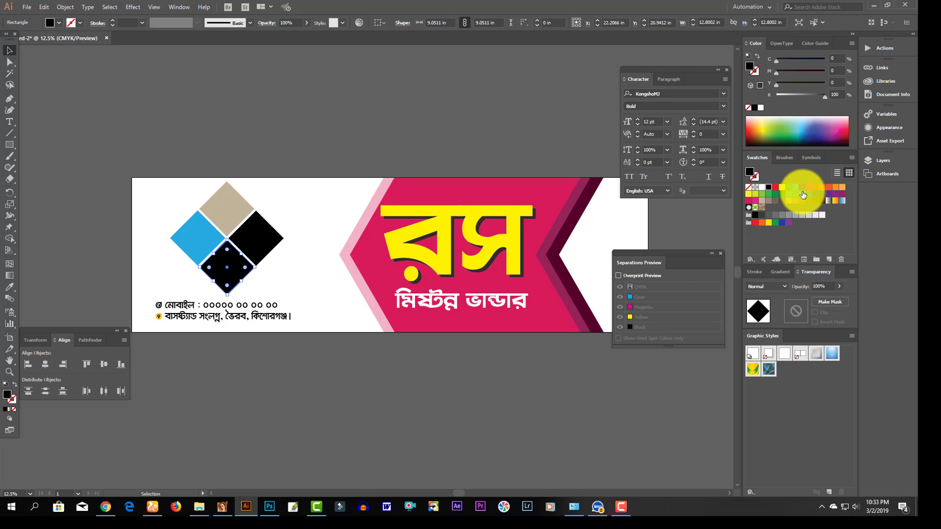
pyautogui.click(768, 193)
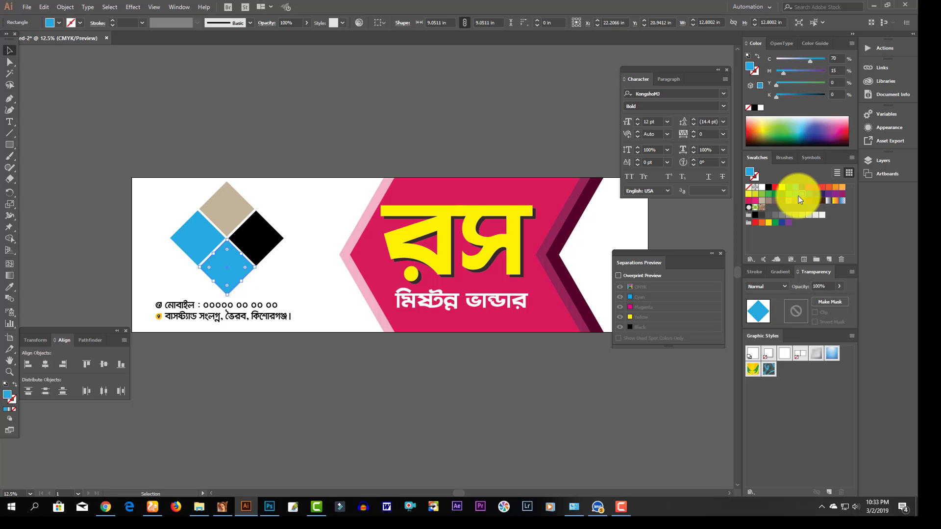
pyautogui.click(823, 190)
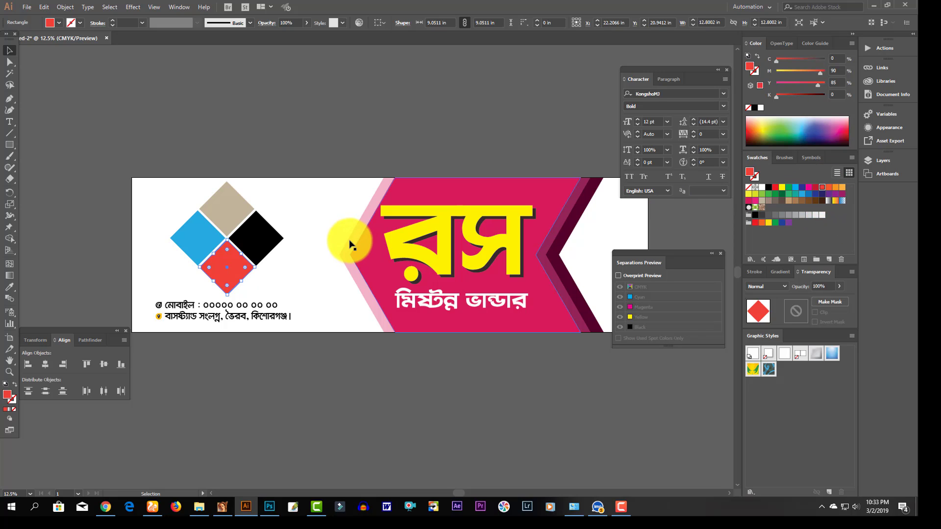
pyautogui.click(263, 241)
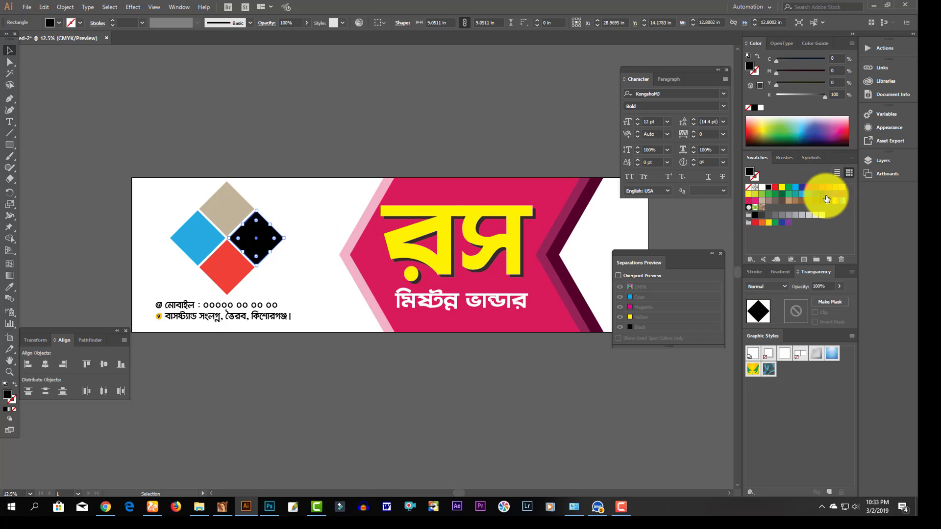
pyautogui.click(808, 196)
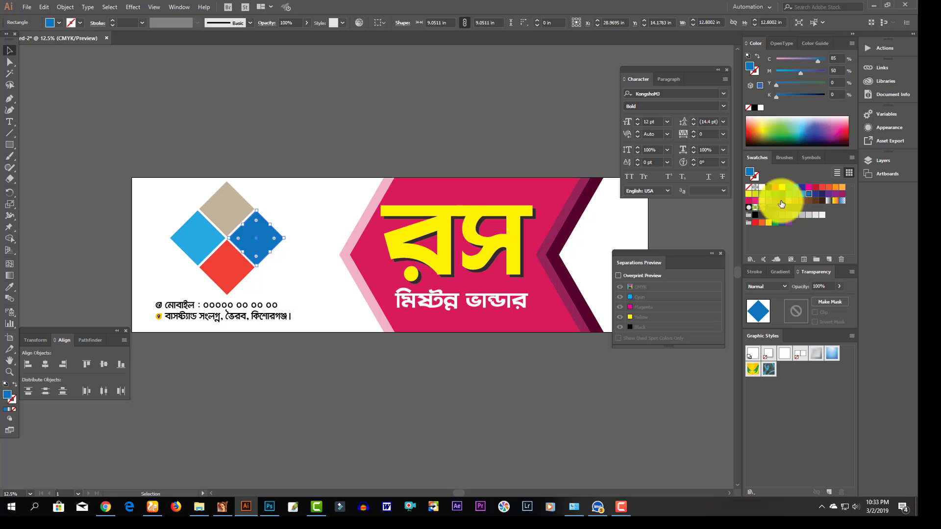
pyautogui.click(828, 194)
pyautogui.click(338, 375)
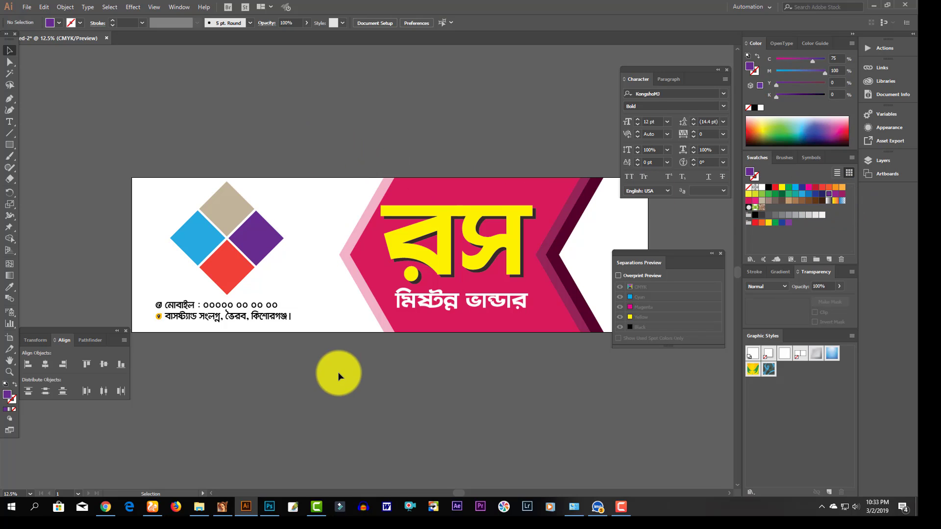
# - Hide the panels, start placing an image, and browse drive E: to the Saros folder inside Photoshop, 1 Rasal Grafice, Sweets picture
pyautogui.press('Tab')
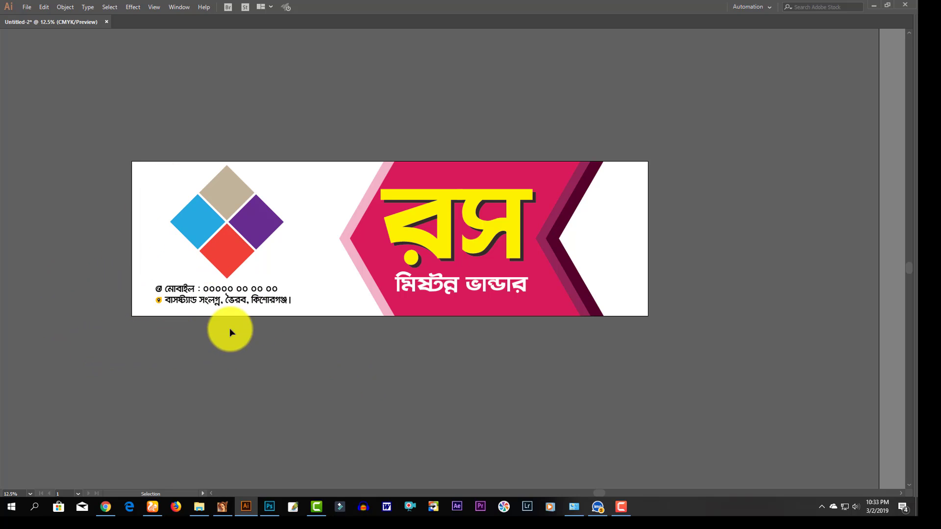
pyautogui.click(27, 7)
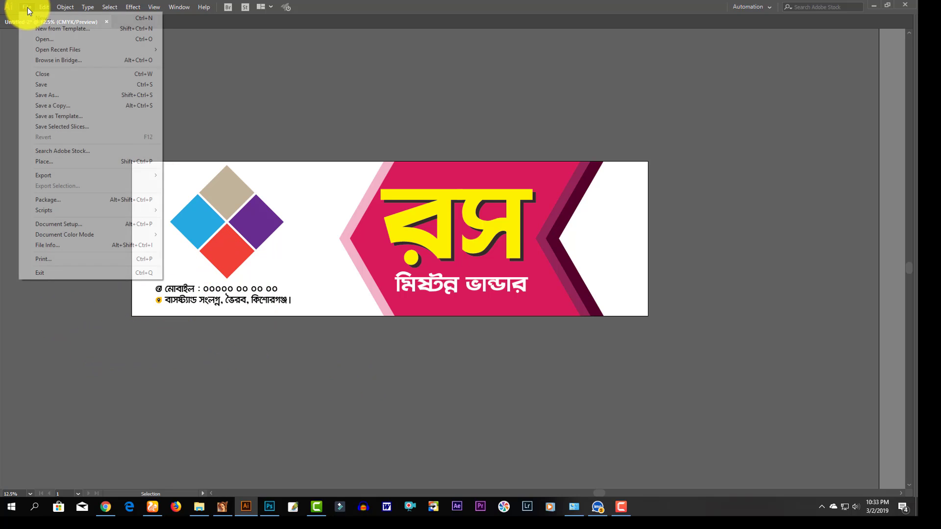
pyautogui.click(66, 162)
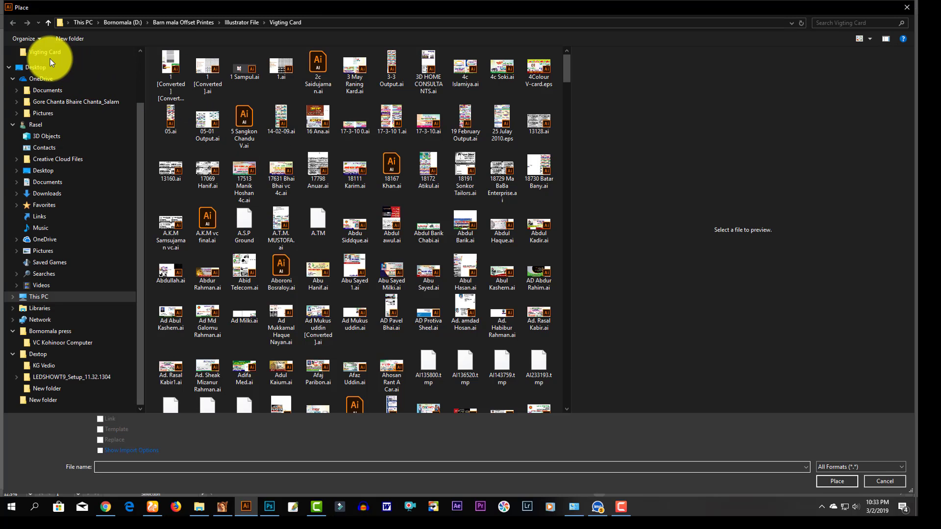
pyautogui.click(40, 297)
pyautogui.click(324, 170)
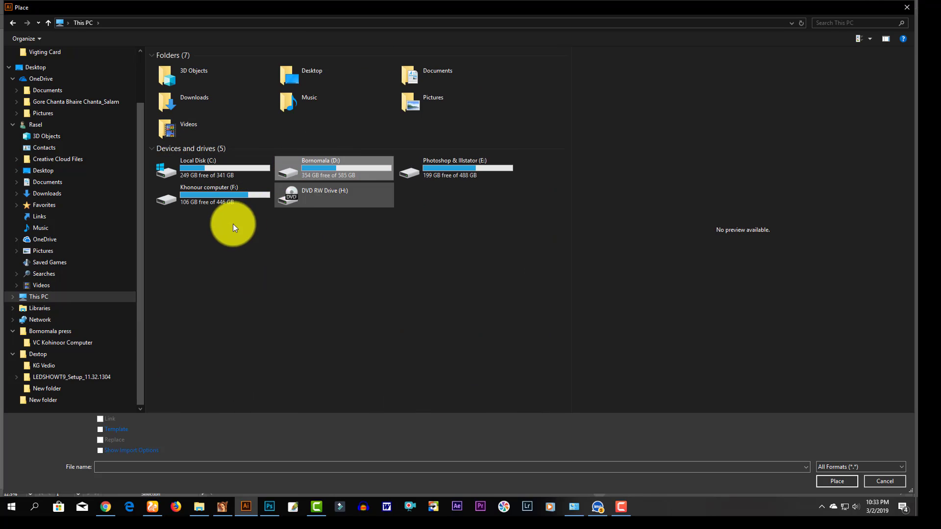
pyautogui.doubleClick(431, 167)
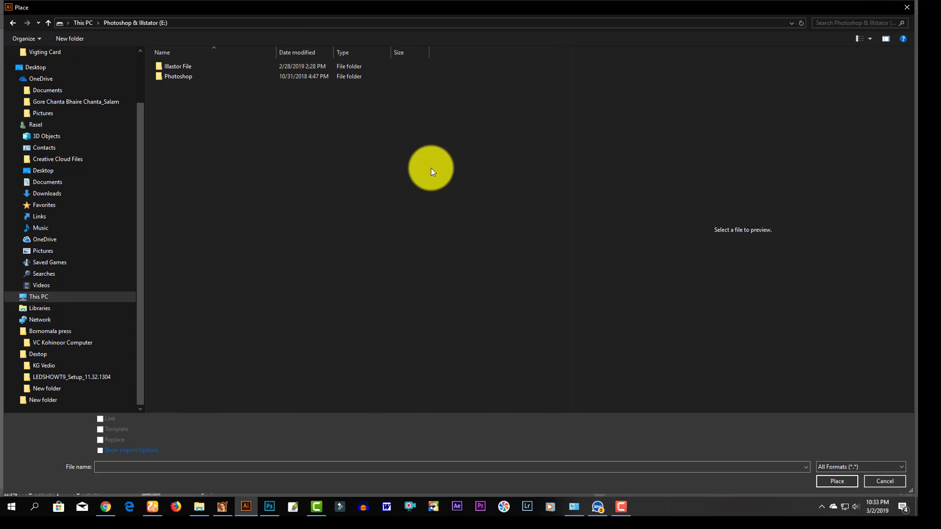
pyautogui.doubleClick(180, 76)
pyautogui.click(178, 69)
pyautogui.doubleClick(178, 69)
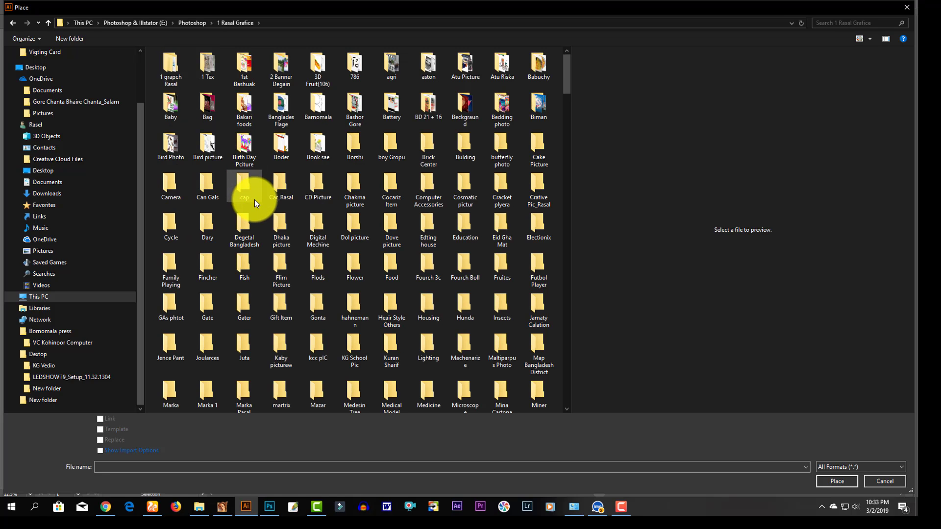
pyautogui.doubleClick(245, 196)
# - Place U1.psd with import options shown, flattened to a single image, onto the light blue diamond
pyautogui.click(332, 148)
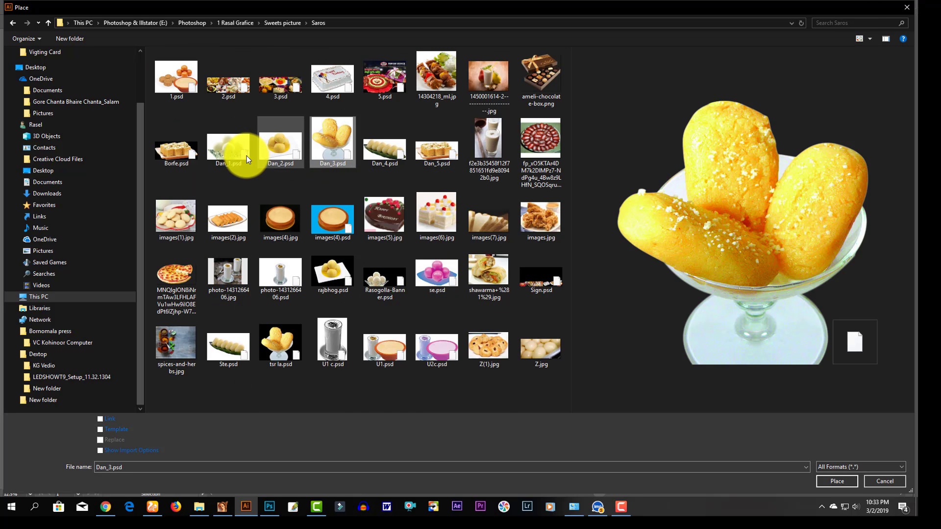
pyautogui.click(244, 156)
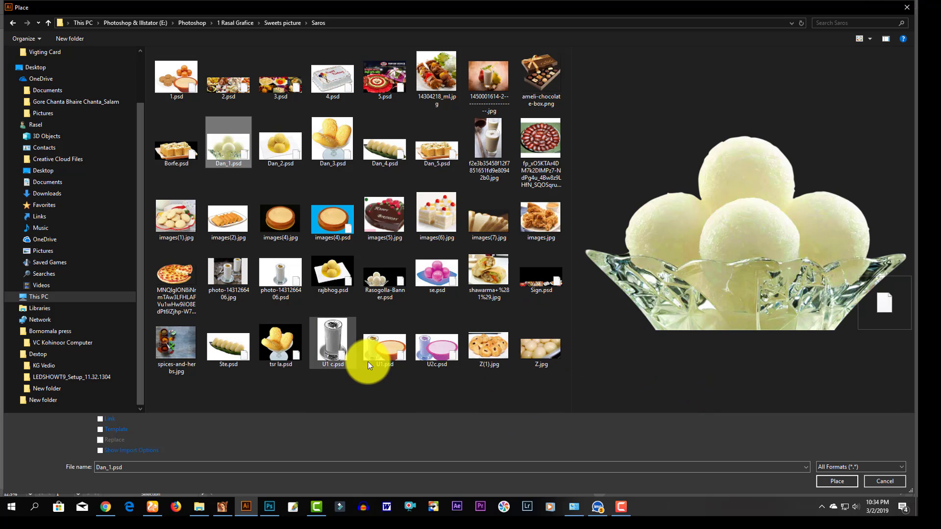
pyautogui.click(385, 351)
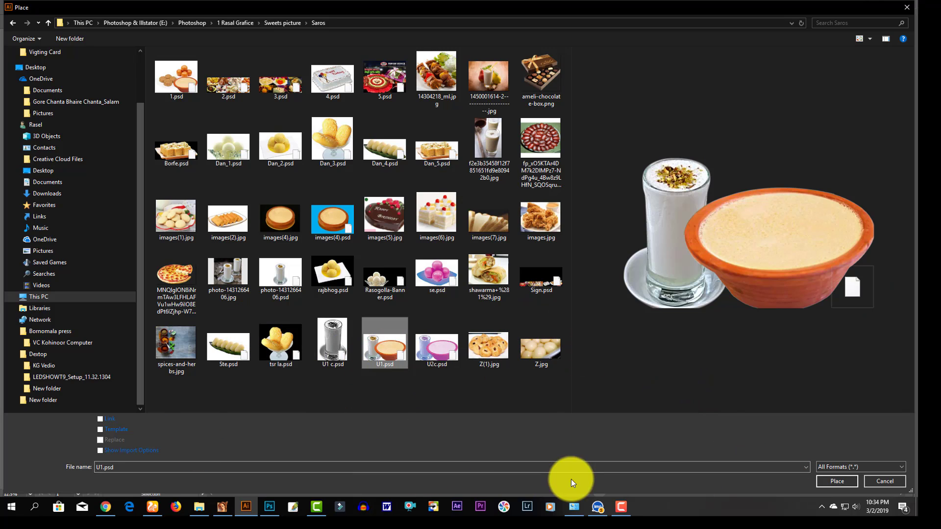
pyautogui.click(101, 450)
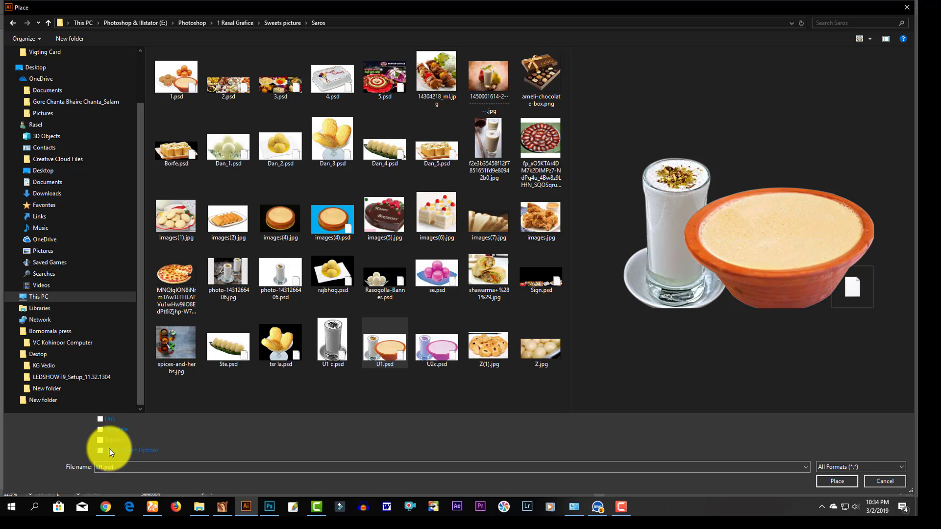
pyautogui.click(837, 481)
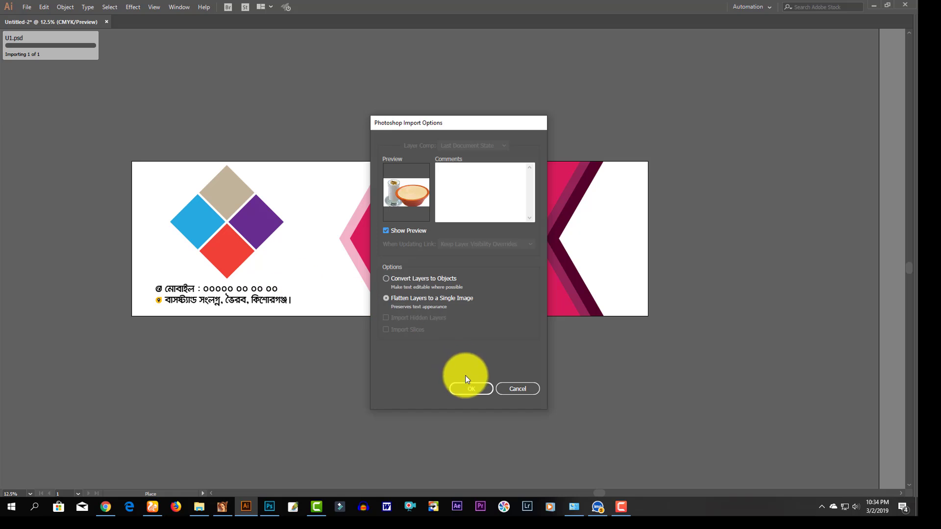
pyautogui.click(469, 384)
pyautogui.click(204, 221)
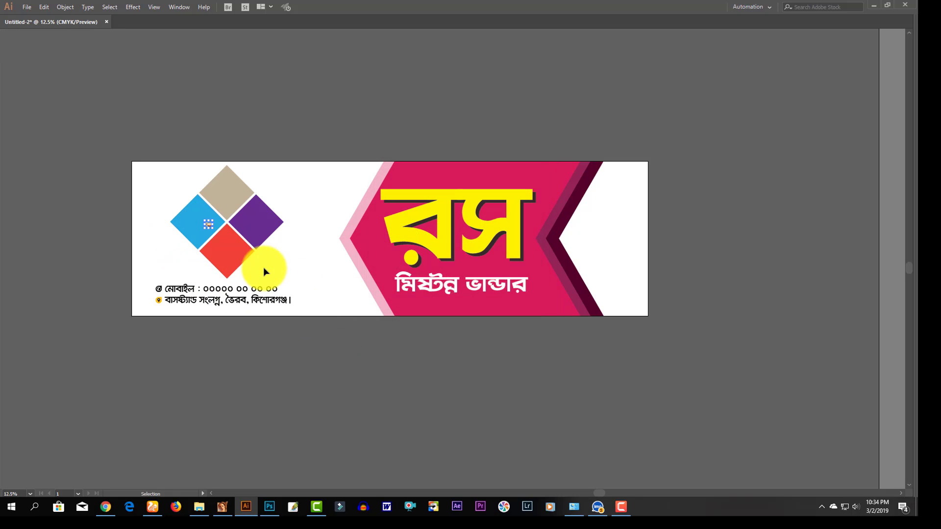
# - Enlarge the placed milk glass and bowl image and centre it inside the beige diamond
pyautogui.moveTo(208, 228); pyautogui.dragTo(235, 256)
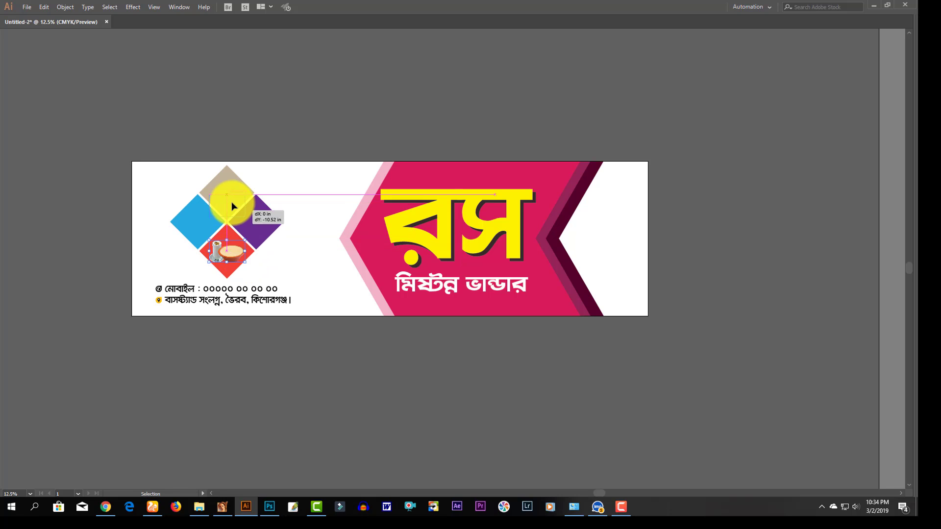
pyautogui.moveTo(231, 202); pyautogui.dragTo(233, 197)
pyautogui.scroll(5, 164, 181)
pyautogui.moveTo(398, 246); pyautogui.dragTo(398, 237)
pyautogui.moveTo(471, 225); pyautogui.dragTo(477, 222)
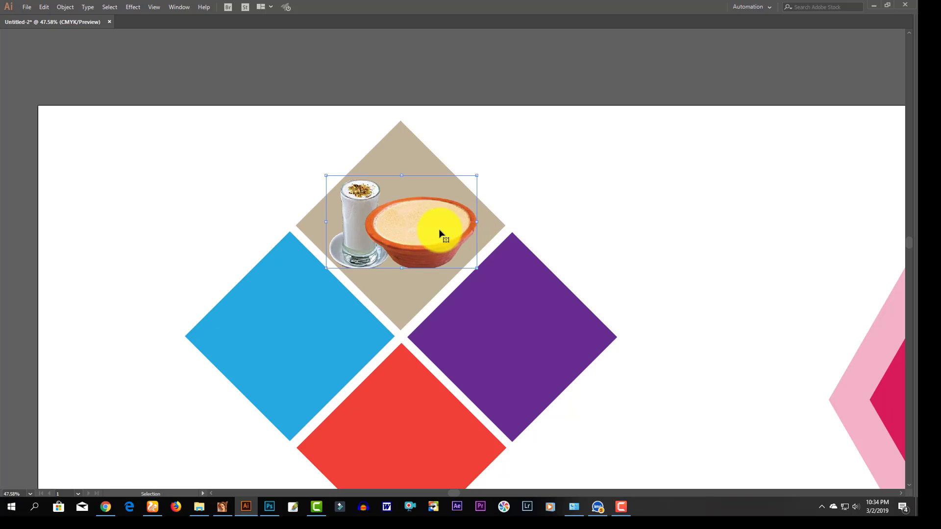
# - Put a copy of the milk glass and bowl image on the light blue diamond
pyautogui.hotkey('ctrl', '-')
pyautogui.hotkey('ctrl', '-')
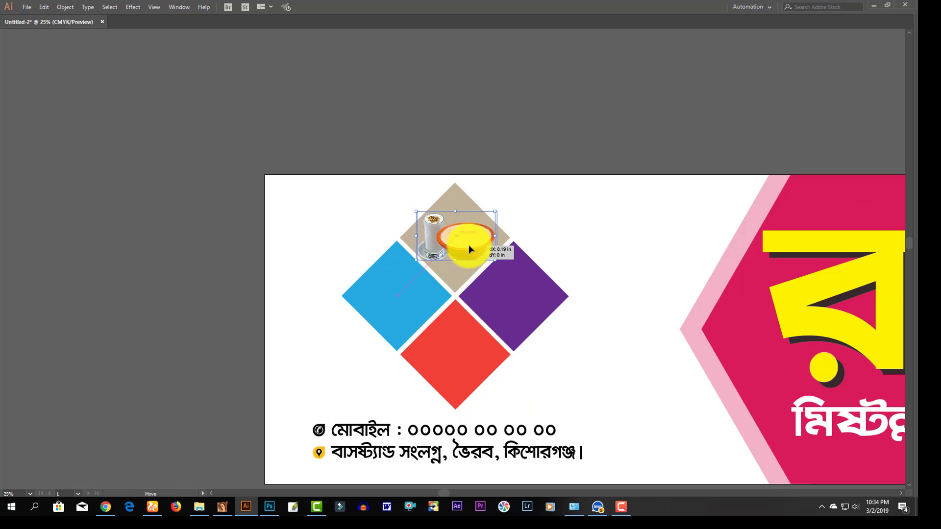
pyautogui.moveTo(469, 249); pyautogui.dragTo(416, 311)
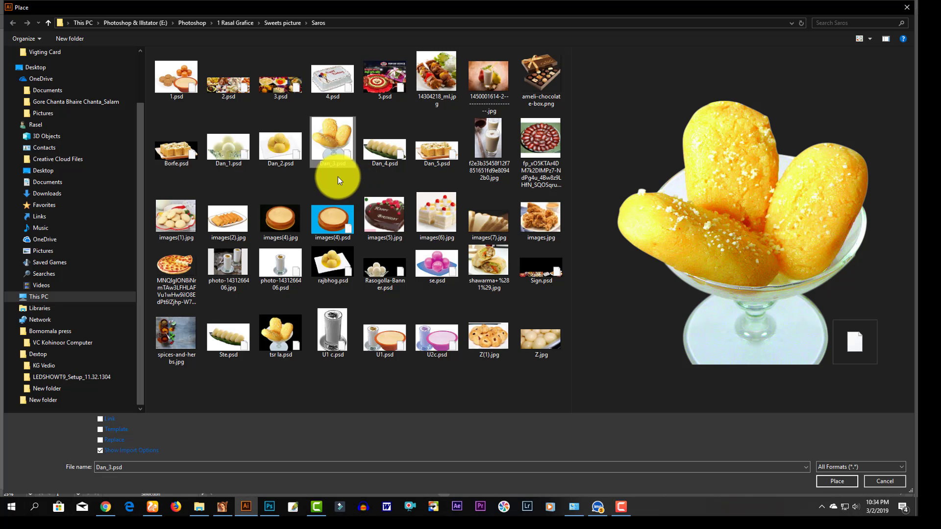
# - Replace the copied image with Dan_3.psd, flattened to a single image, then enlarge and position it over the light blue diamond
pyautogui.hotkey('ctrl', 'shift', 'p')
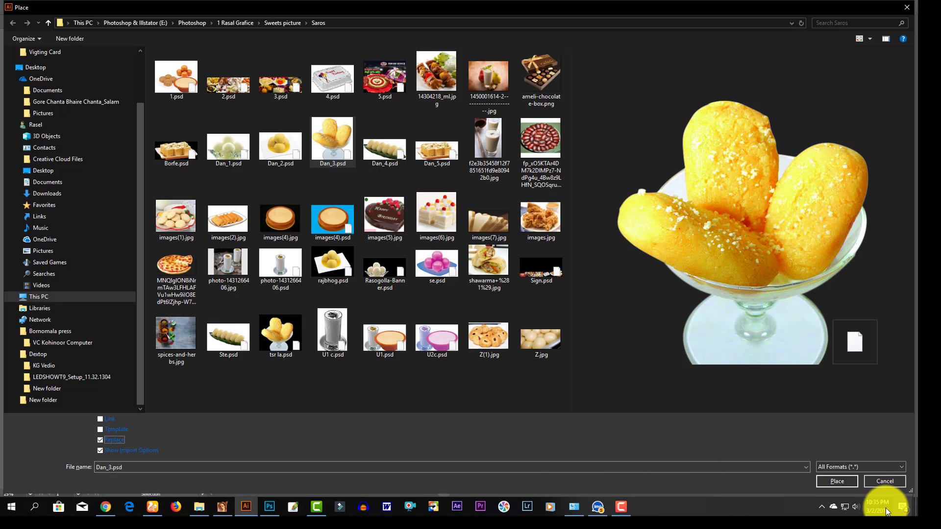
pyautogui.hotkey('alt', 'r')
pyautogui.click(837, 481)
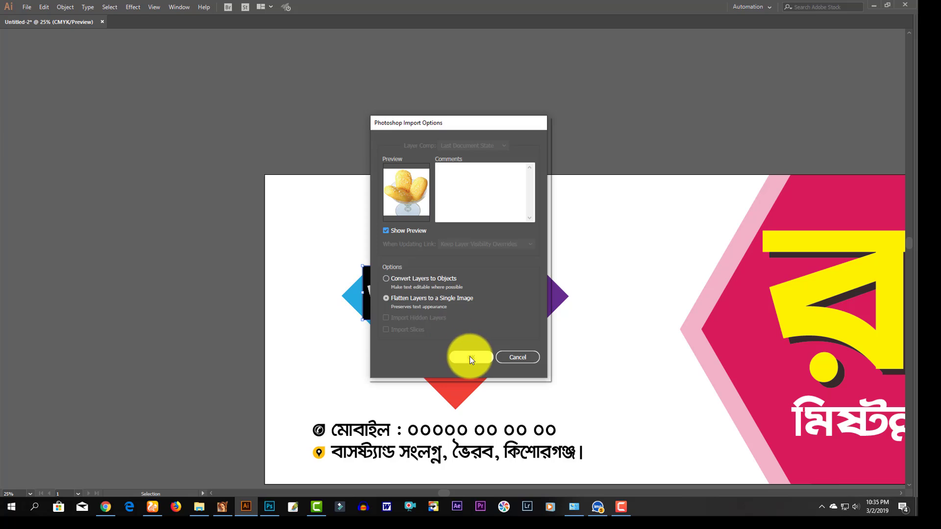
pyautogui.click(469, 357)
pyautogui.moveTo(400, 303); pyautogui.dragTo(398, 311)
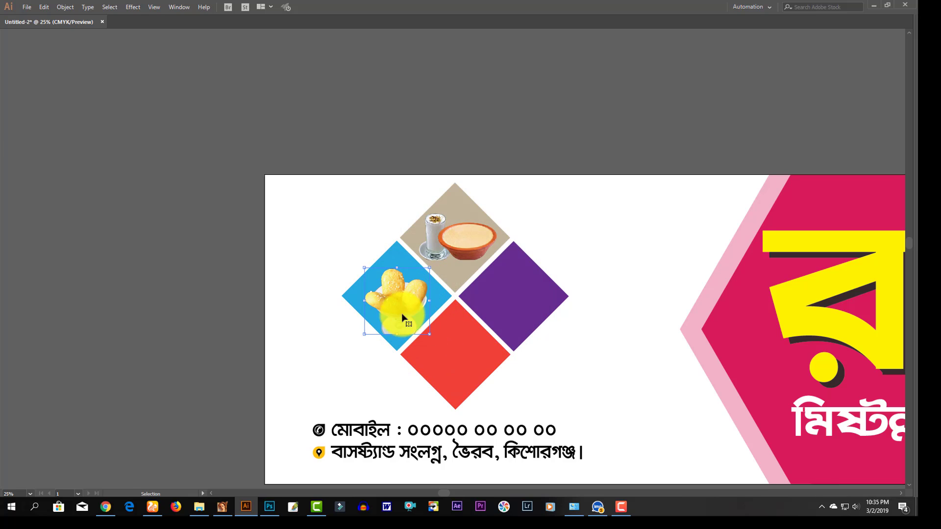
pyautogui.moveTo(397, 344); pyautogui.dragTo(401, 326)
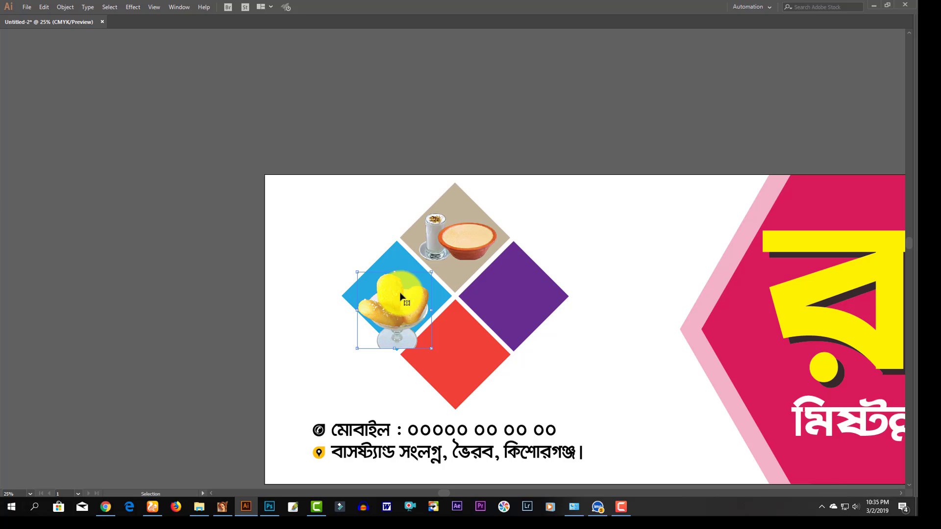
# - Enlarge the dessert glass image and adjust its placement over the light blue diamond
pyautogui.click(395, 272)
pyautogui.moveTo(395, 261); pyautogui.dragTo(396, 260)
pyautogui.click(401, 350)
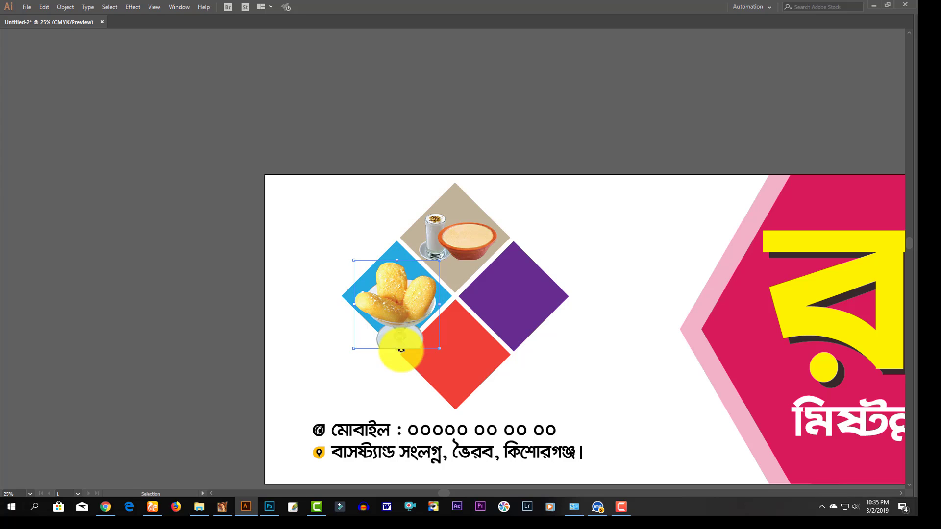
pyautogui.moveTo(398, 349); pyautogui.dragTo(398, 351)
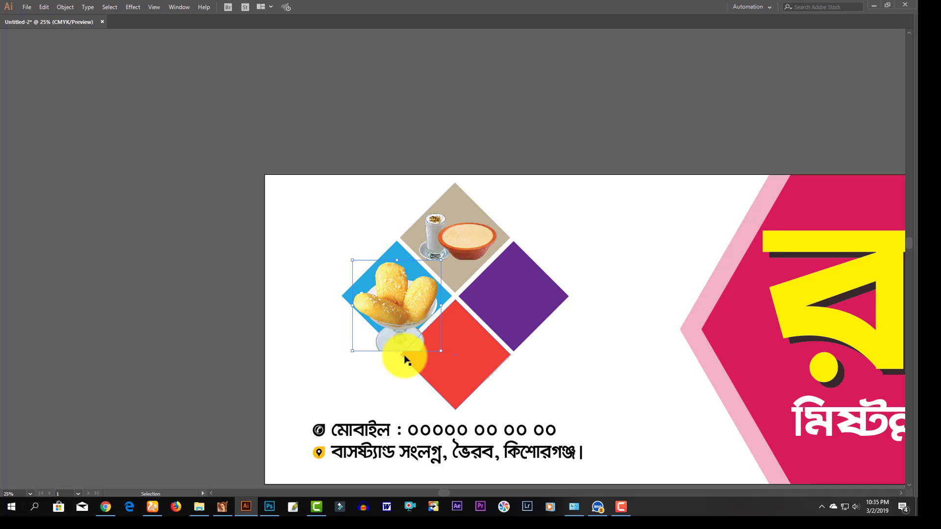
pyautogui.click(400, 312)
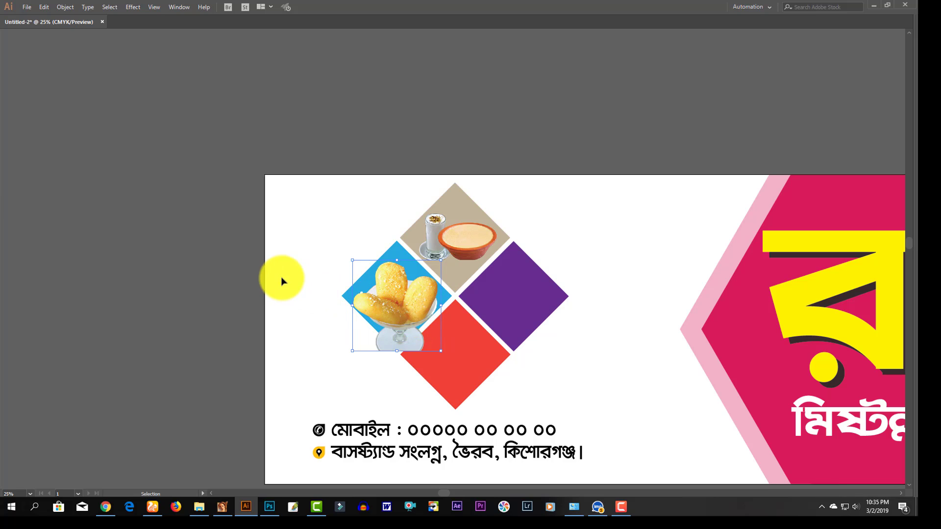
# - Put a copy of the dessert glass image on the purple diamond and open Borfe.psd from the Saros folder in Photoshop
pyautogui.moveTo(395, 301); pyautogui.dragTo(516, 292)
pyautogui.click(36, 8)
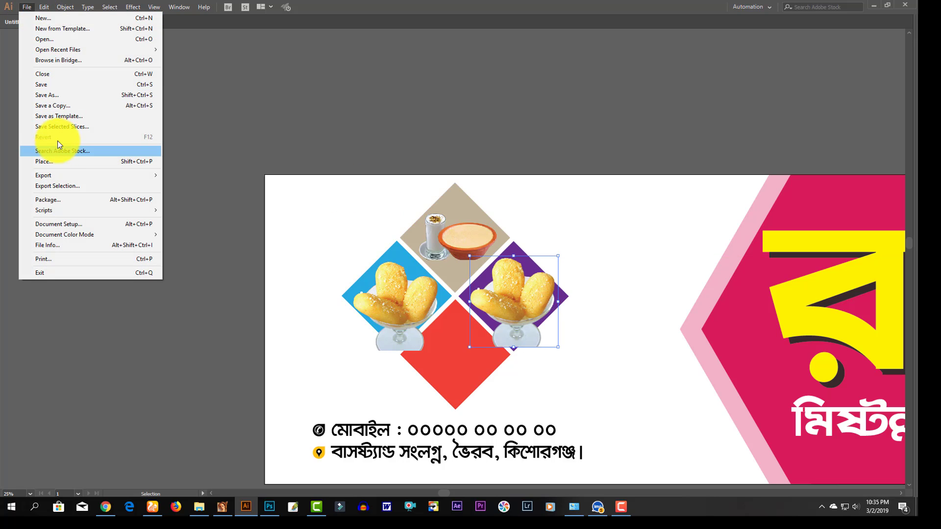
pyautogui.click(61, 163)
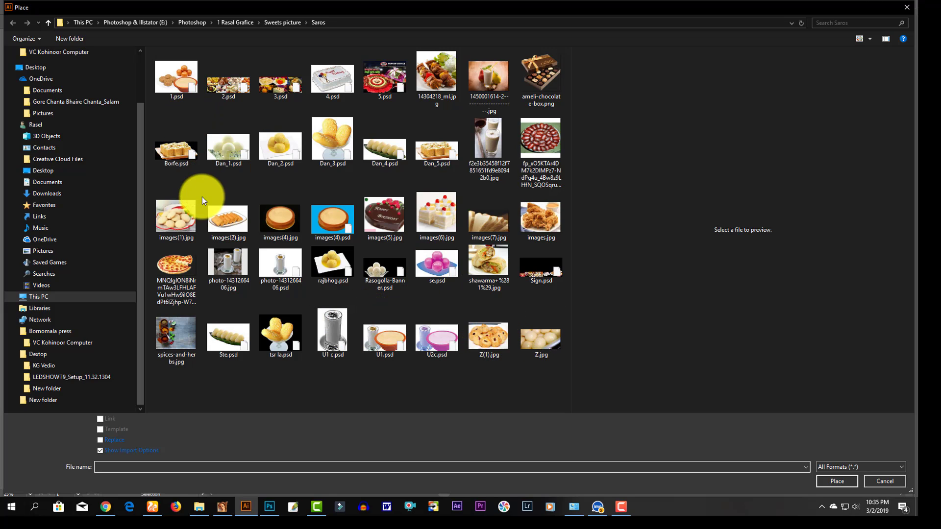
pyautogui.click(185, 167)
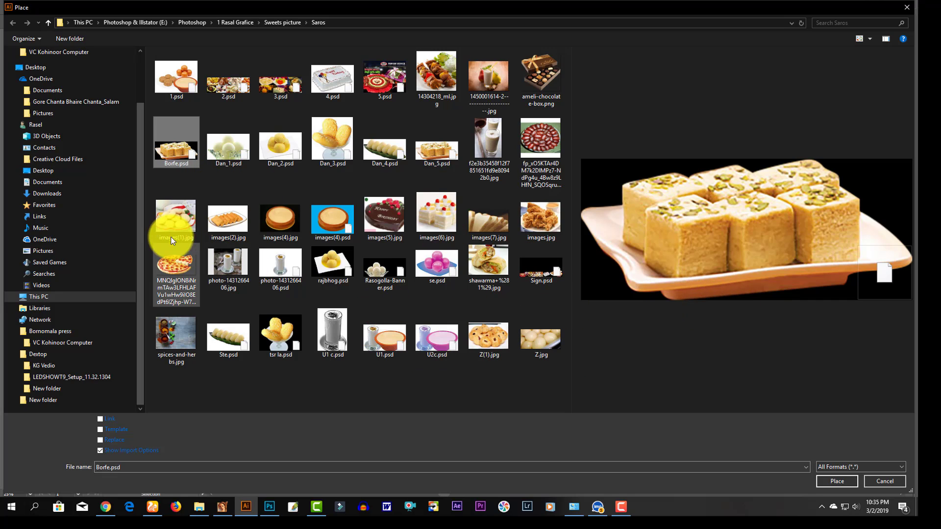
pyautogui.moveTo(178, 158); pyautogui.dragTo(442, 149)
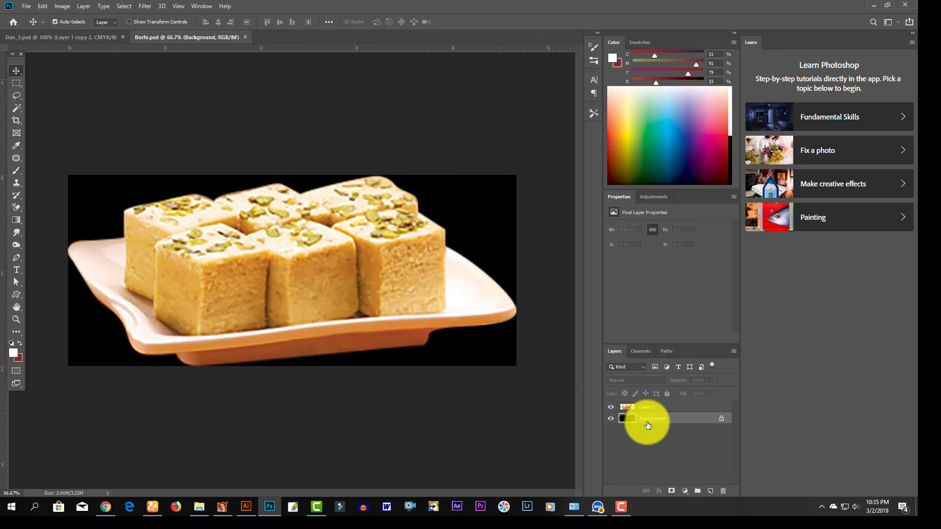
# - Delete the black Background layer of Borfe.psd, keeping only the sweets on their plate
pyautogui.click(632, 416)
pyautogui.press('Delete')
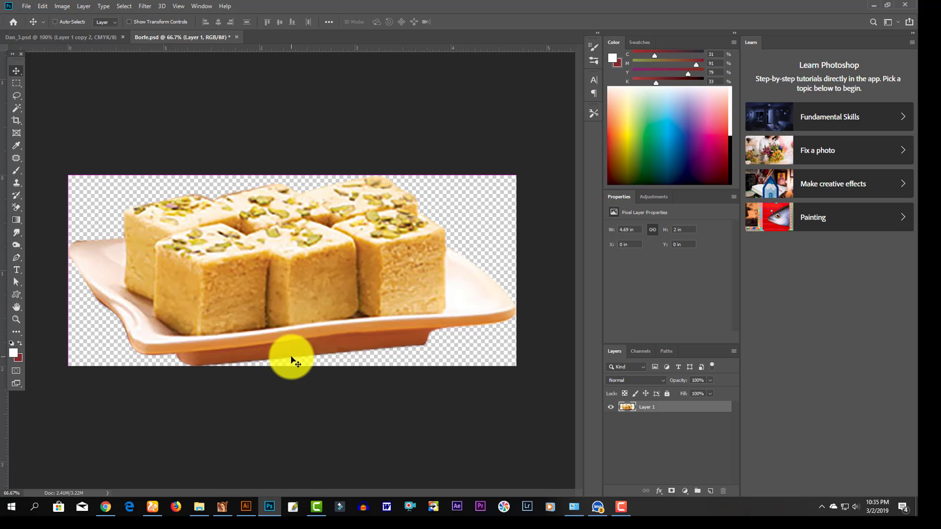
pyautogui.moveTo(292, 361); pyautogui.dragTo(221, 496)
# - Switch back to Illustrator and replace the dessert glass copy on the purple diamond with Borfe.psd
pyautogui.click(245, 508)
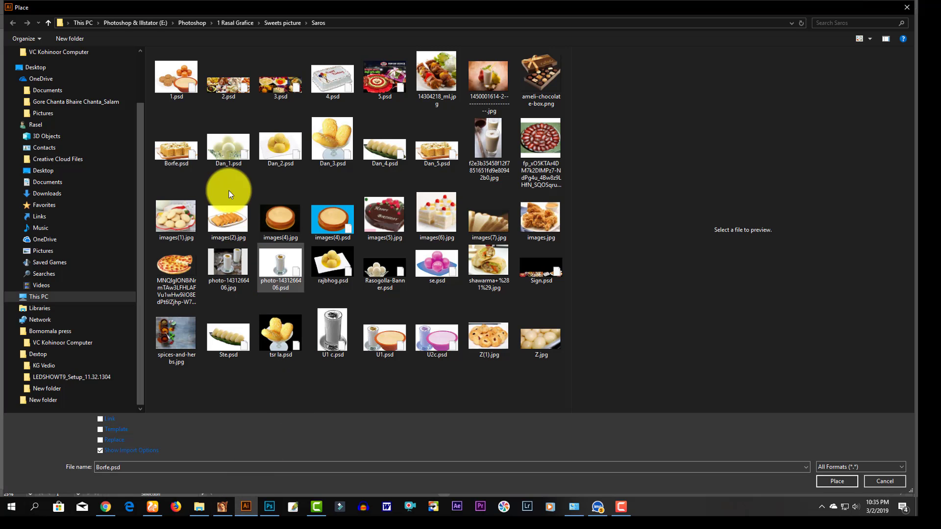
pyautogui.click(836, 481)
pyautogui.click(471, 389)
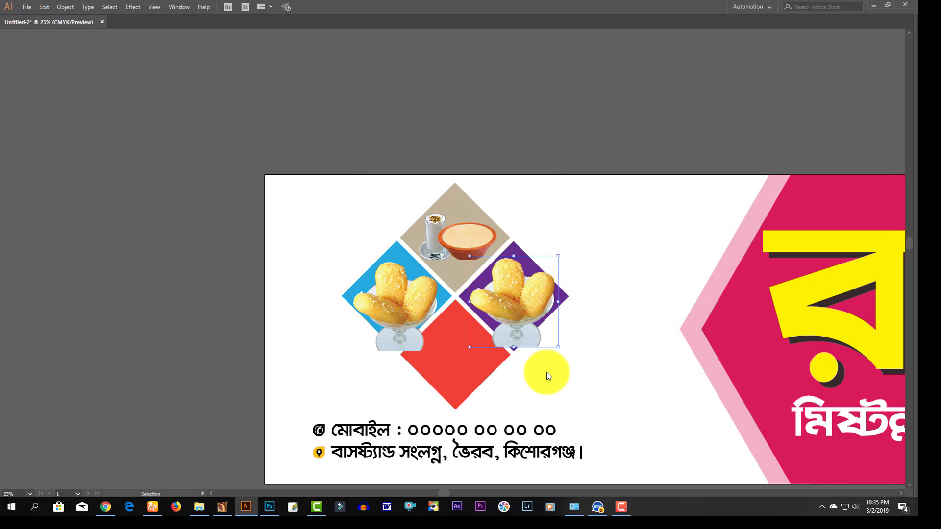
# - Copy the plated sweets image onto the red diamond, replace the copy with 11380_161.jpg, and position it there
pyautogui.moveTo(569, 303); pyautogui.dragTo(448, 351)
pyautogui.click(23, 7)
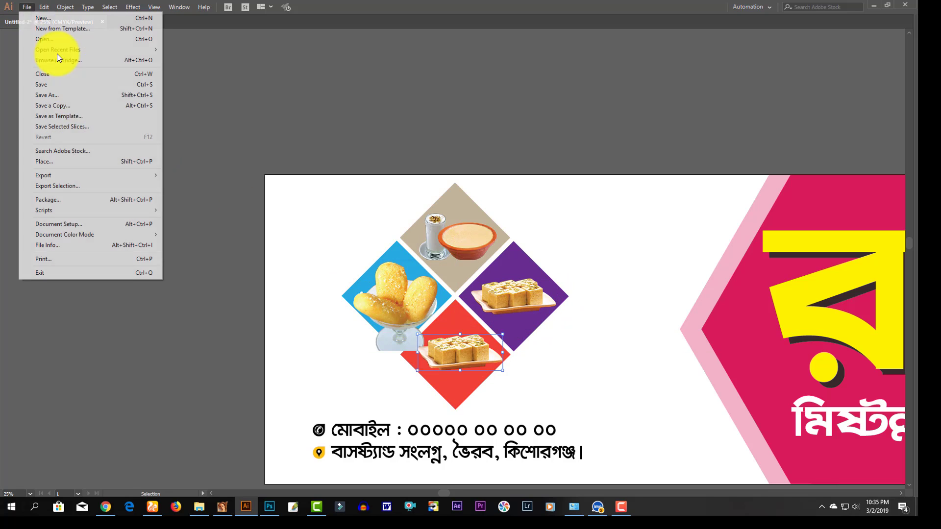
pyautogui.click(73, 161)
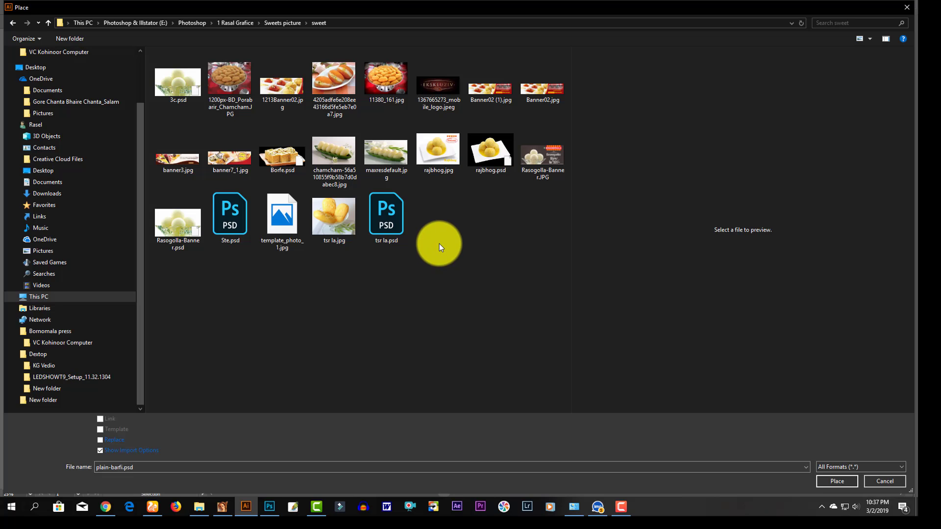
pyautogui.click(384, 90)
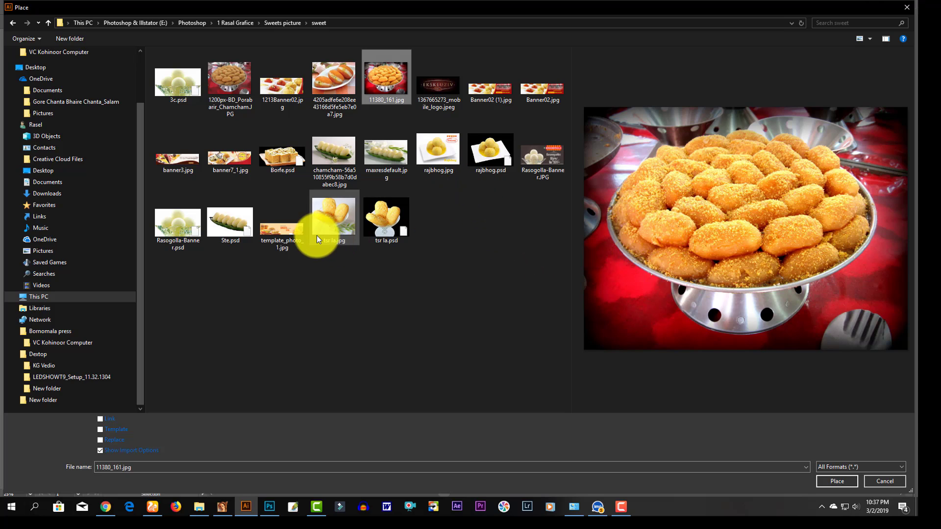
pyautogui.click(101, 440)
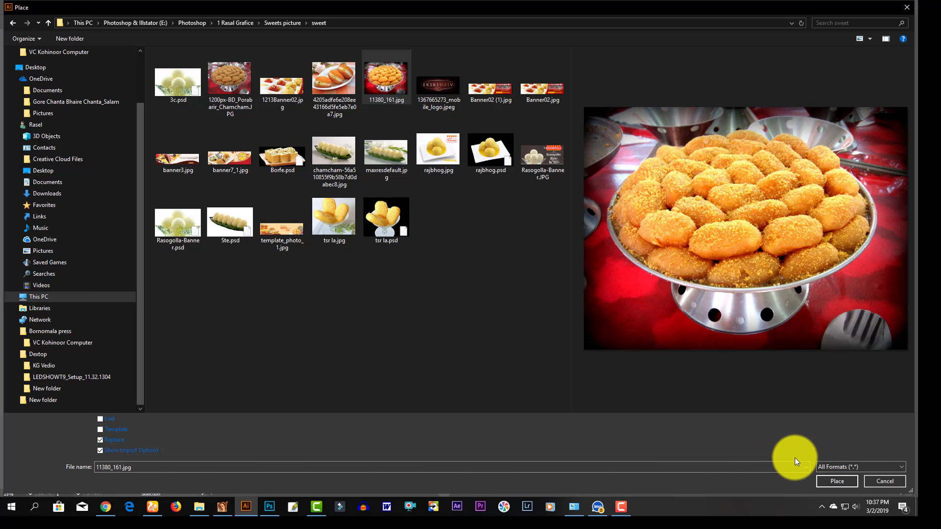
pyautogui.click(837, 481)
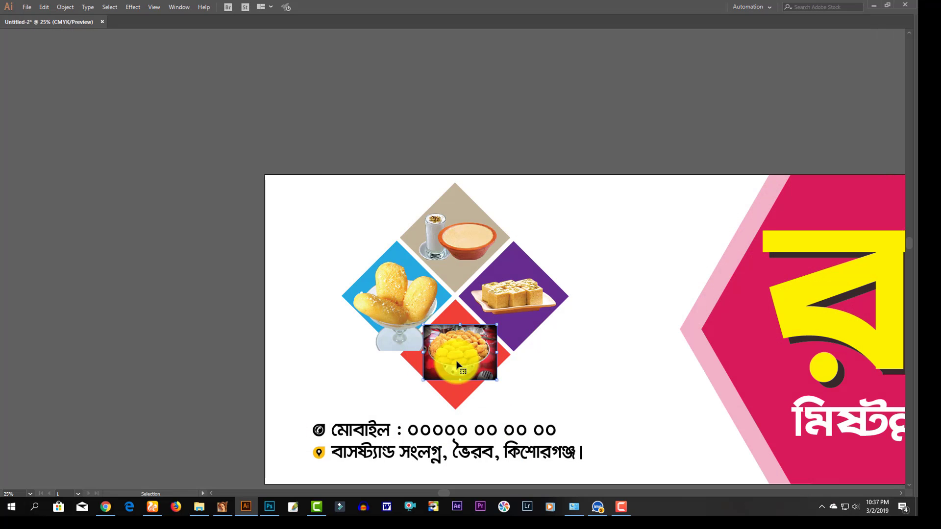
pyautogui.moveTo(464, 365); pyautogui.dragTo(464, 365)
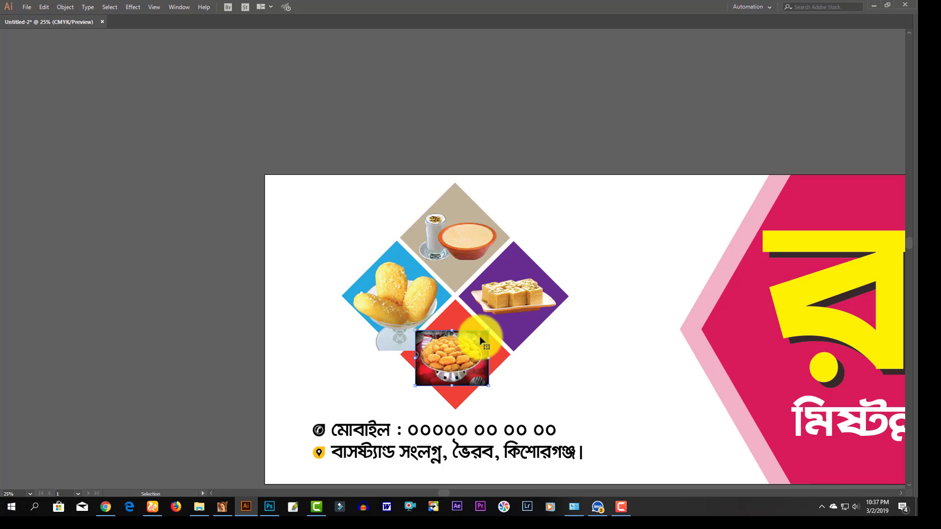
# - Bring a copy of the light blue diamond in front of the dessert glass image and turn its fill into an outline
pyautogui.moveTo(403, 306); pyautogui.dragTo(362, 284)
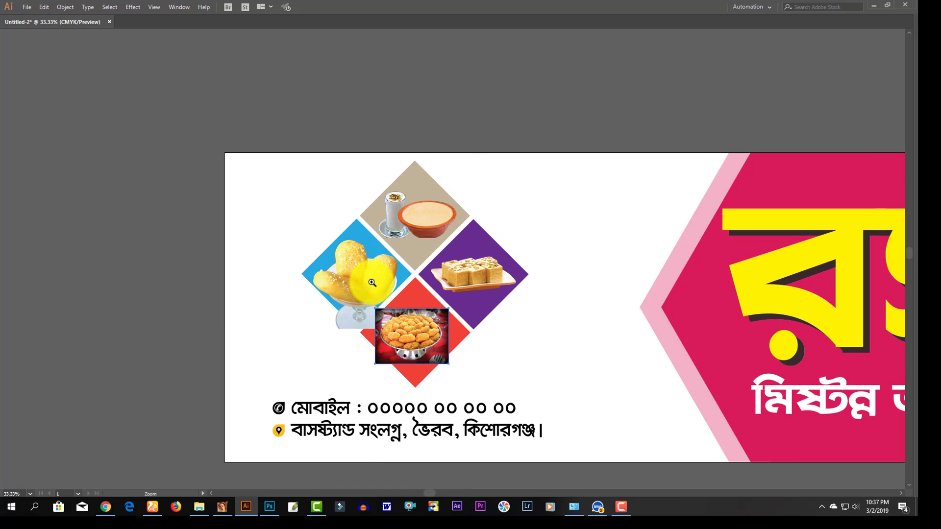
pyautogui.click(372, 283)
pyautogui.moveTo(448, 273); pyautogui.dragTo(371, 263)
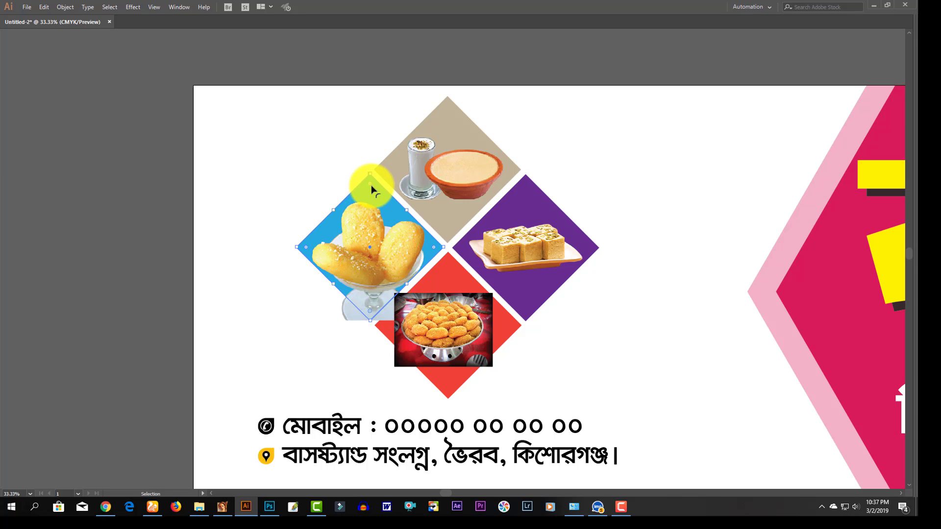
pyautogui.press('a')
pyautogui.click(373, 205)
pyautogui.press('v')
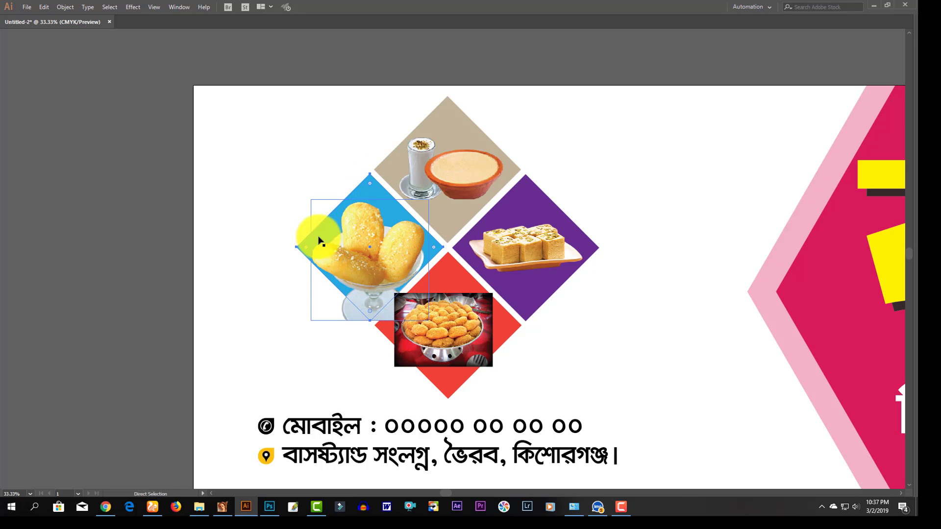
pyautogui.click(261, 269)
pyautogui.click(319, 256)
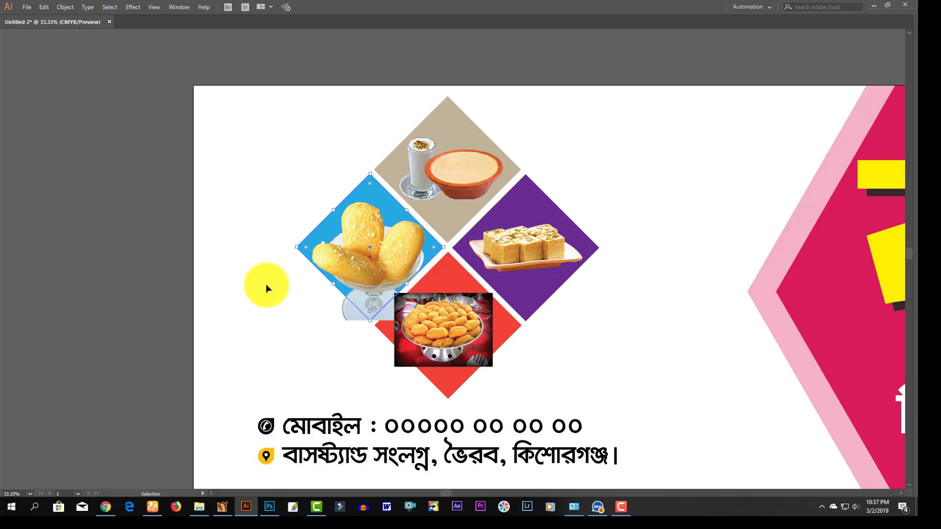
pyautogui.press('Tab')
pyautogui.hotkey('shift', 'x')
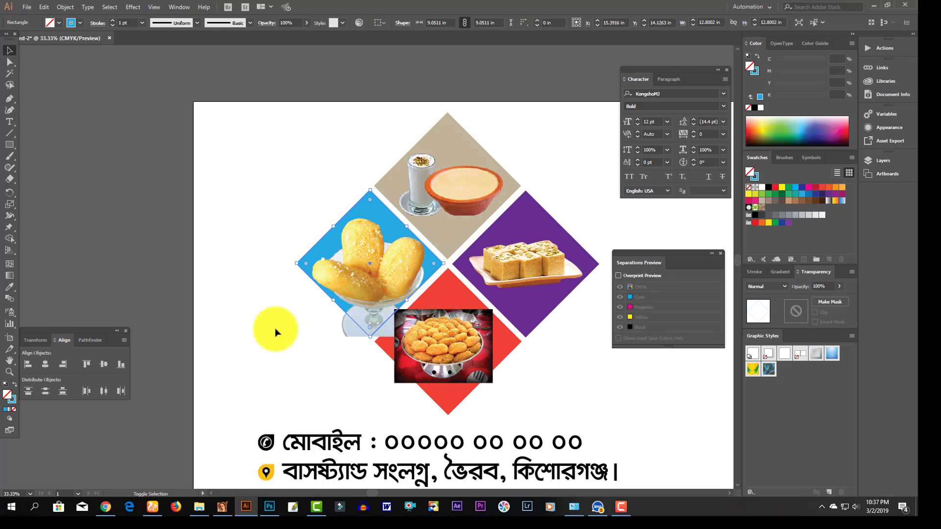
# - Add the dessert glass image to the selected diamond outline and make a clipping mask from them
pyautogui.keyDown('shift'); pyautogui.click(363, 287); pyautogui.keyUp('shift')
pyautogui.hotkey('ctrl', '7')
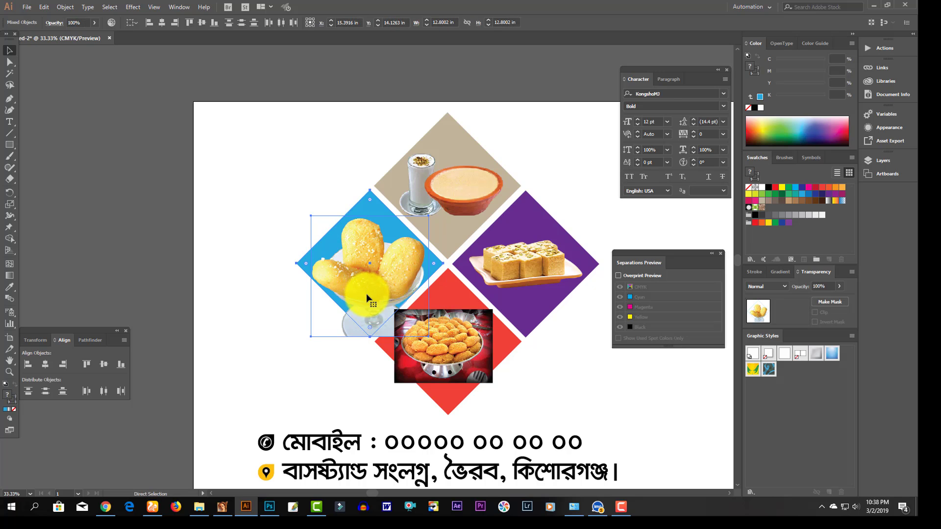
pyautogui.hotkey('ctrl', 'shift', 'a')
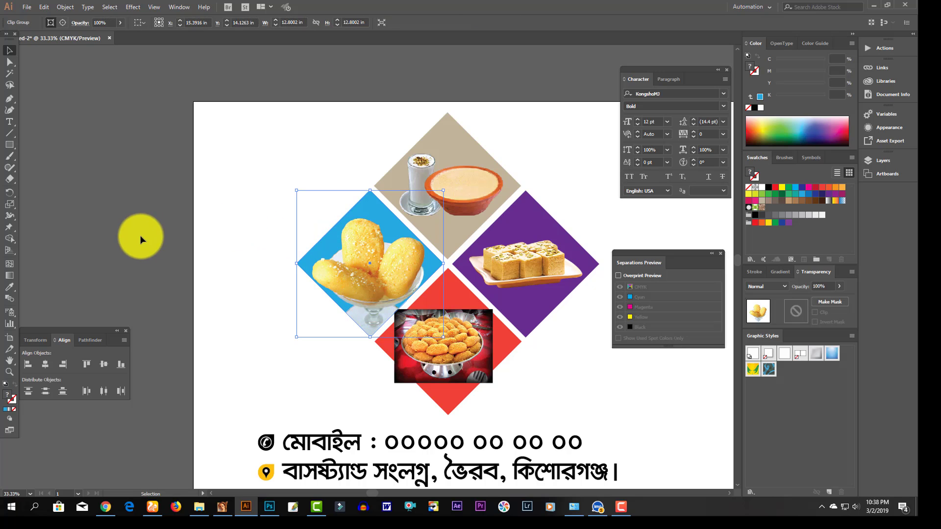
# - Inspect the clipped dessert glass up close and undo its clipping mask
pyautogui.press('Tab')
pyautogui.press('z')
pyautogui.moveTo(327, 249); pyautogui.dragTo(507, 377)
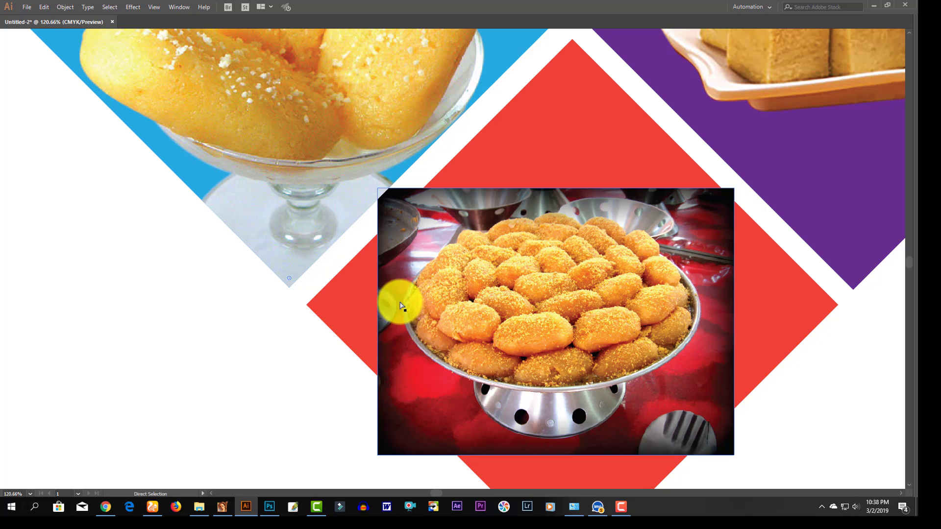
pyautogui.click(332, 262)
pyautogui.moveTo(174, 254); pyautogui.dragTo(382, 259)
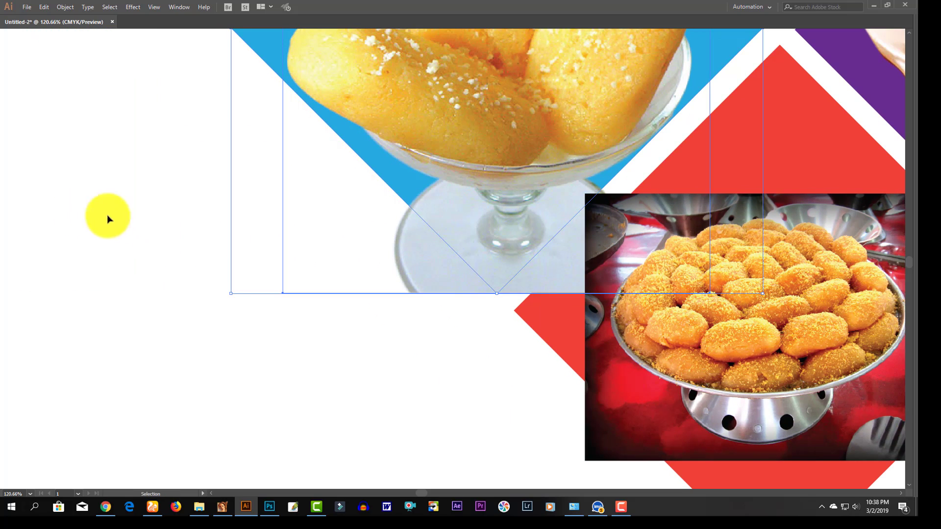
pyautogui.click(261, 62)
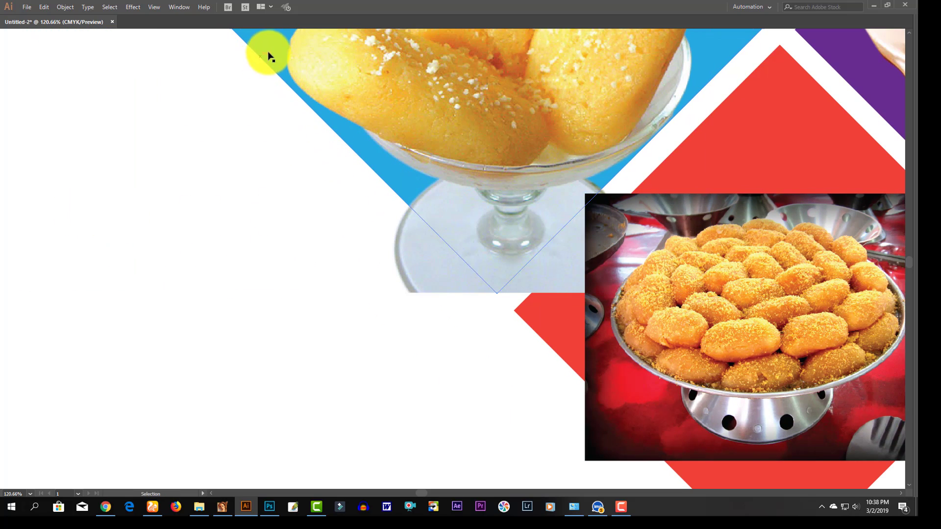
pyautogui.moveTo(269, 56); pyautogui.dragTo(261, 77)
pyautogui.hotkey('ctrl', 'z')
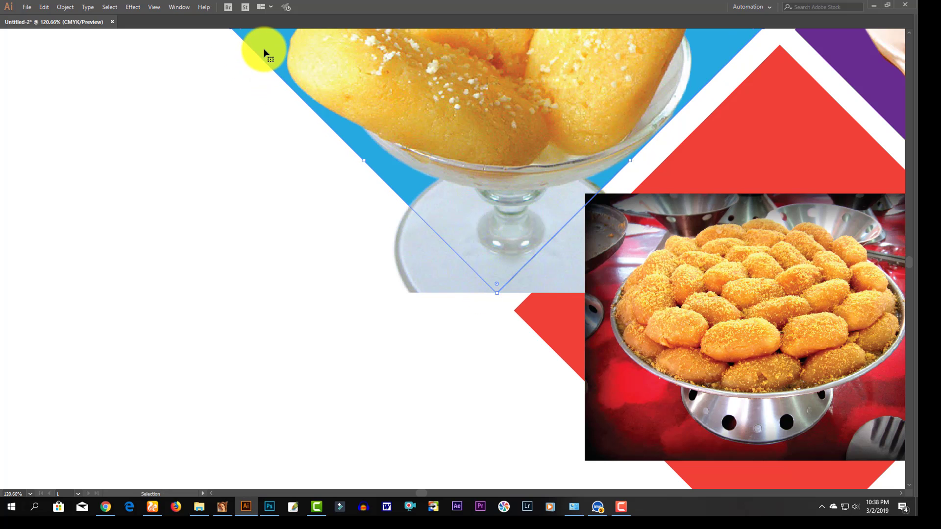
# - Copy the light blue diamond and bring the copy to the front, over the dessert glass image
pyautogui.press('v')
pyautogui.moveTo(283, 81); pyautogui.dragTo(280, 231)
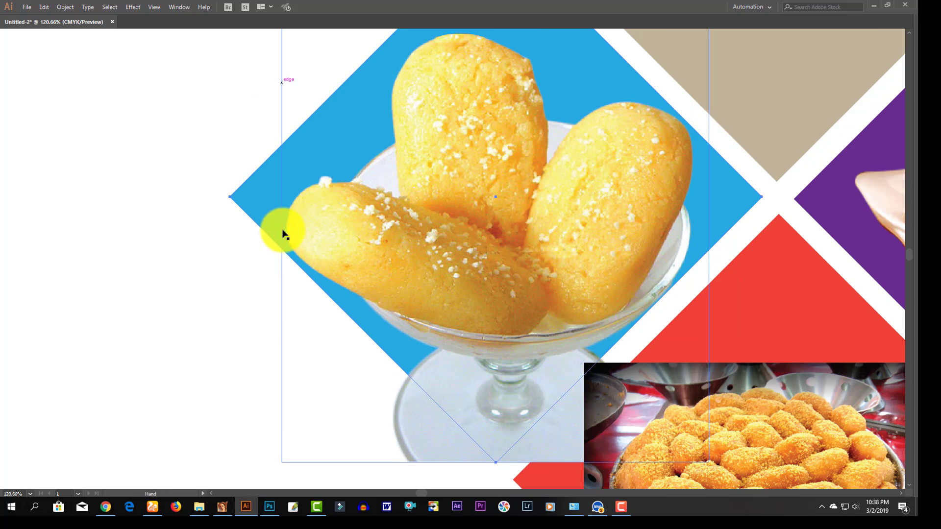
pyautogui.press('a')
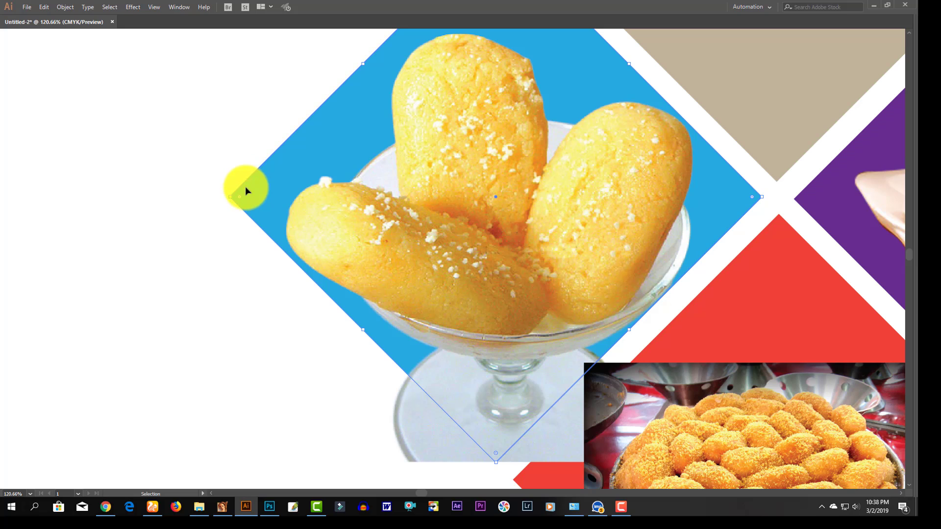
pyautogui.hotkey('ctrl', 'shift', 'a')
pyautogui.press('v')
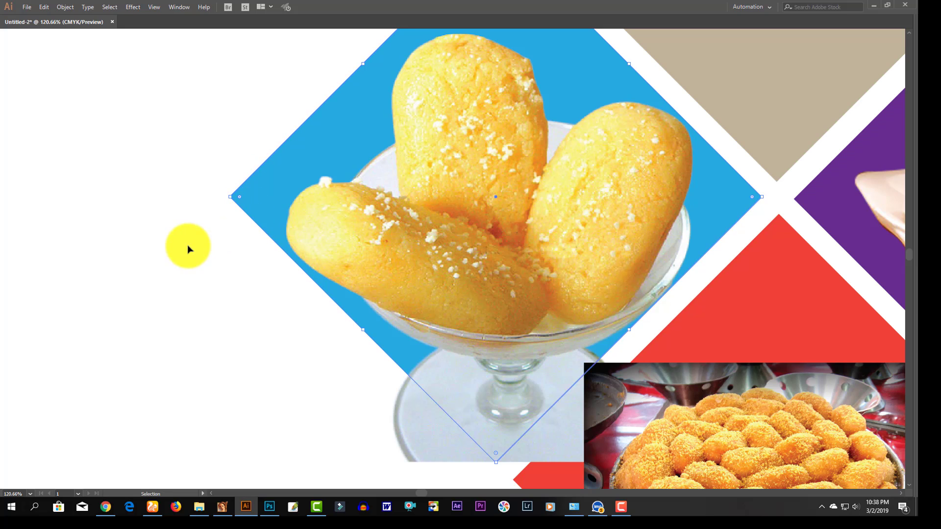
pyautogui.click(272, 186)
pyautogui.hotkey('ctrl', 'c')
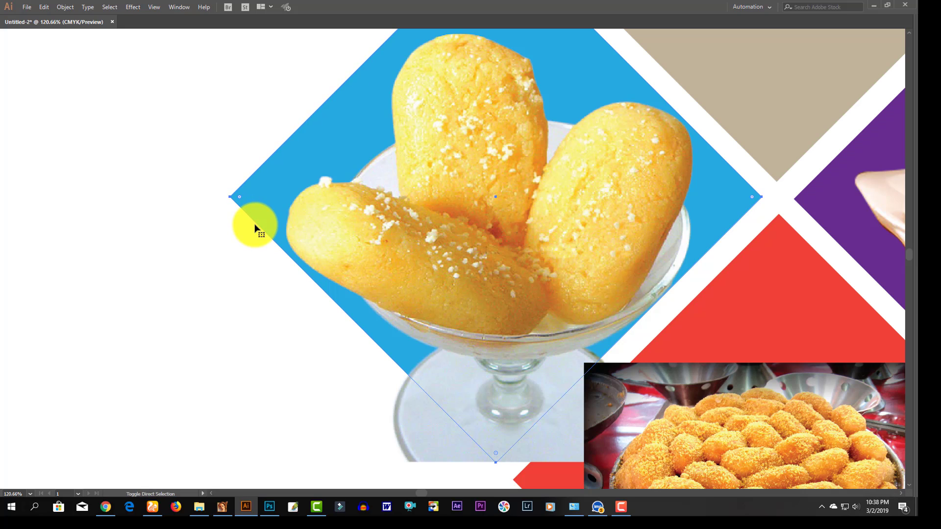
pyautogui.hotkey('ctrl', 'shift', ']')
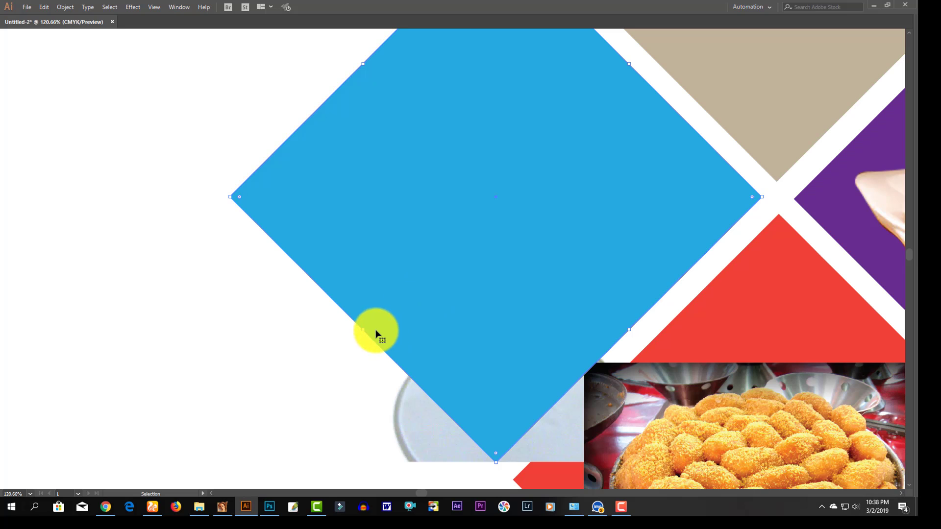
# - Swap the front diamond's fill and stroke to leave only a blue outline, and check its edge over the glass base
pyautogui.press('Tab')
pyautogui.click(16, 386)
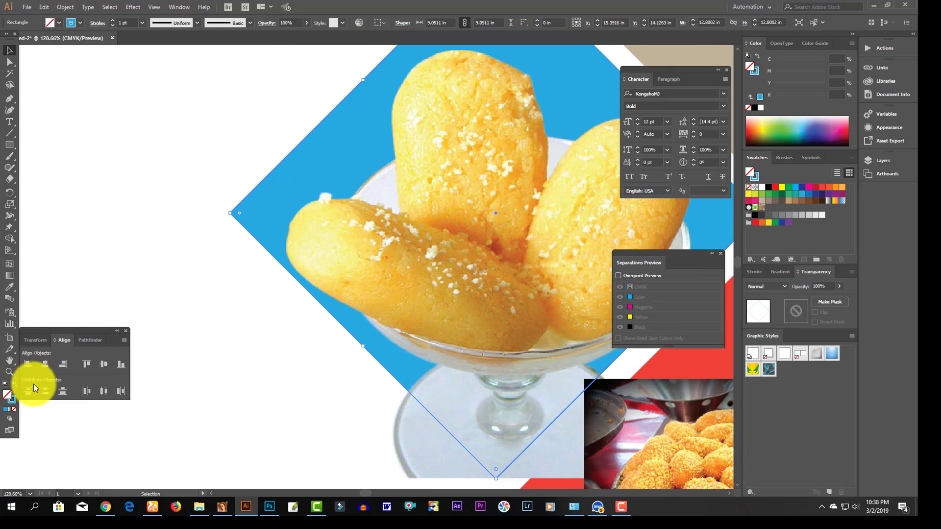
pyautogui.press('z')
pyautogui.moveTo(391, 380); pyautogui.dragTo(477, 457)
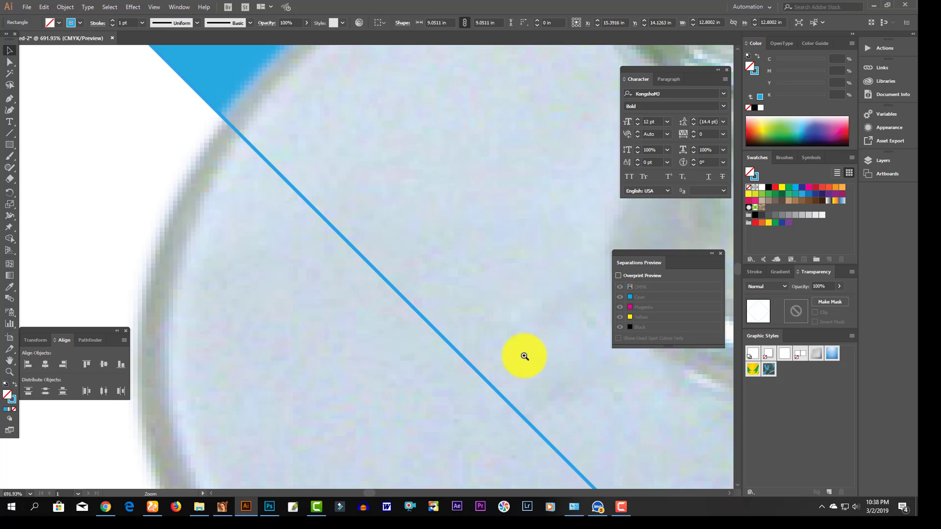
pyautogui.press('z')
pyautogui.keyDown('alt'); pyautogui.click(464, 317); pyautogui.keyUp('alt')
pyautogui.keyDown('alt'); pyautogui.click(389, 277); pyautogui.keyUp('alt')
pyautogui.keyDown('alt'); pyautogui.click(389, 277); pyautogui.keyUp('alt')
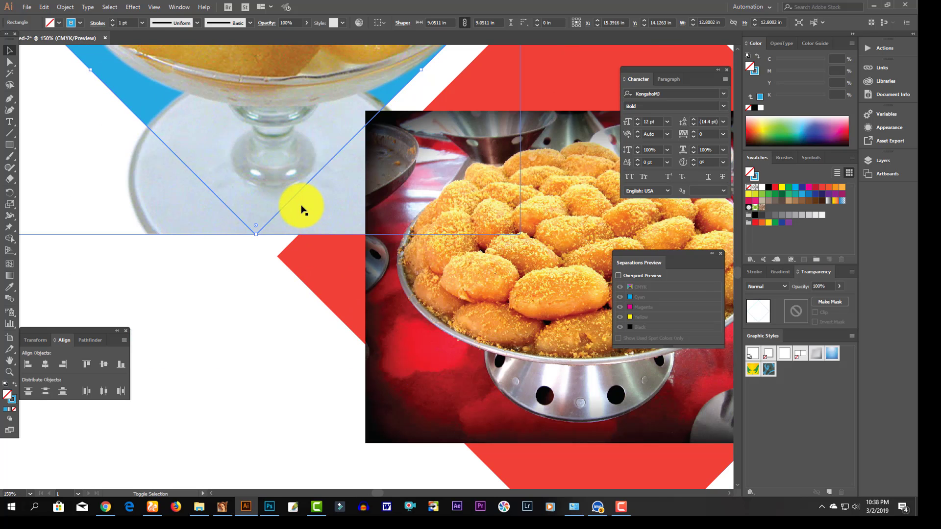
# - Clip the dessert glass image to the blue diamond outline with a clipping mask and check the diamond's lower tip
pyautogui.keyDown('ctrl'); pyautogui.keyDown('shift'); pyautogui.click(289, 223); pyautogui.keyUp('shift'); pyautogui.keyUp('ctrl')
pyautogui.hotkey('ctrl', '-')
pyautogui.hotkey('ctrl', '-')
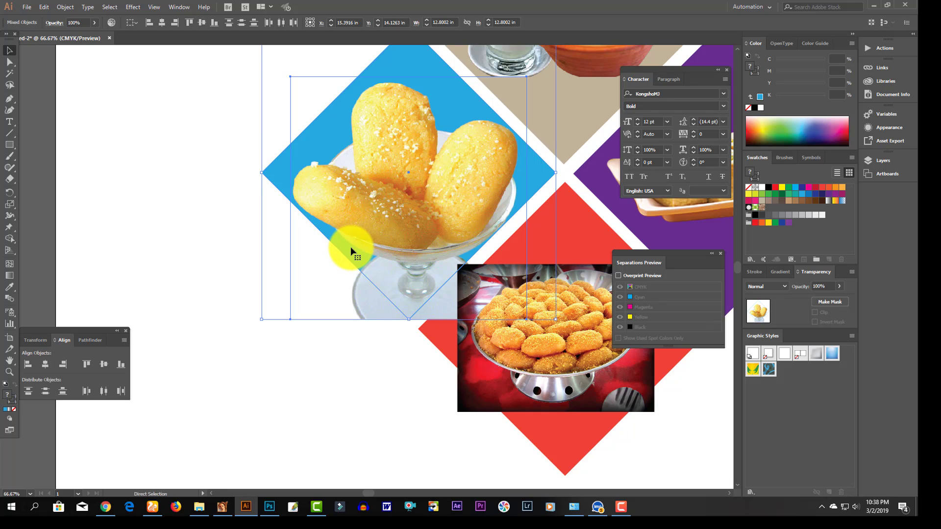
pyautogui.hotkey('ctrl', '7')
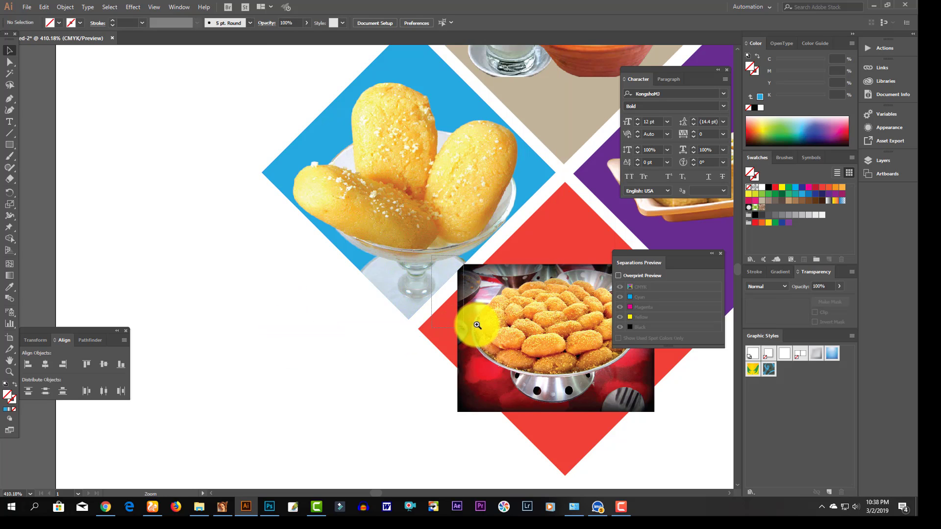
pyautogui.moveTo(472, 321); pyautogui.dragTo(432, 300)
pyautogui.hotkey('ctrl', '-')
pyautogui.hotkey('ctrl', '-')
pyautogui.hotkey('ctrl', '-')
pyautogui.hotkey('ctrl', '-')
pyautogui.hotkey('ctrl', '-')
pyautogui.hotkey('ctrl', '-')
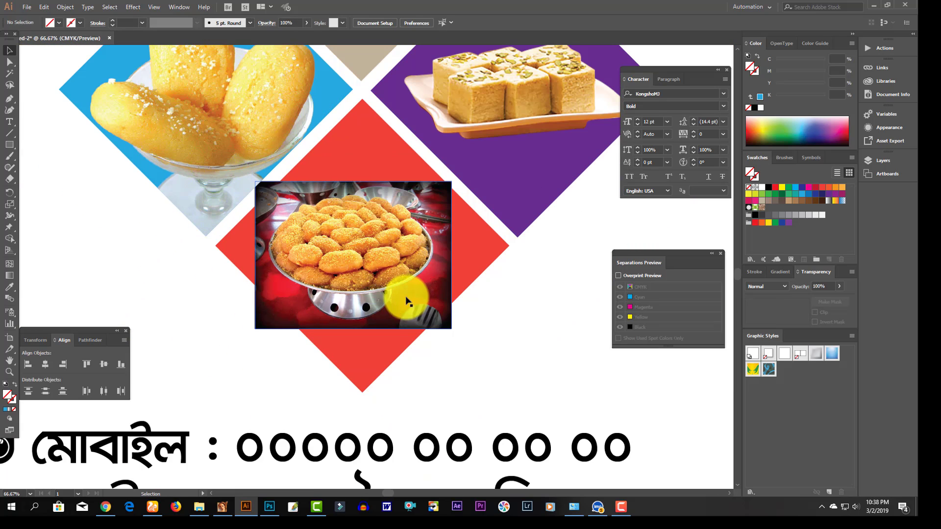
# - Slightly enlarge the picture of fried sweets on the red diamond
pyautogui.click(445, 257)
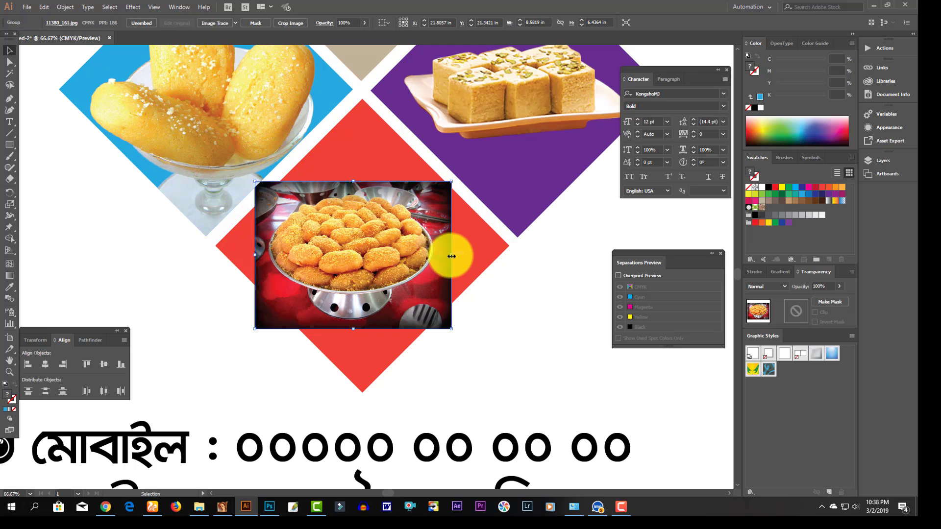
pyautogui.moveTo(451, 255)
pyautogui.mouseDown()
pyautogui.moveTo(497, 266)
pyautogui.moveTo(451, 256)
pyautogui.mouseUp()
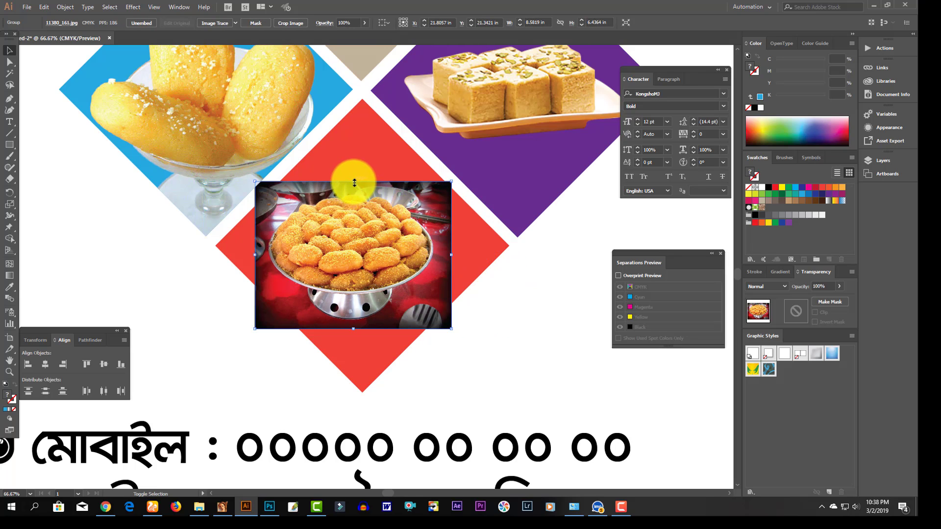
pyautogui.moveTo(354, 181); pyautogui.dragTo(354, 178)
# - Copy the red diamond in front of the fried sweets picture and swap its fill and stroke to leave a red outline
pyautogui.click(363, 148)
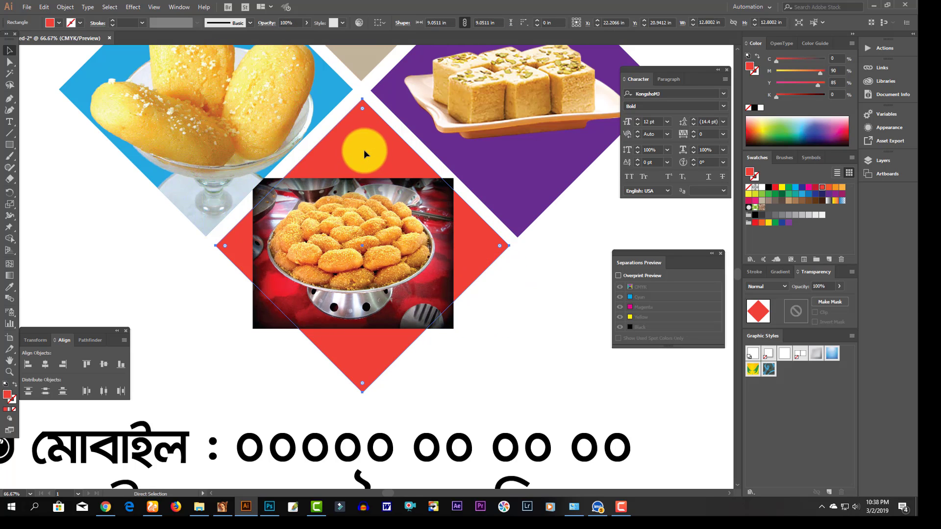
pyautogui.hotkey('ctrl', 'c')
pyautogui.hotkey('ctrl', 'f')
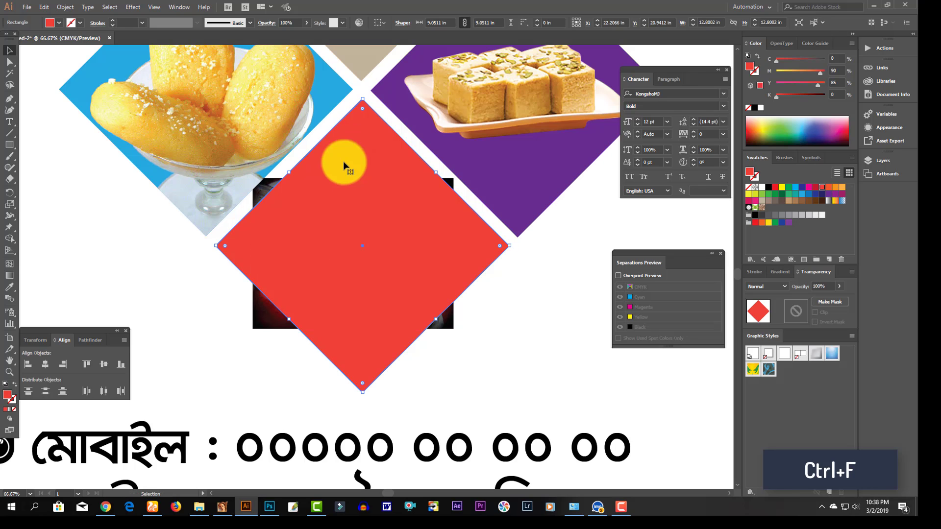
pyautogui.hotkey('shift', 'x')
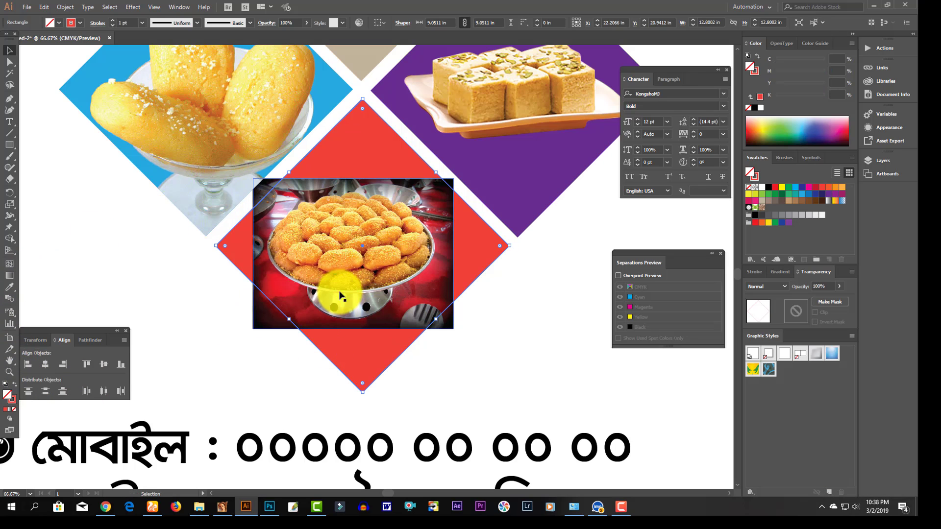
# - Enlarge the fried sweets picture to about 17.3 by 13 in and centre it over the red diamond outline
pyautogui.click(347, 222)
pyautogui.moveTo(351, 179); pyautogui.dragTo(364, 100)
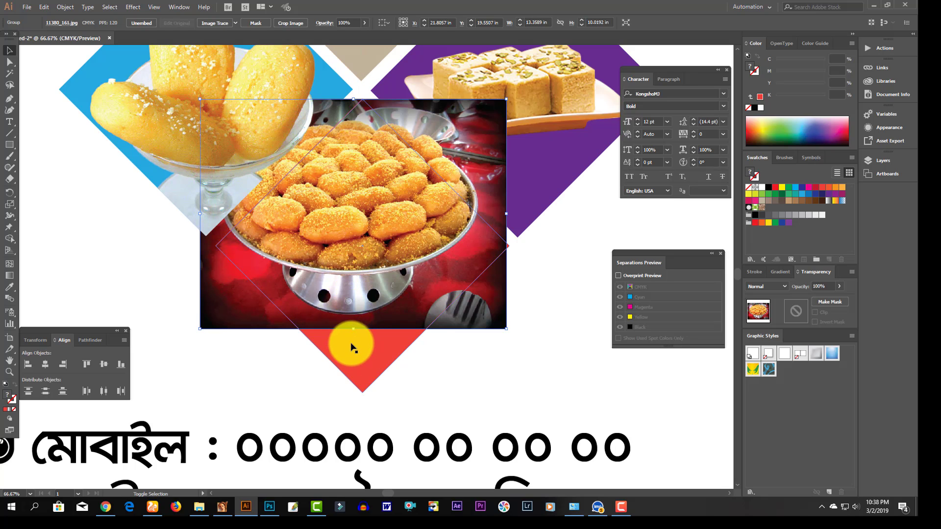
pyautogui.moveTo(353, 330); pyautogui.dragTo(361, 395)
pyautogui.moveTo(398, 270); pyautogui.dragTo(401, 274)
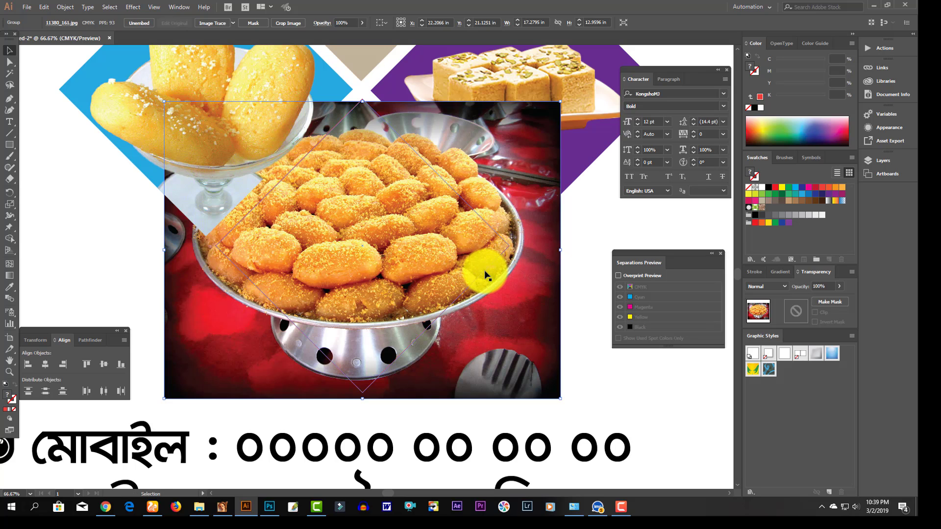
pyautogui.click(517, 304)
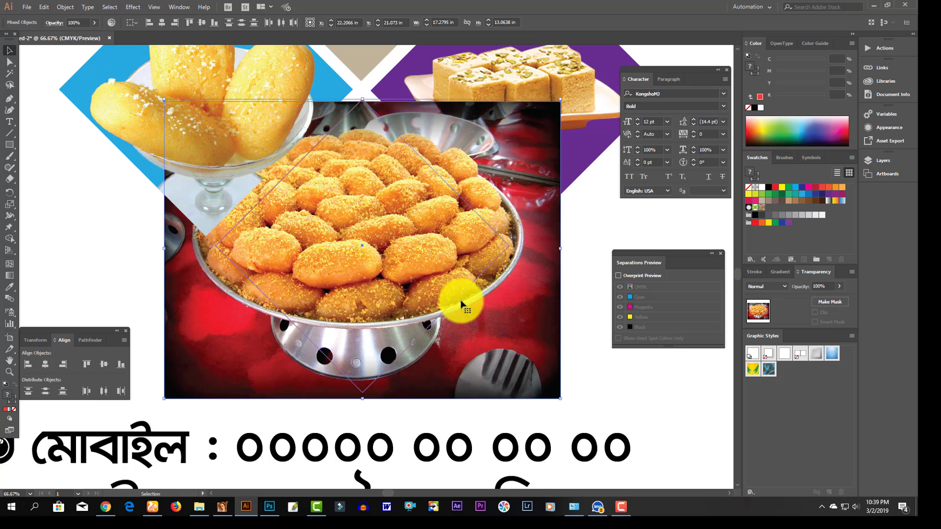
# - Reposition and stretch the fried sweets picture to about 18 by 13.8 in so it covers the diamond's upper and lower tips
pyautogui.click(588, 386)
pyautogui.moveTo(378, 263); pyautogui.dragTo(383, 267)
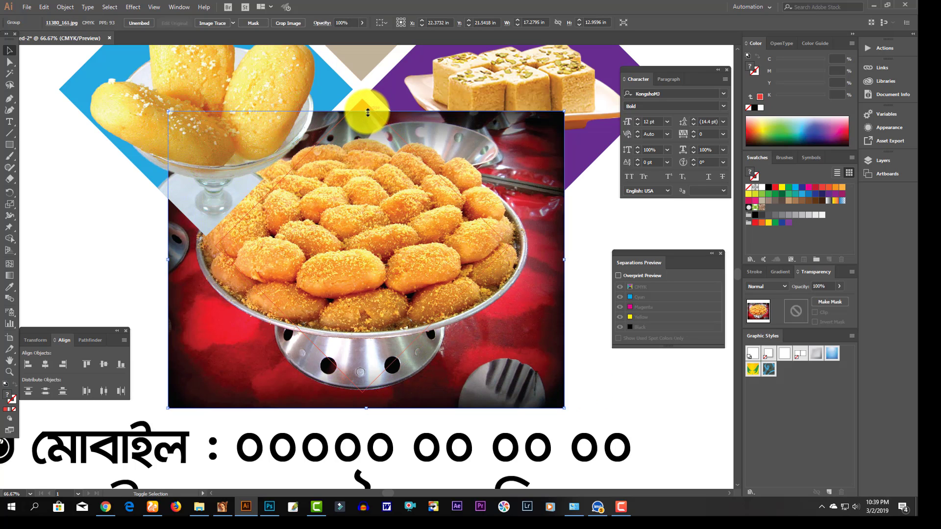
pyautogui.moveTo(365, 106); pyautogui.dragTo(366, 98)
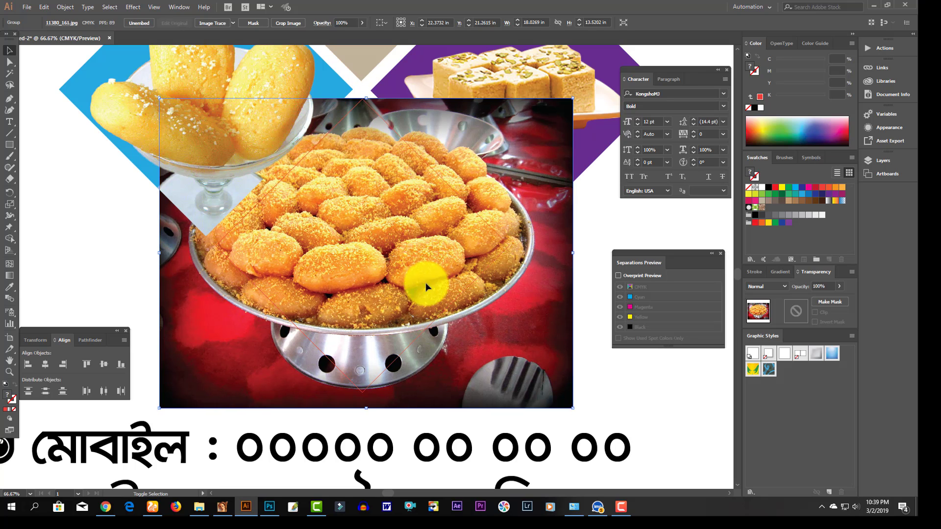
pyautogui.moveTo(381, 324); pyautogui.dragTo(387, 353)
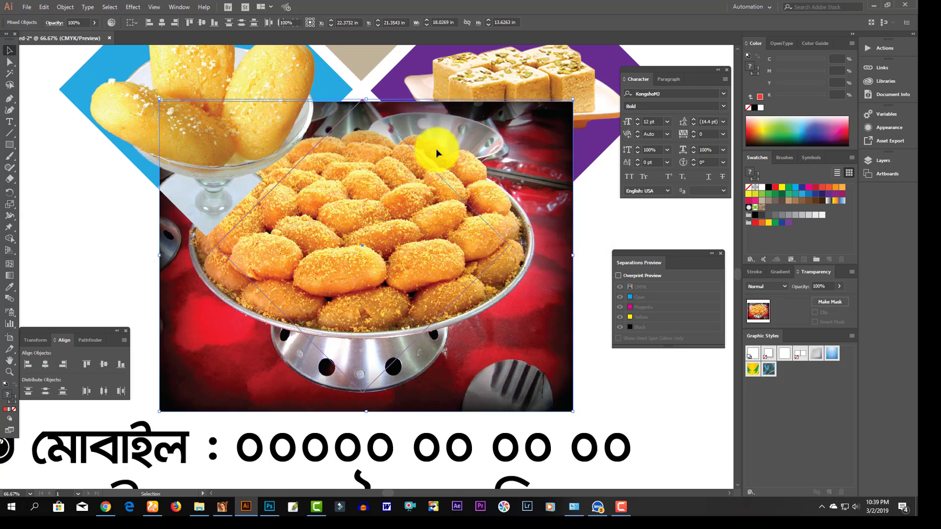
pyautogui.hotkey('ctrl', 'shift', 'a')
pyautogui.click(380, 113)
pyautogui.moveTo(366, 101); pyautogui.dragTo(366, 95)
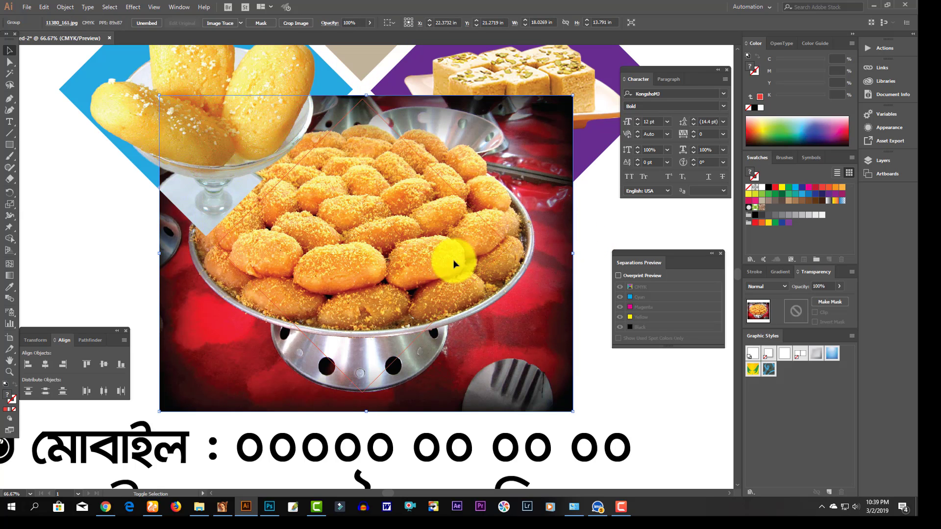
# - Make a clipping mask from the red diamond outline and the fried sweets picture
pyautogui.keyDown('shift'); pyautogui.click(445, 307); pyautogui.keyUp('shift')
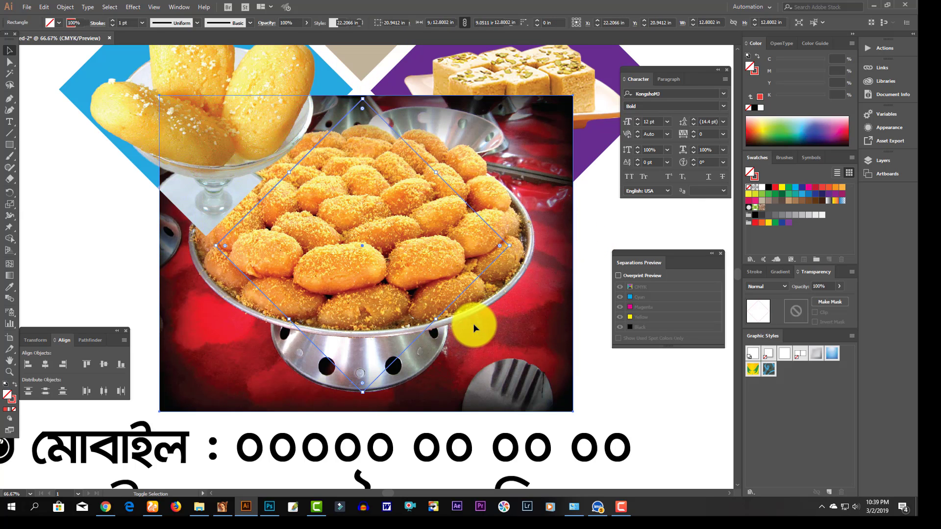
pyautogui.press('a')
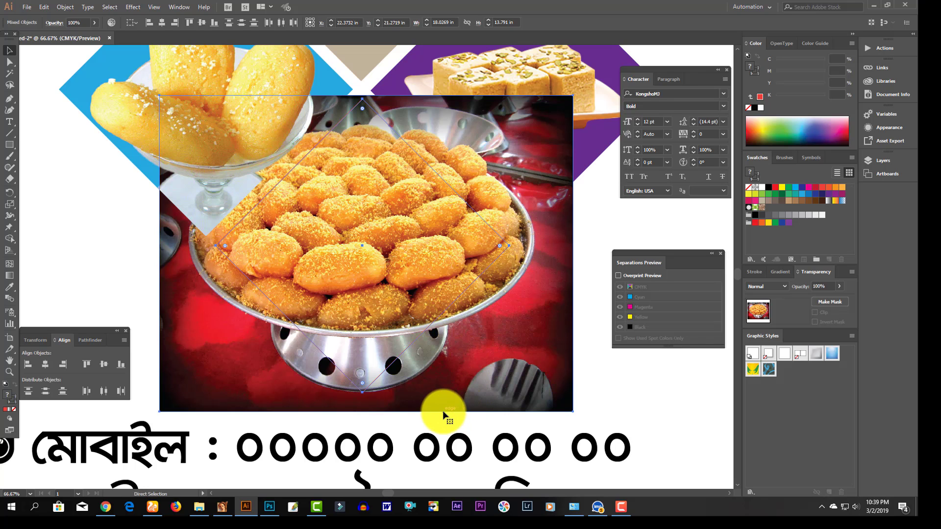
pyautogui.hotkey('ctrl', '7')
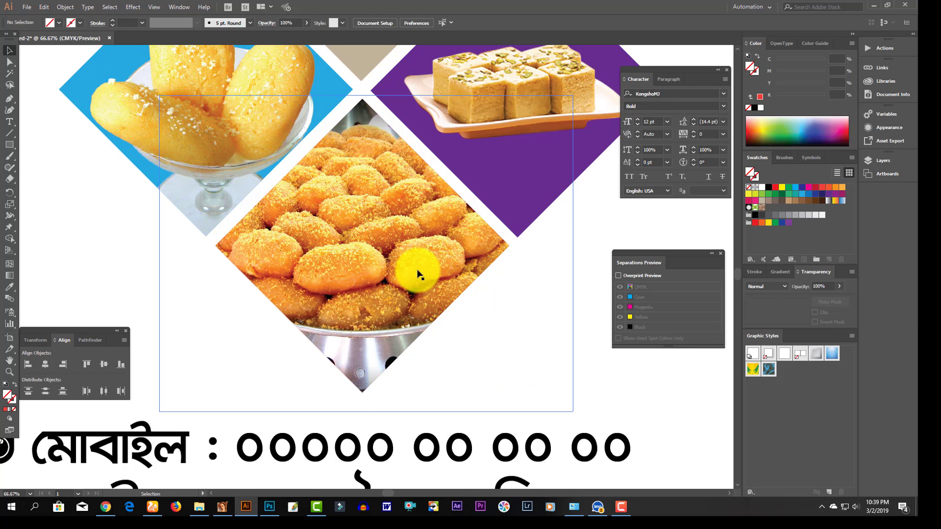
# - Scale the clipped fried sweets diamond about its centre to about 11.4 in square, leaving a red border around it
pyautogui.keyDown('alt'); pyautogui.click(412, 225); pyautogui.keyUp('alt')
pyautogui.keyDown('alt'); pyautogui.click(412, 224); pyautogui.keyUp('alt')
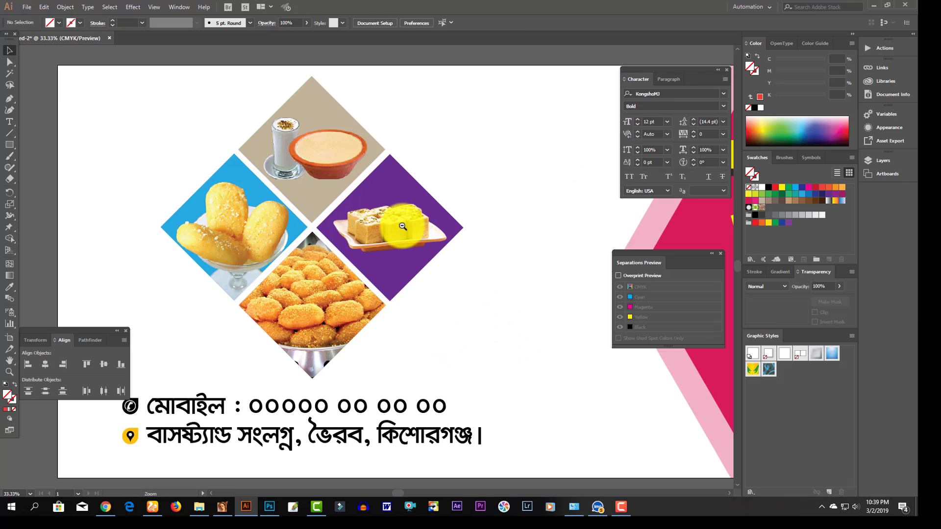
pyautogui.click(323, 285)
pyautogui.moveTo(387, 307); pyautogui.dragTo(378, 306)
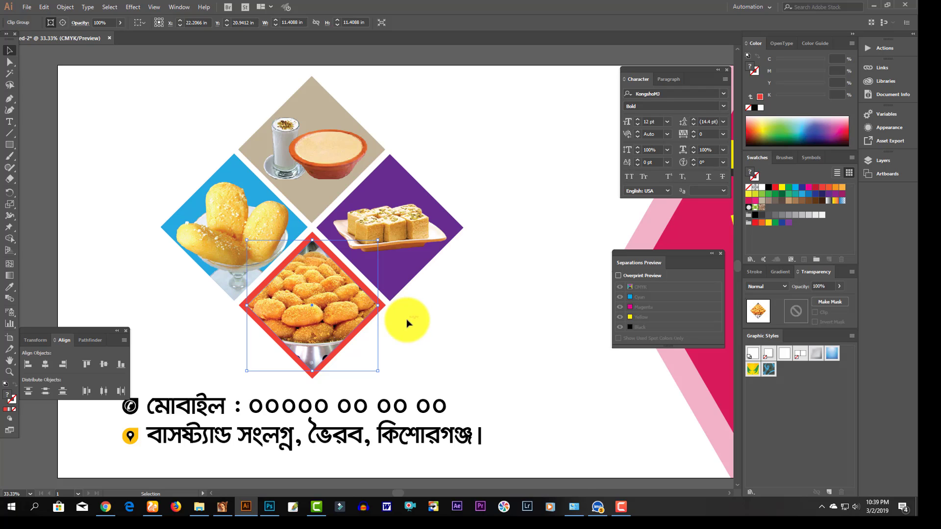
# - Show the whole banner without panels and resize the four picture diamonds together so they sit slightly lower, just above the contact lines
pyautogui.press('Tab')
pyautogui.hotkey('ctrl', '-')
pyautogui.hotkey('ctrl', '-')
pyautogui.hotkey('ctrl', '-')
pyautogui.scroll(2, 539, 289)
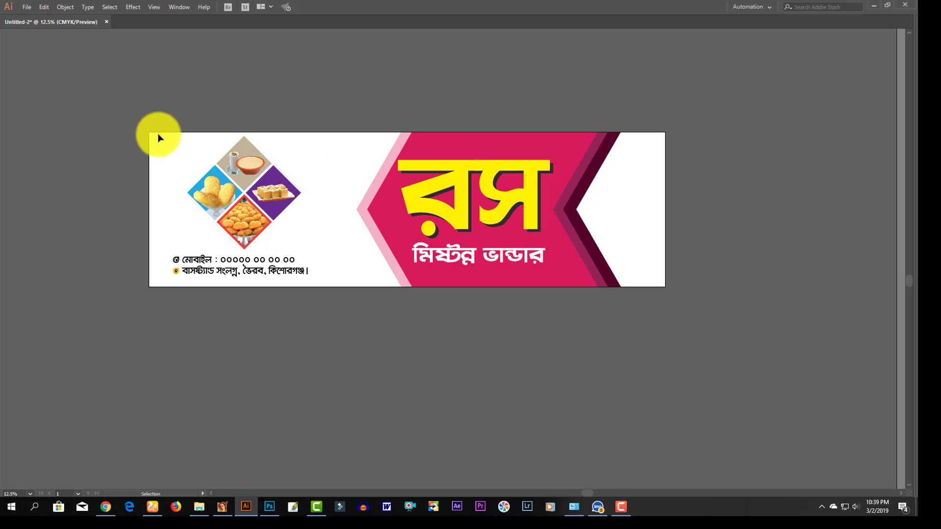
pyautogui.moveTo(150, 111); pyautogui.dragTo(310, 244)
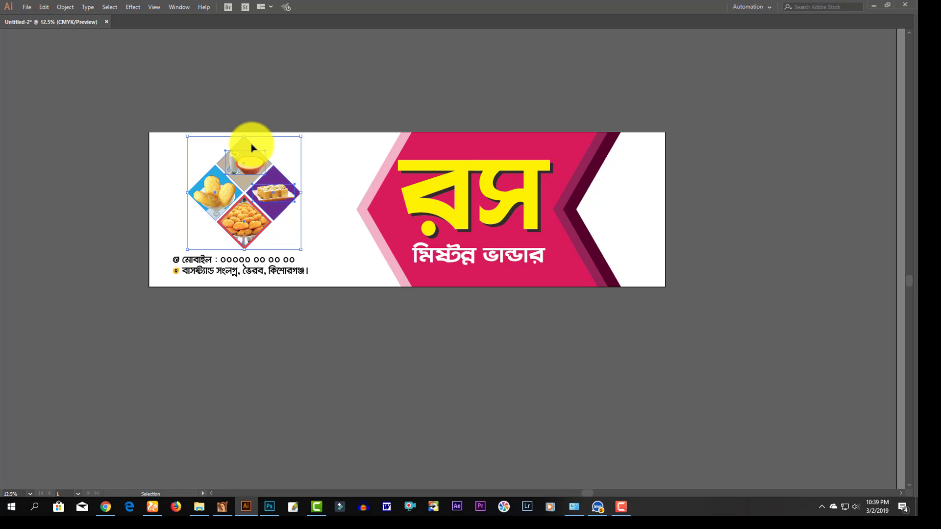
pyautogui.moveTo(247, 137); pyautogui.dragTo(246, 141)
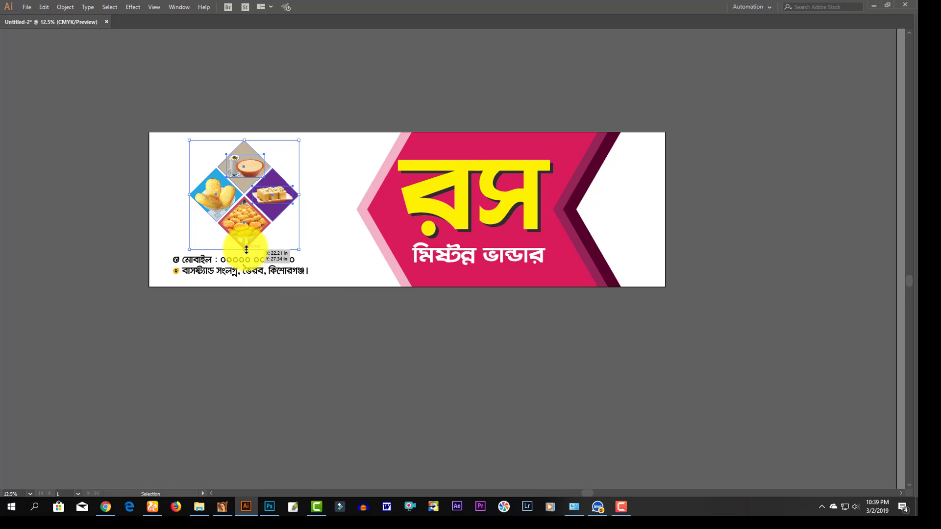
pyautogui.moveTo(244, 249); pyautogui.dragTo(245, 253)
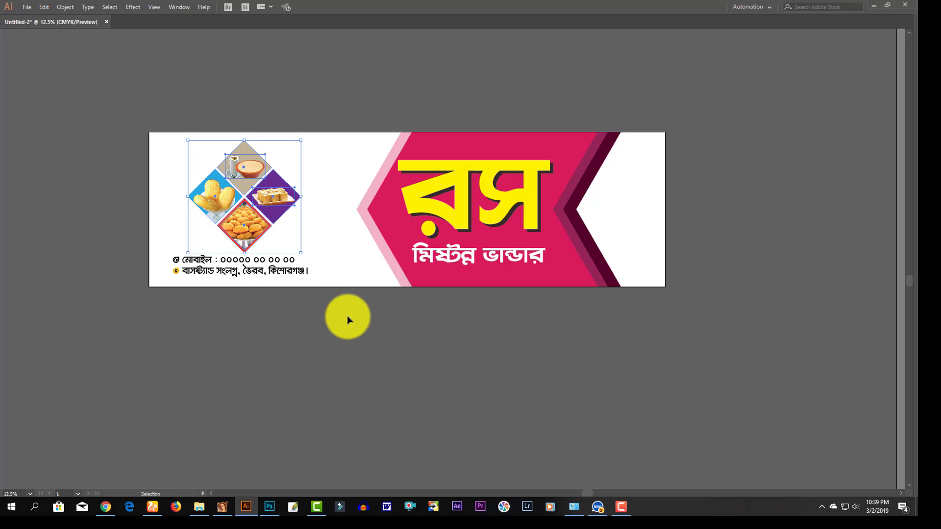
# - Move the four picture diamonds and the contact lines together horizontally, about 1.7 in towards the pink arrow
pyautogui.moveTo(333, 309); pyautogui.dragTo(140, 152)
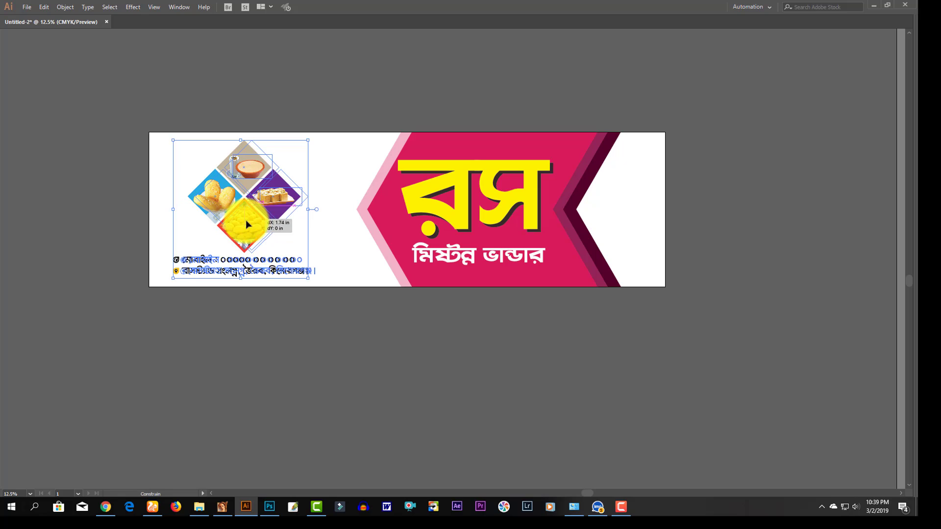
pyautogui.moveTo(246, 219); pyautogui.dragTo(254, 220)
pyautogui.click(597, 292)
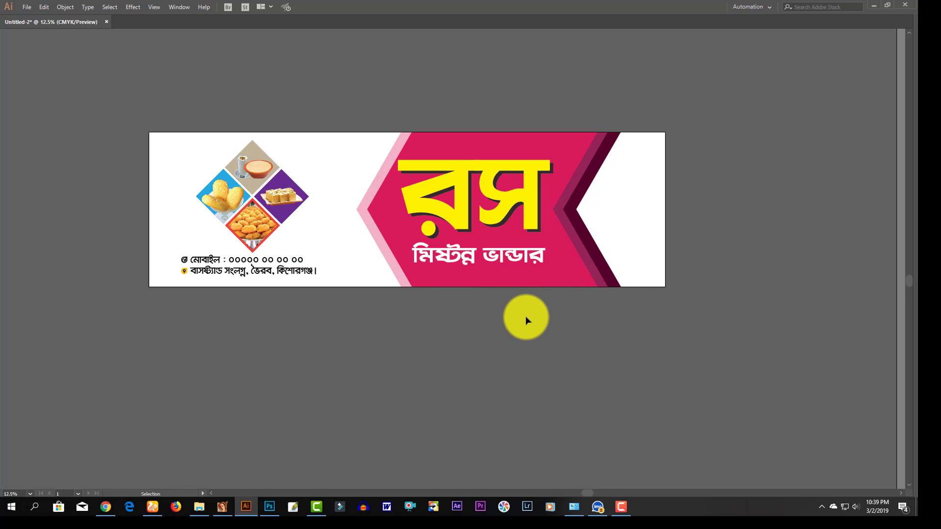